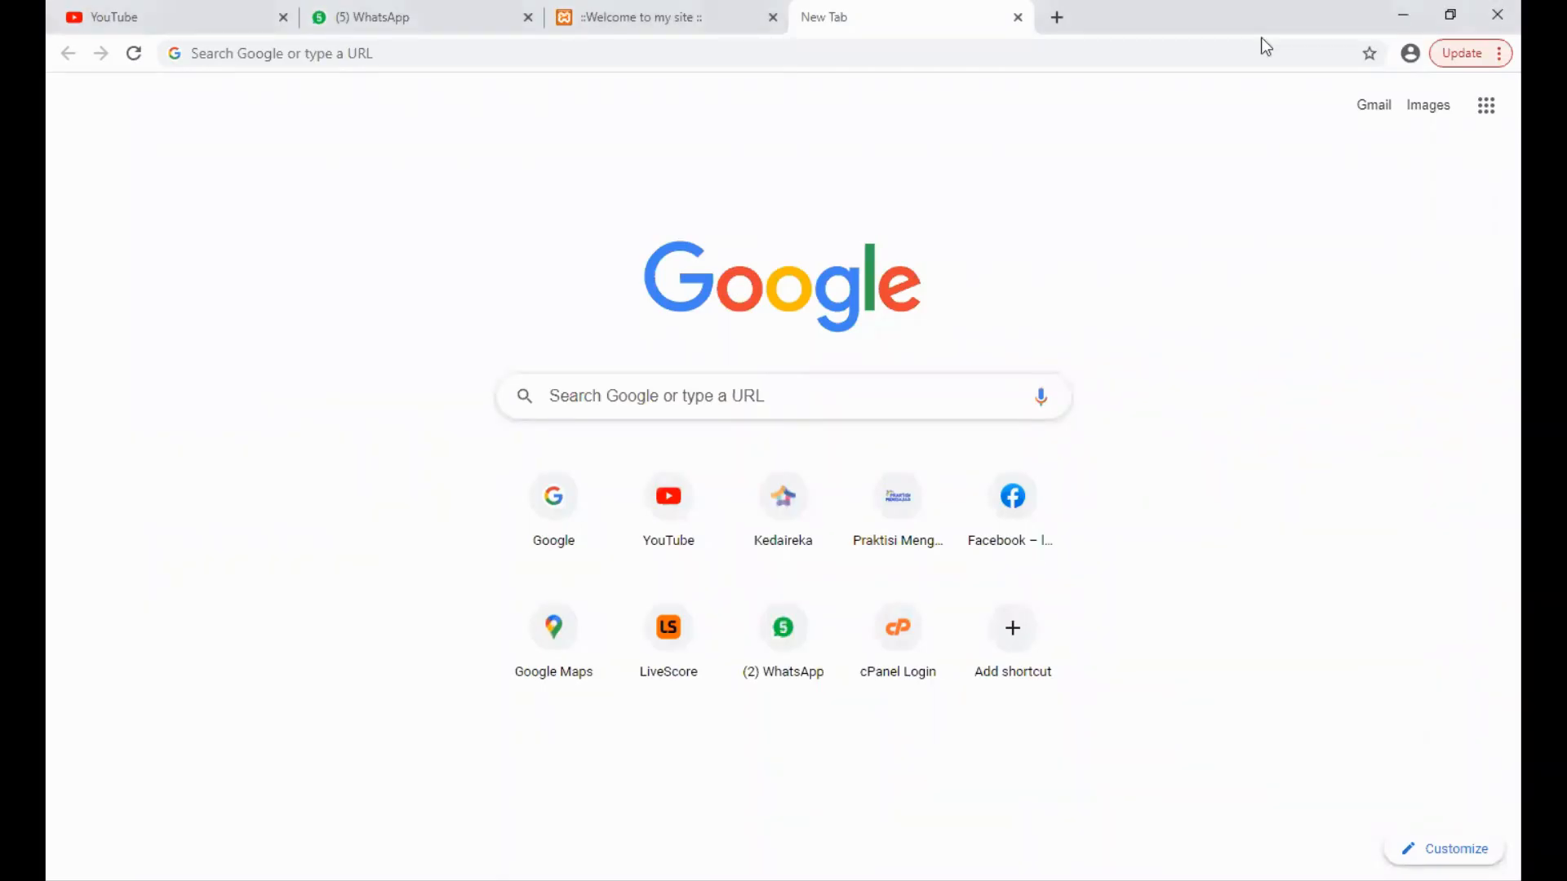
# Step: Open the cPanel login page at sukarata009.kelas1b01.lab-mi.id/cpanel
pyautogui.click(823, 54)
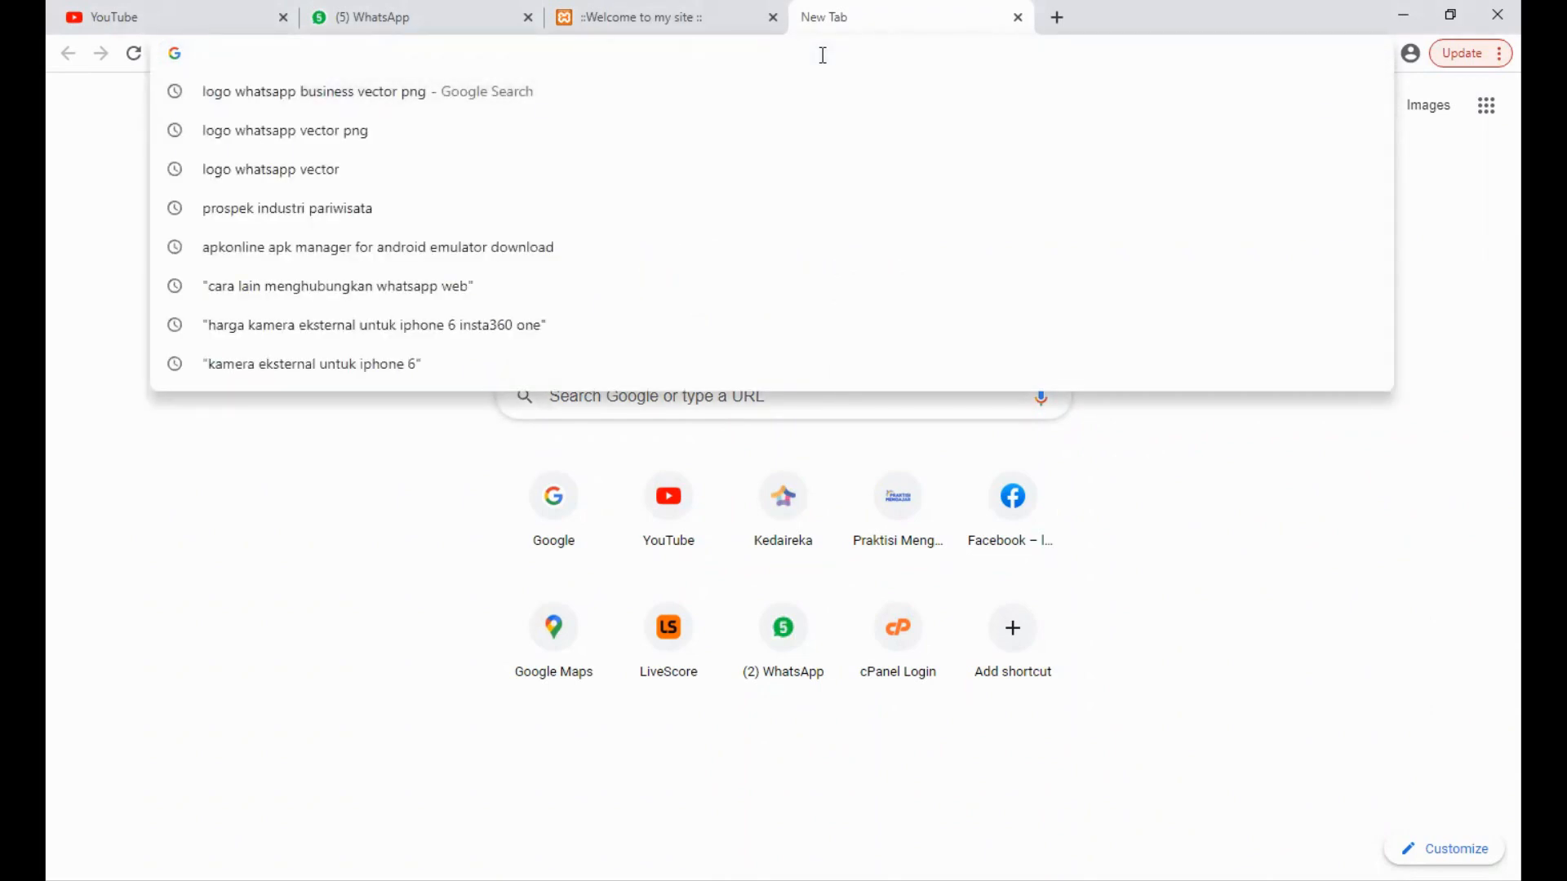
pyautogui.write('sukarata009.kelas1b01.lab-mi.id')
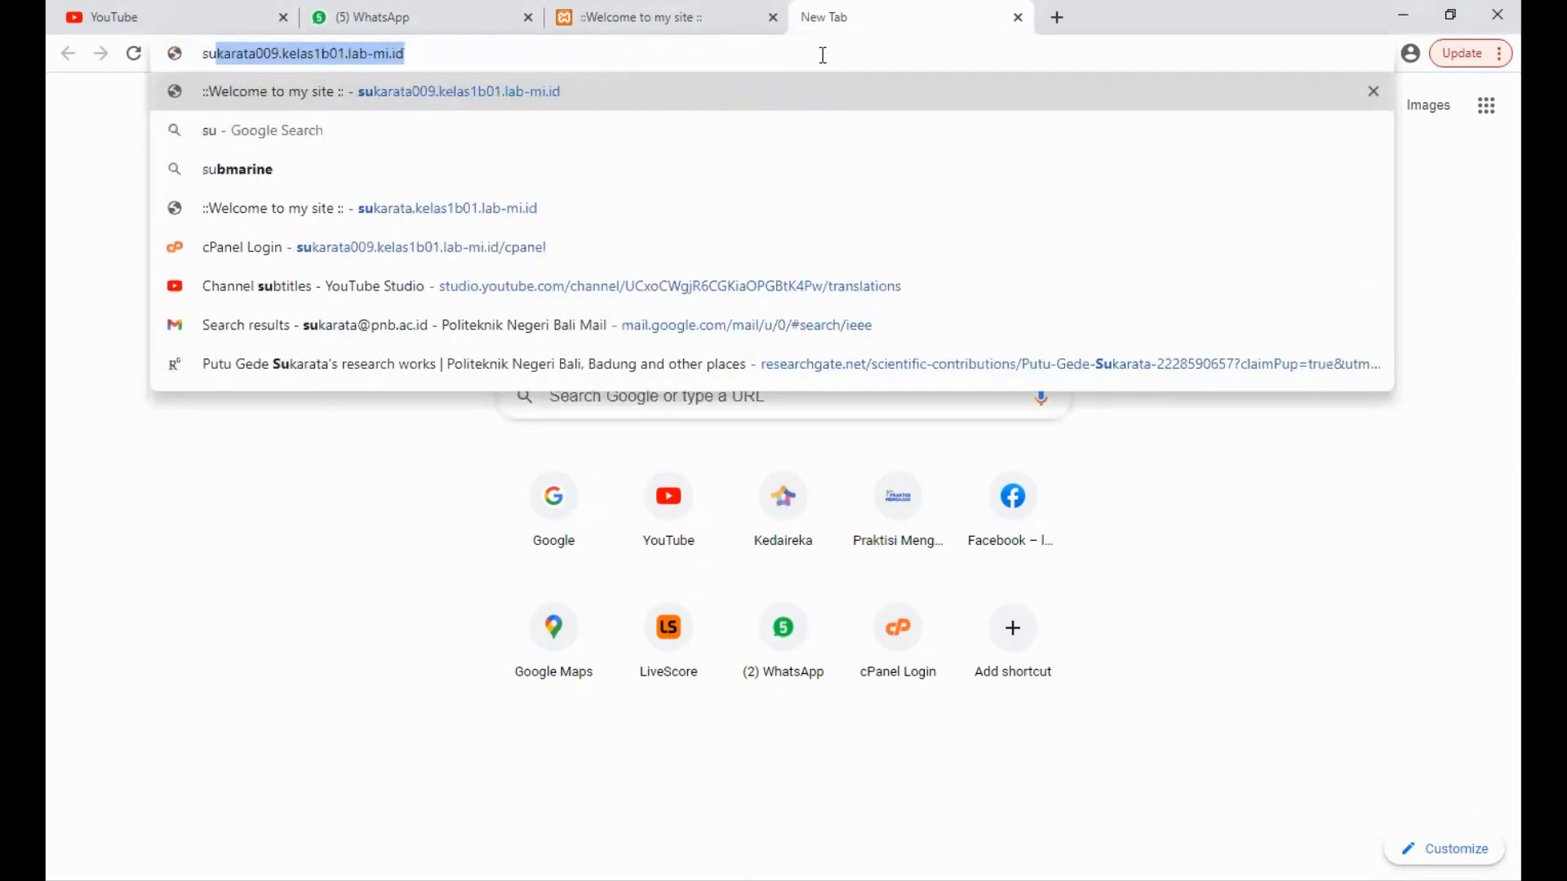
pyautogui.press('Right')
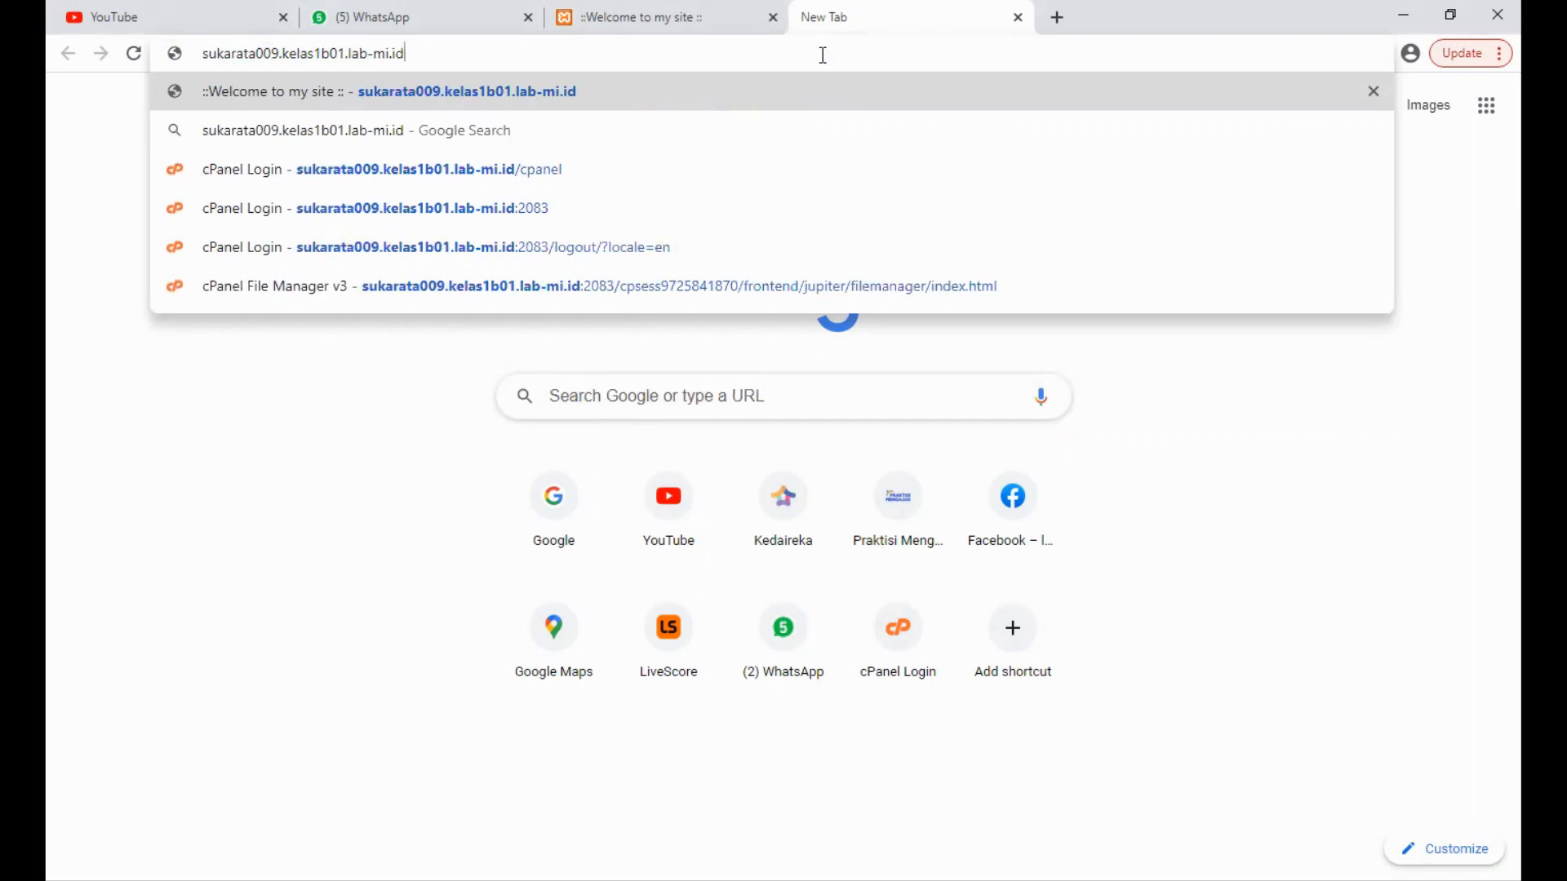
pyautogui.write('/c')
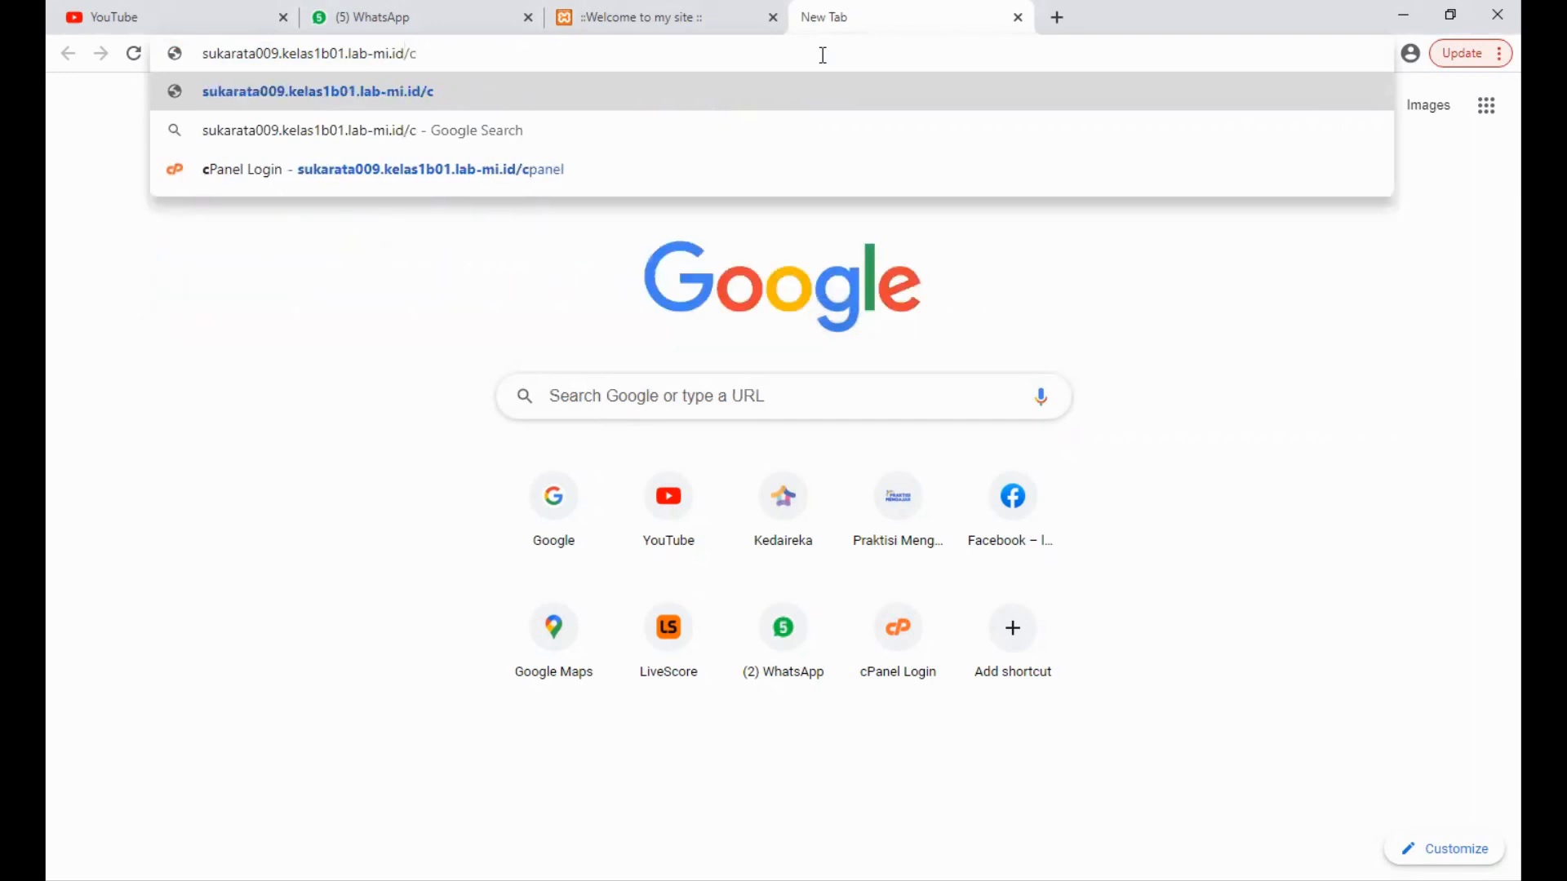
pyautogui.write('panel')
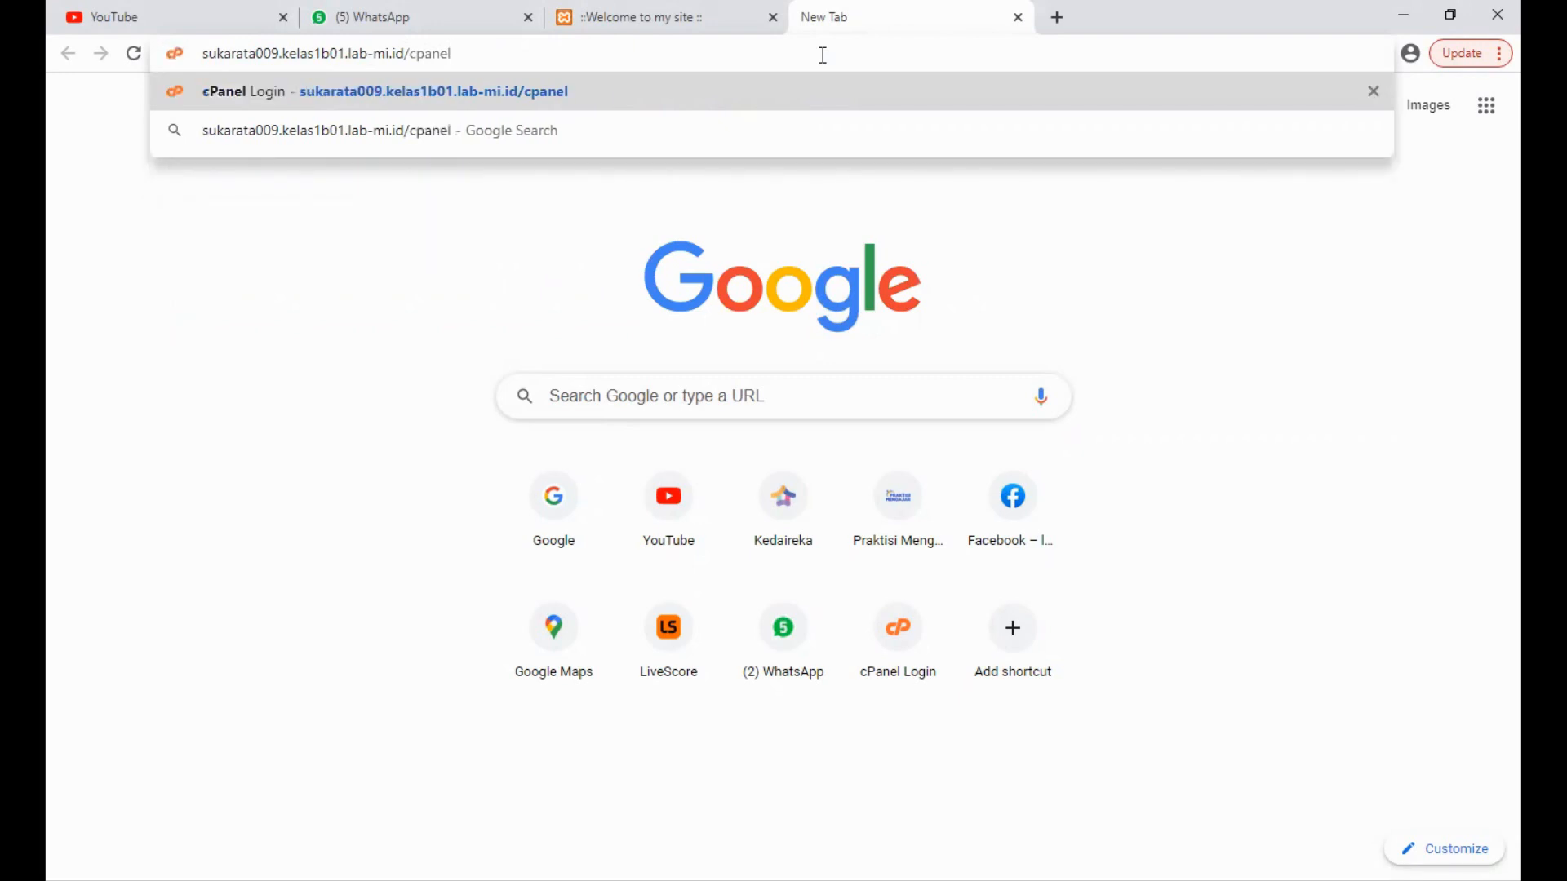
pyautogui.press('Return')
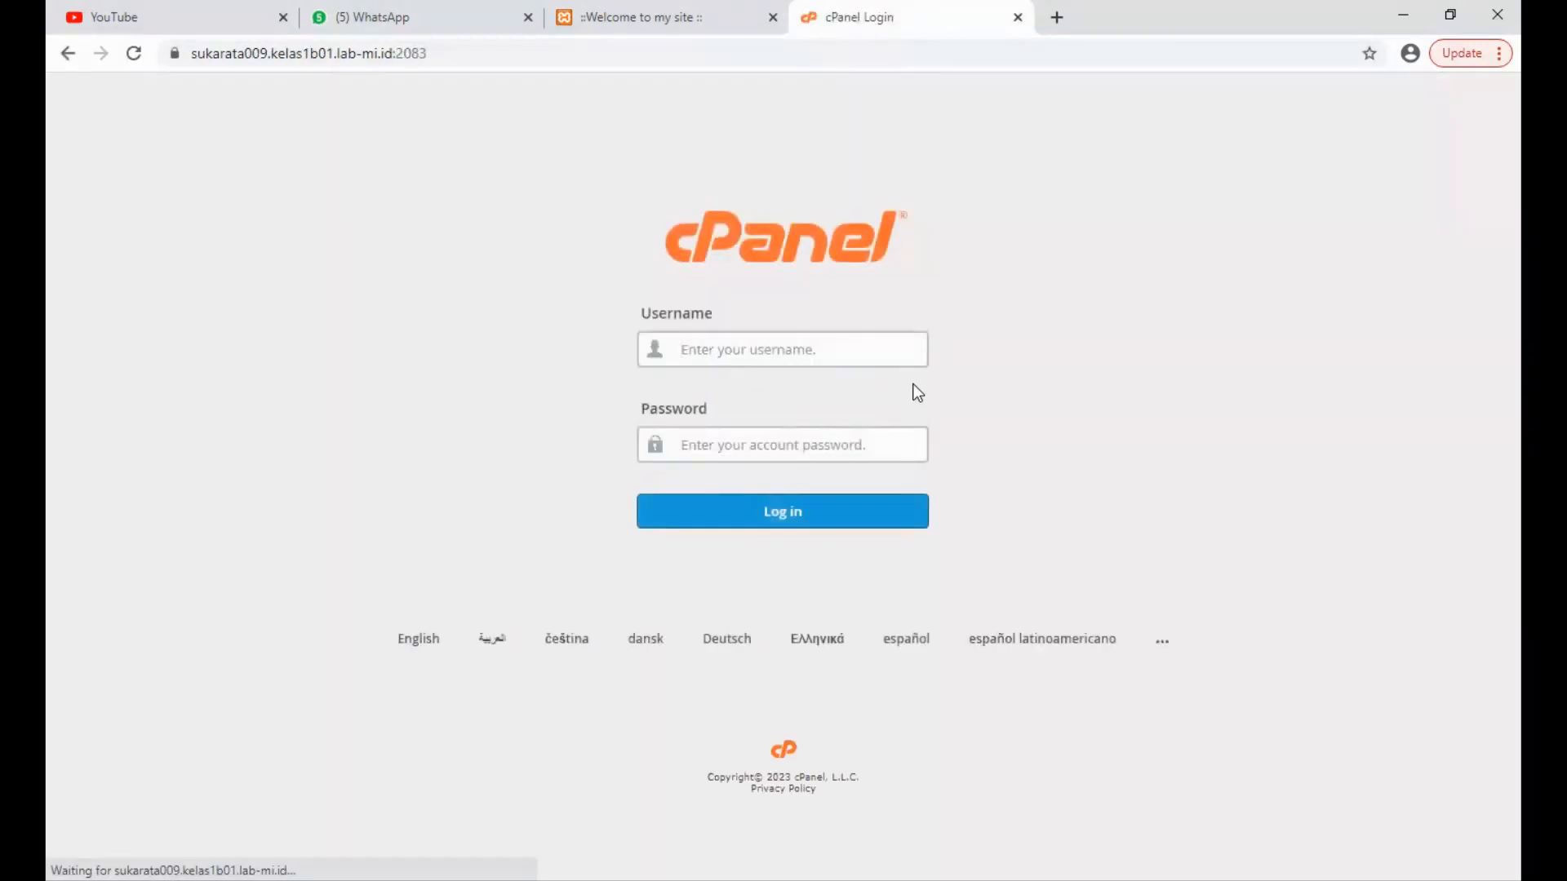
pyautogui.click(738, 348)
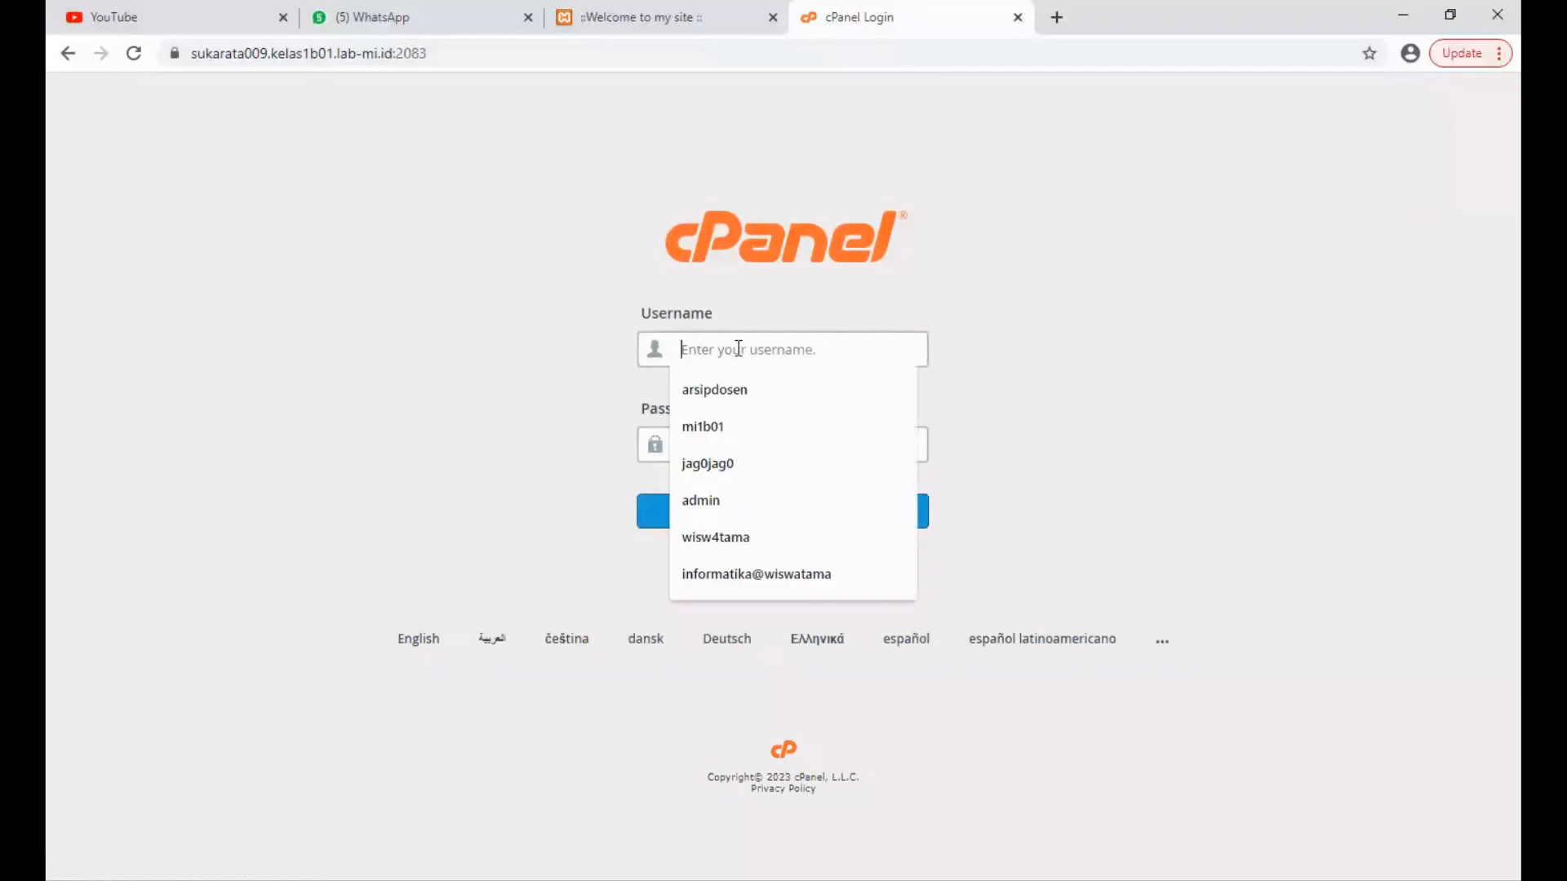
pyautogui.click(749, 426)
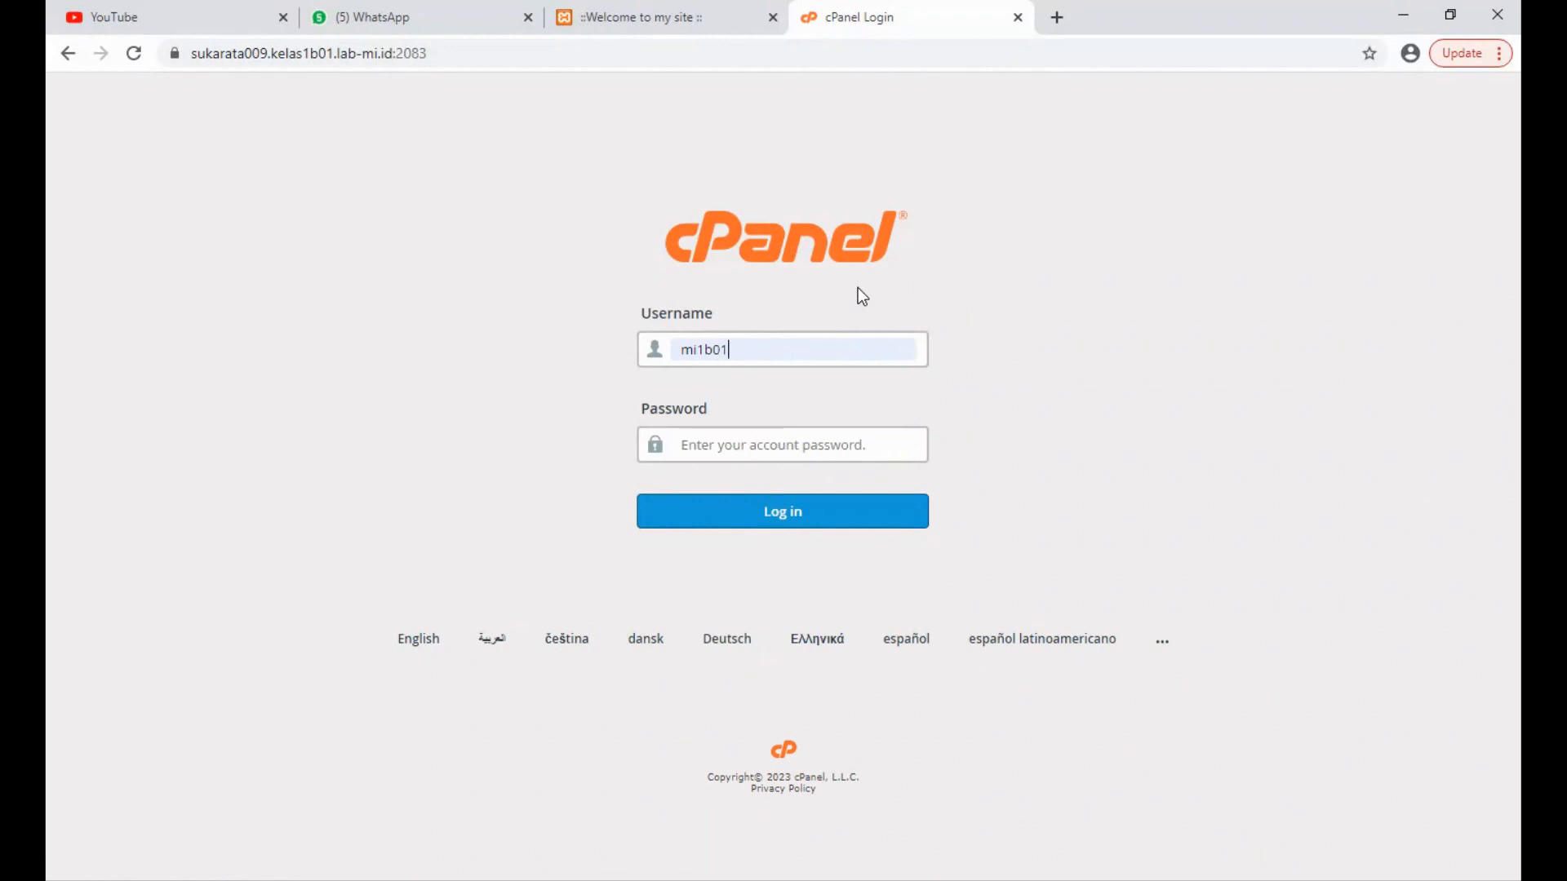
pyautogui.click(767, 445)
pyautogui.write('****')
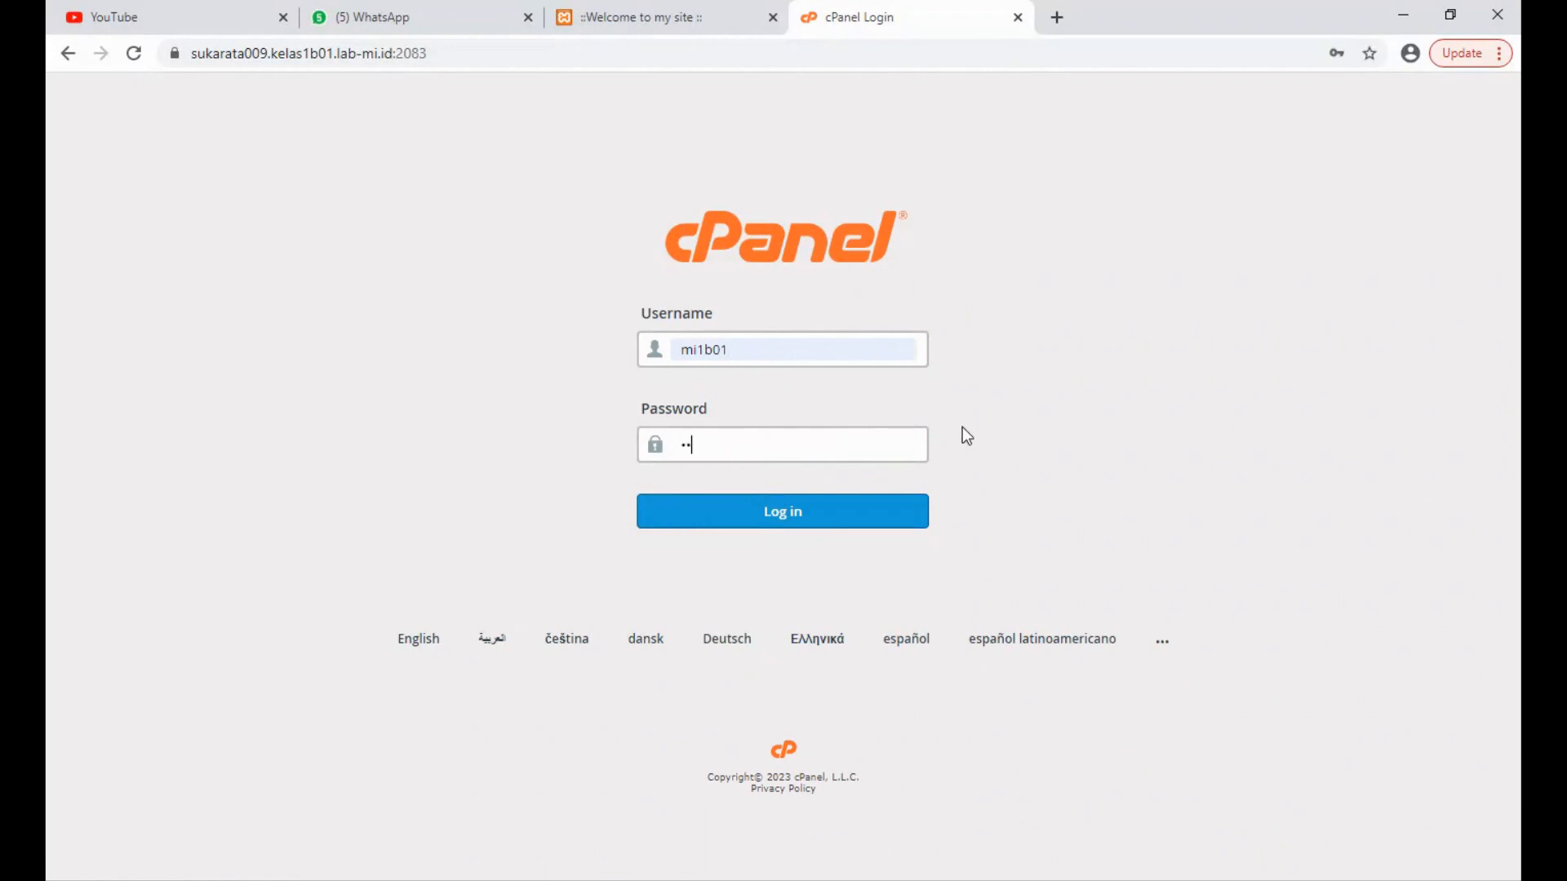
pyautogui.write('*****')
pyautogui.click(801, 517)
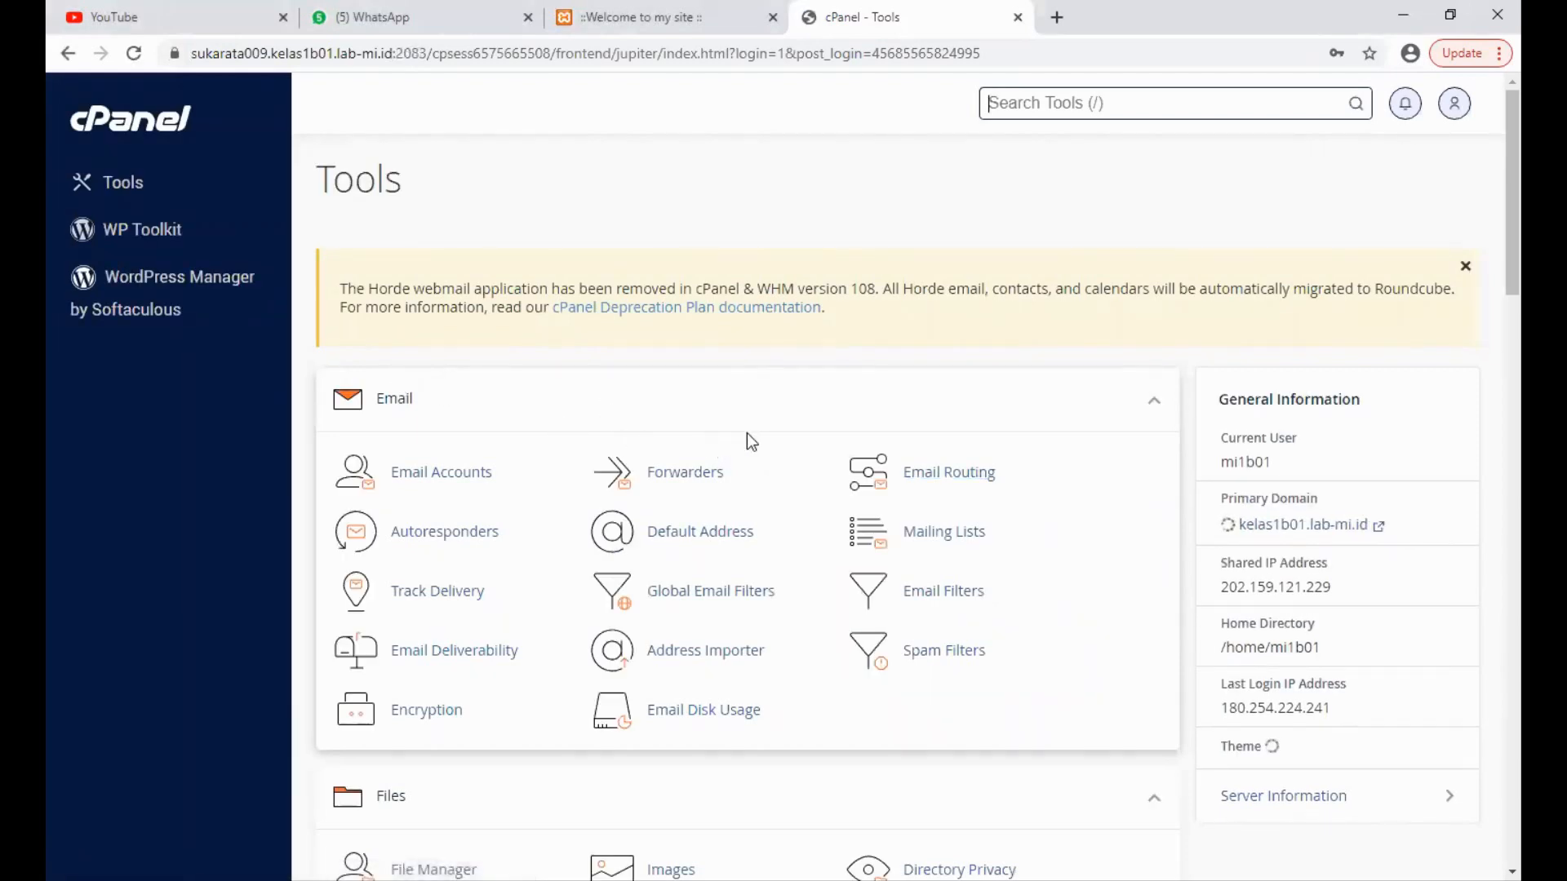
# Step: Open the File Manager and go to the site's subdomain folder inside public_html
pyautogui.scroll(-4, 743, 438)
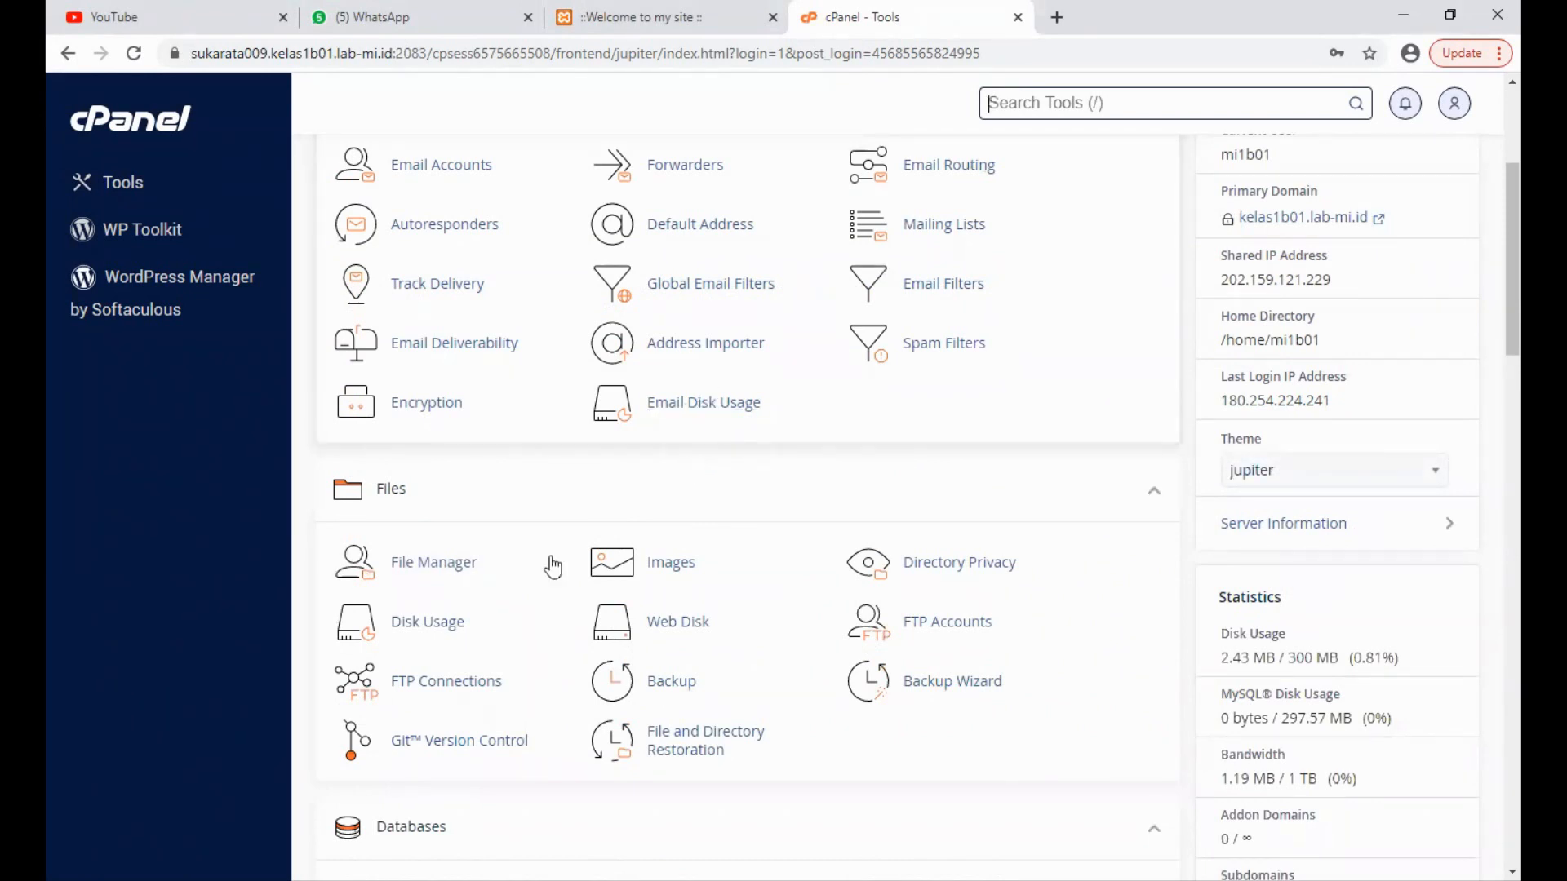
pyautogui.click(425, 565)
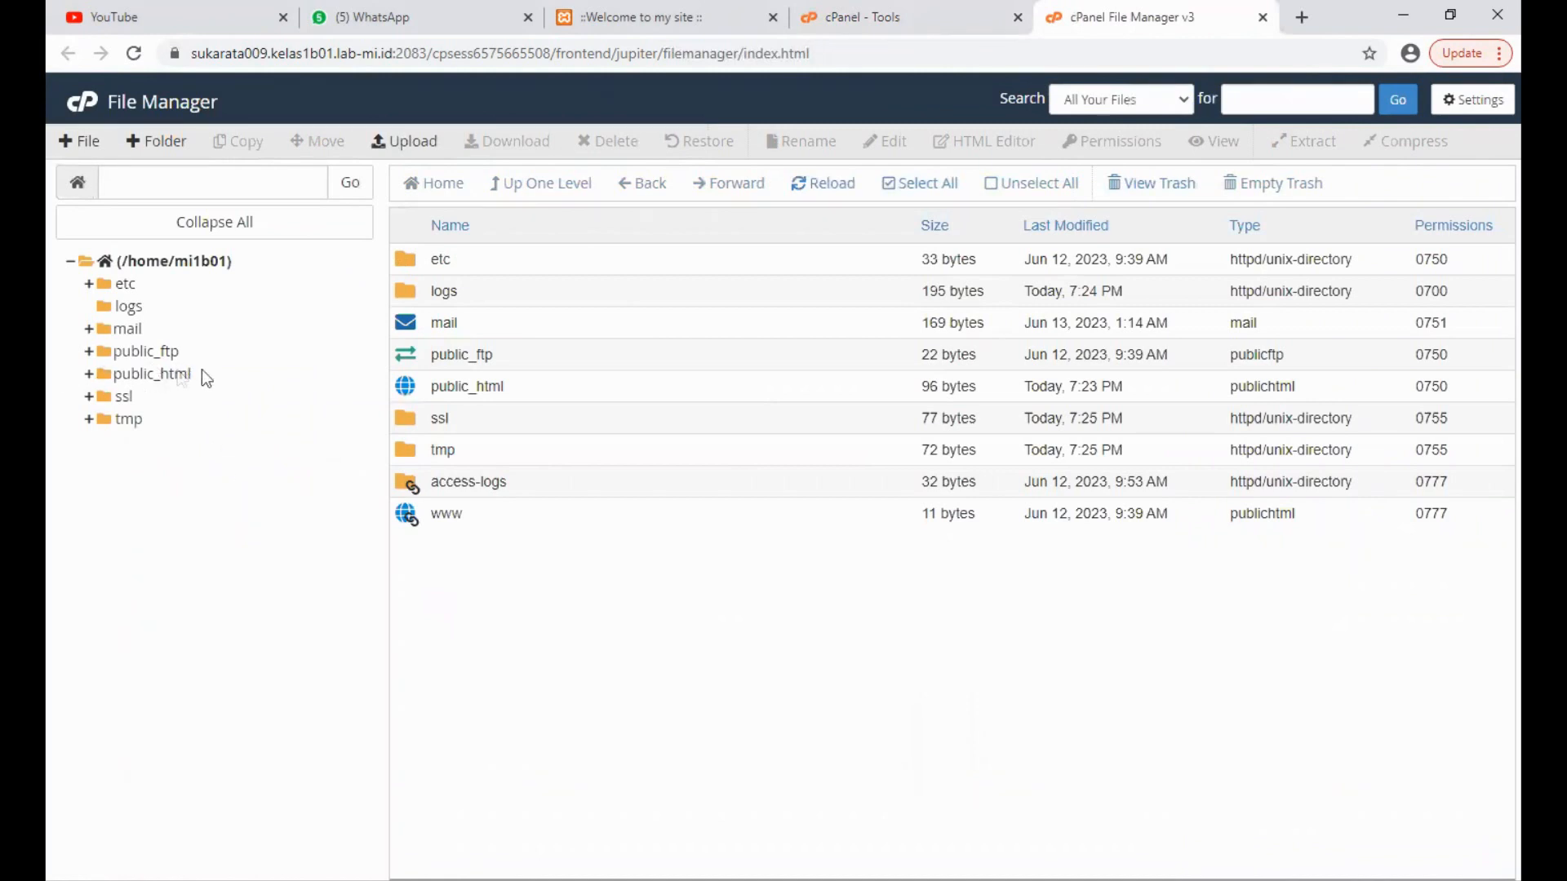
pyautogui.click(162, 377)
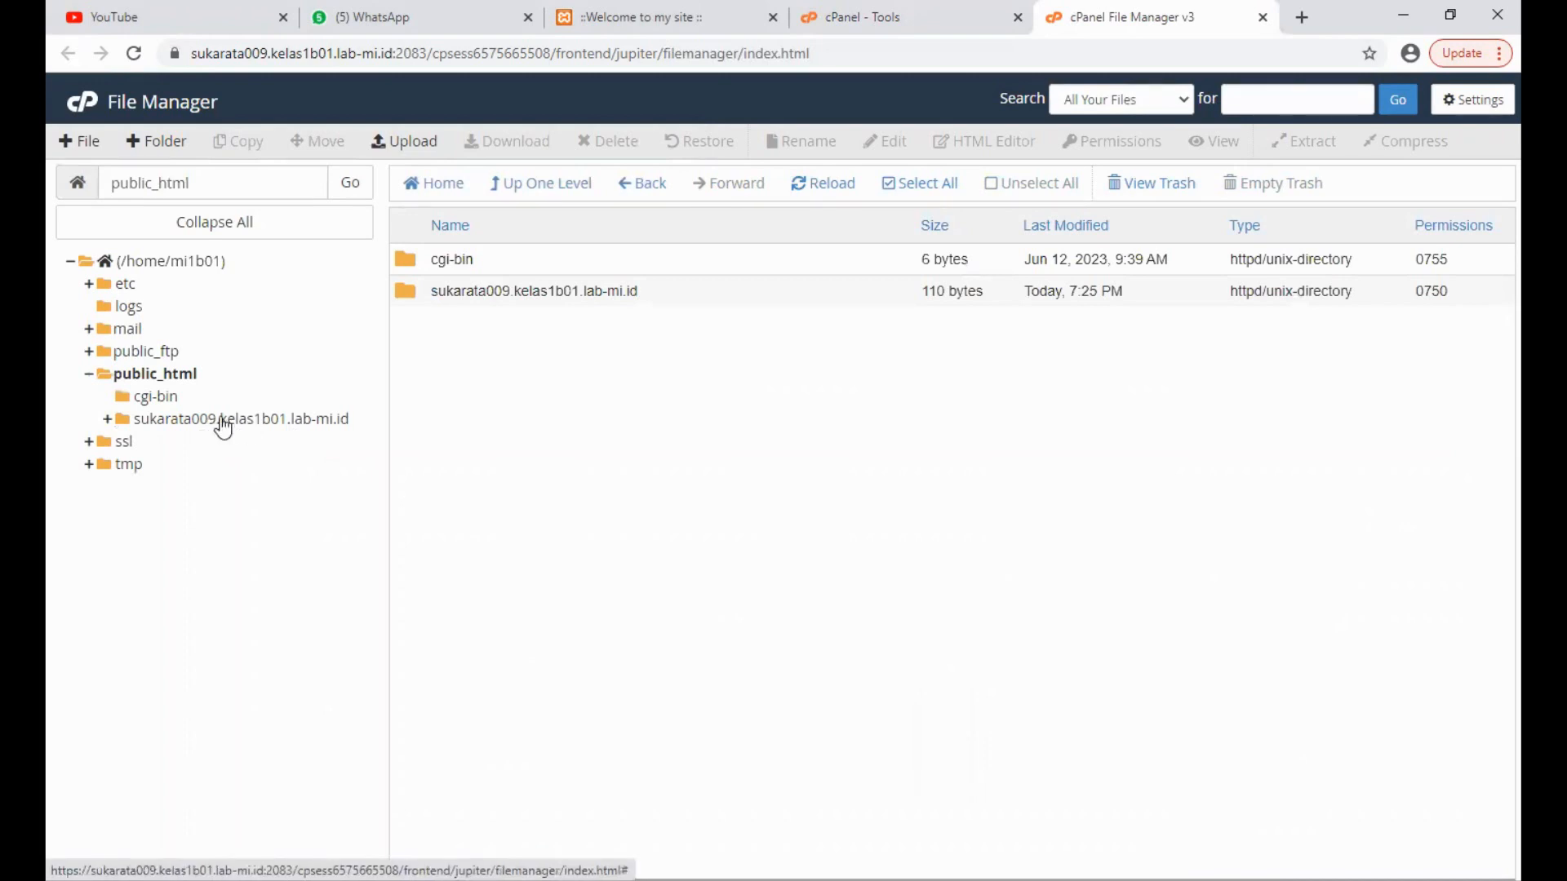
pyautogui.click(222, 423)
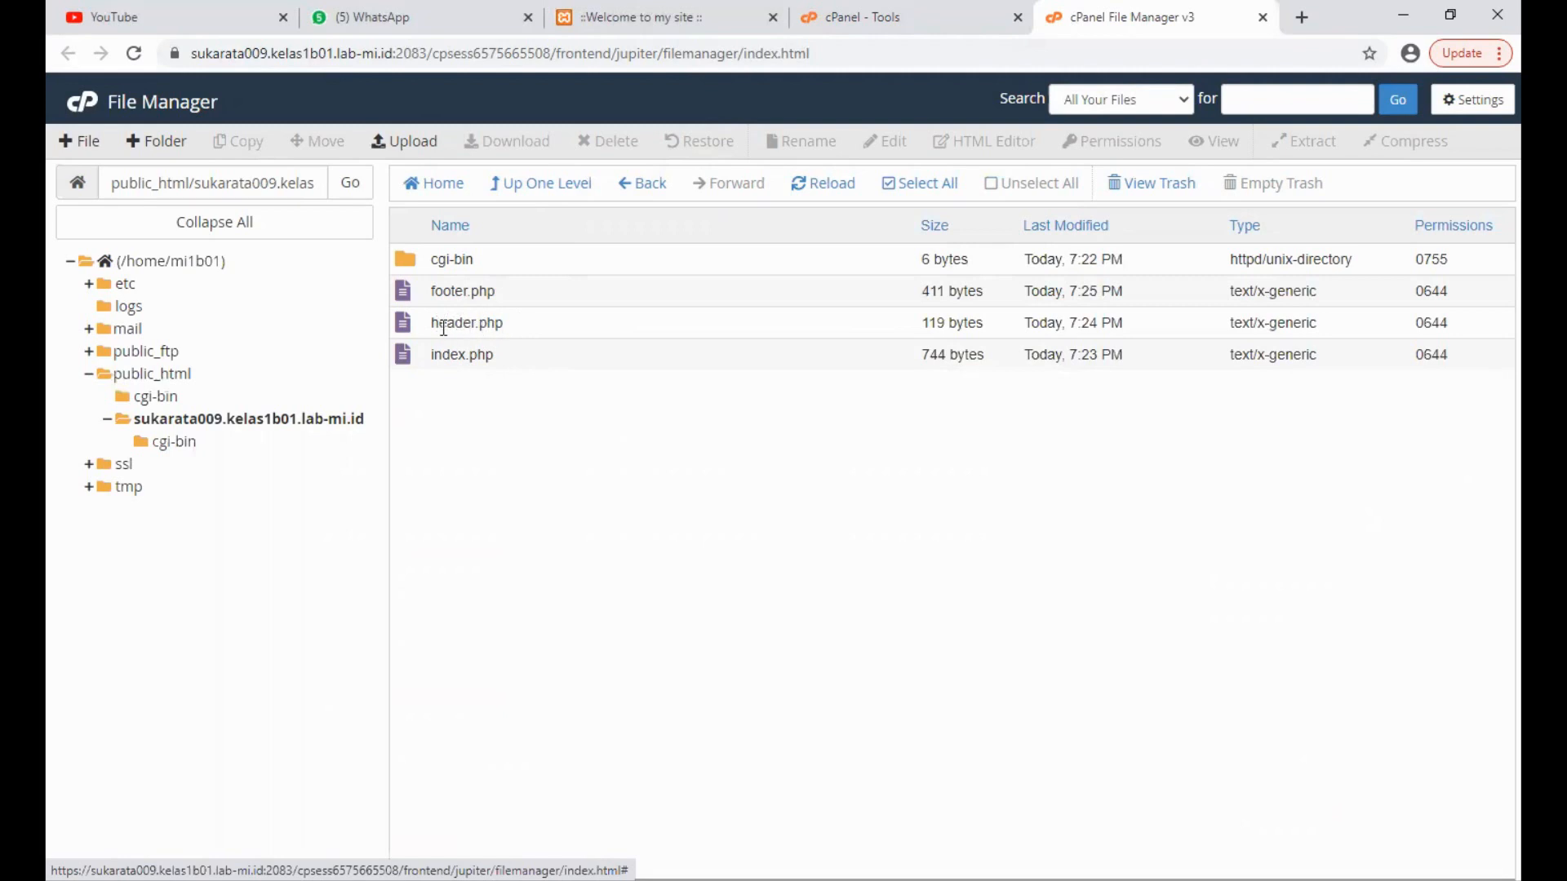
# Step: Upload header.php from C:\xampp\htdocs\web2b to the site's folder, overwriting the existing file
pyautogui.click(408, 143)
pyautogui.click(790, 426)
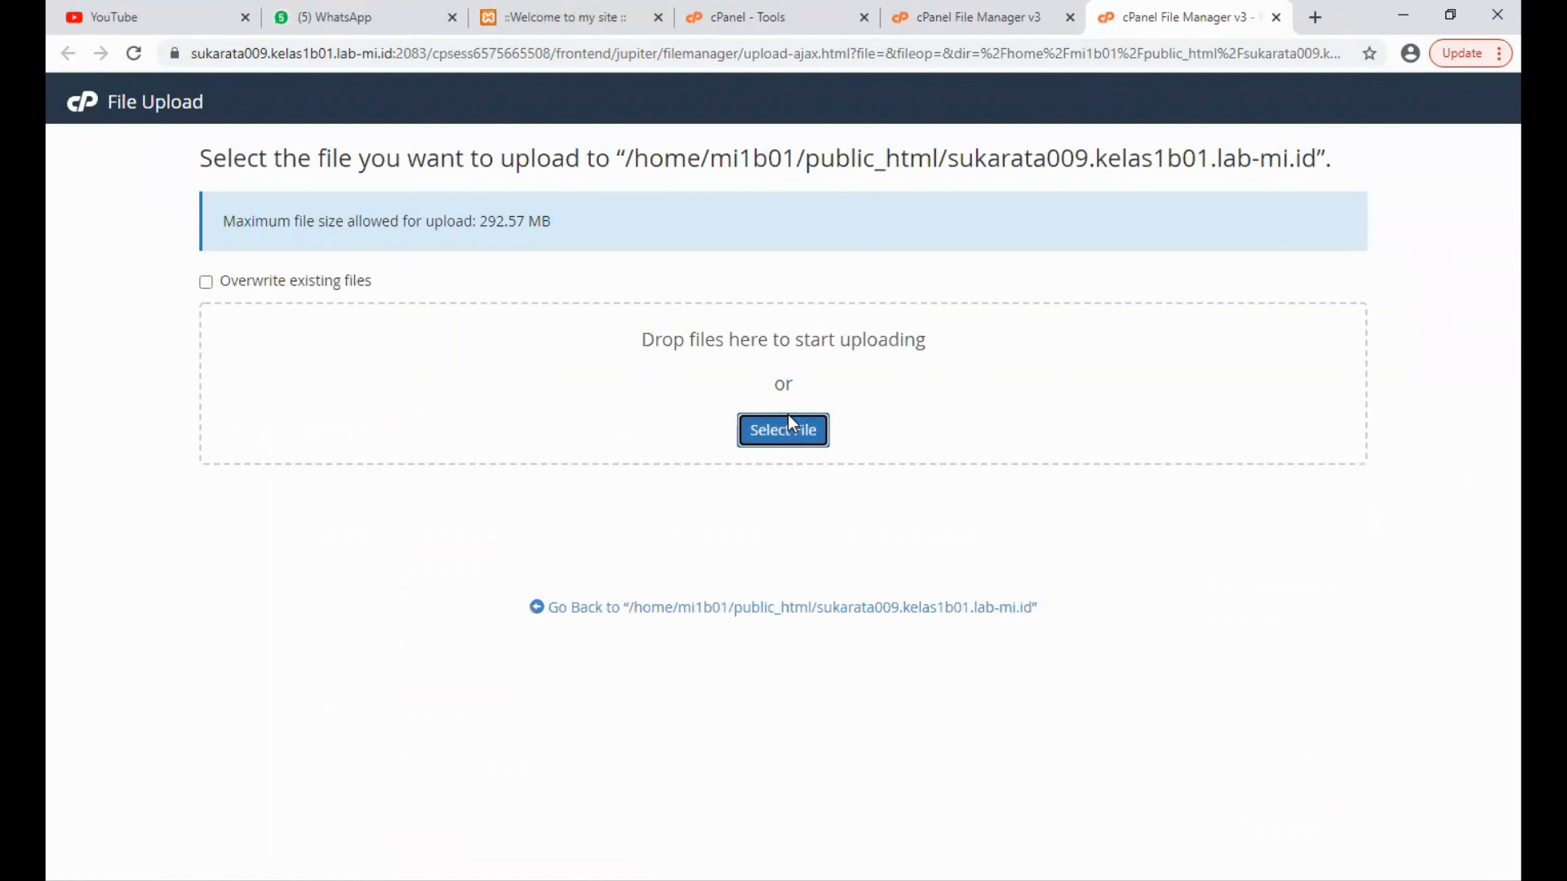
pyautogui.click(367, 429)
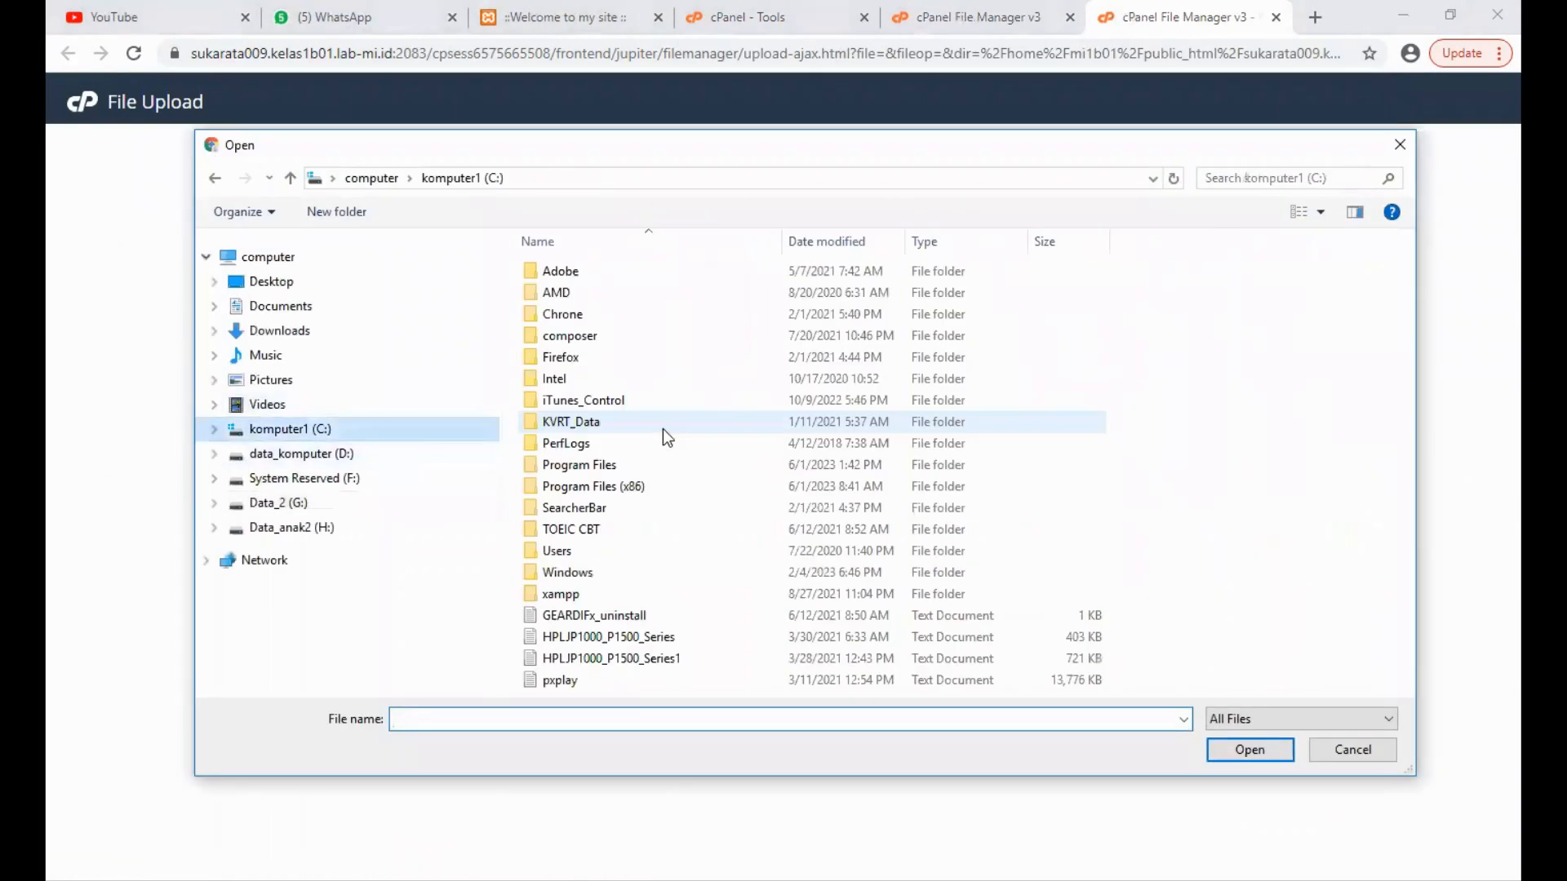
pyautogui.doubleClick(600, 594)
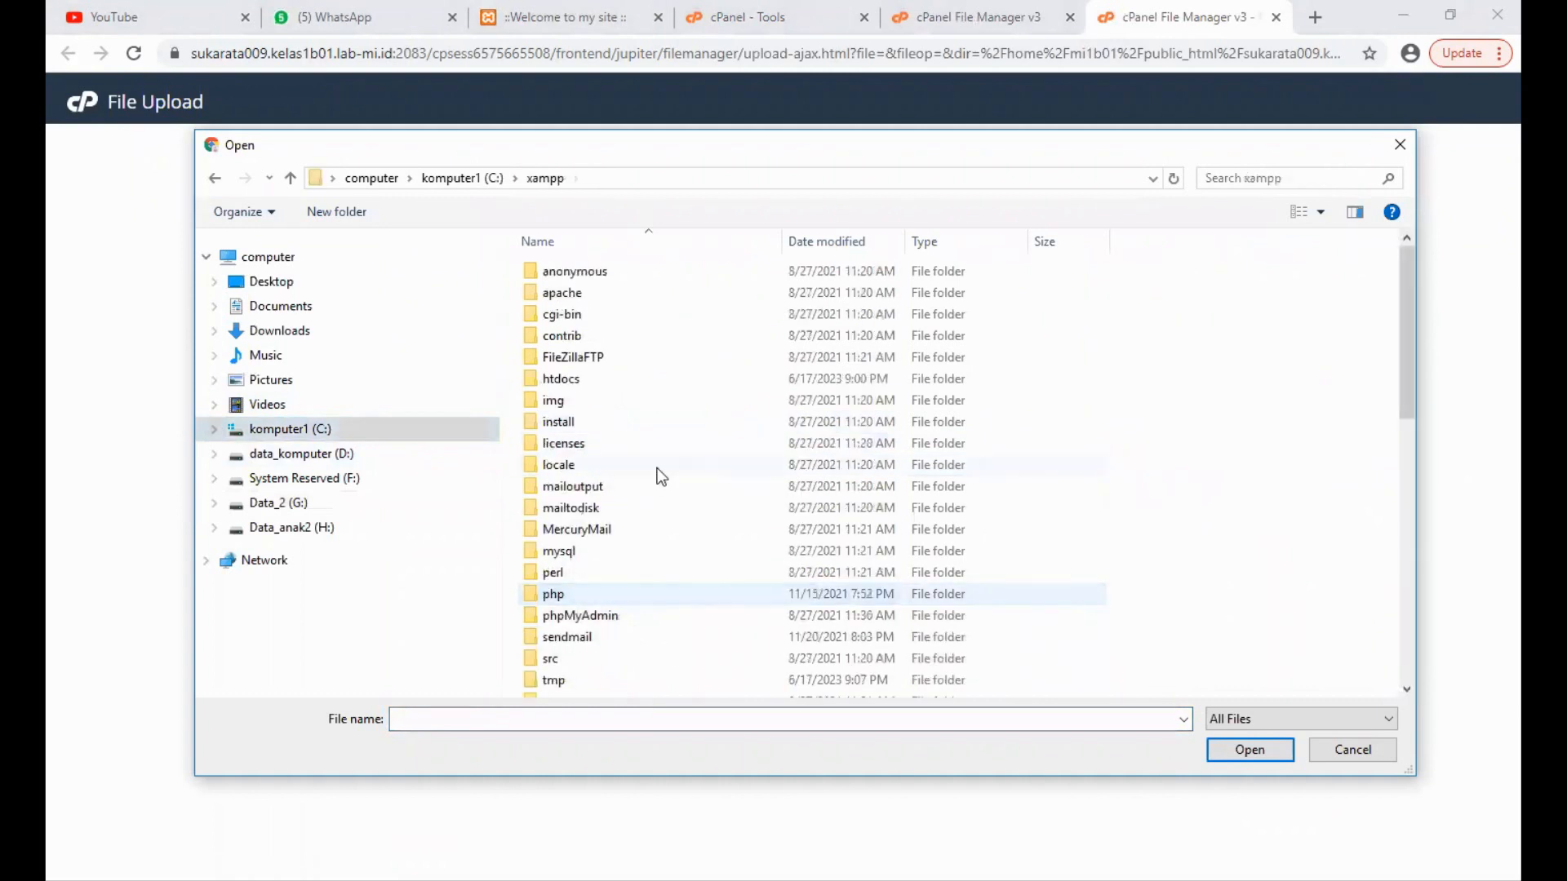
pyautogui.doubleClick(630, 380)
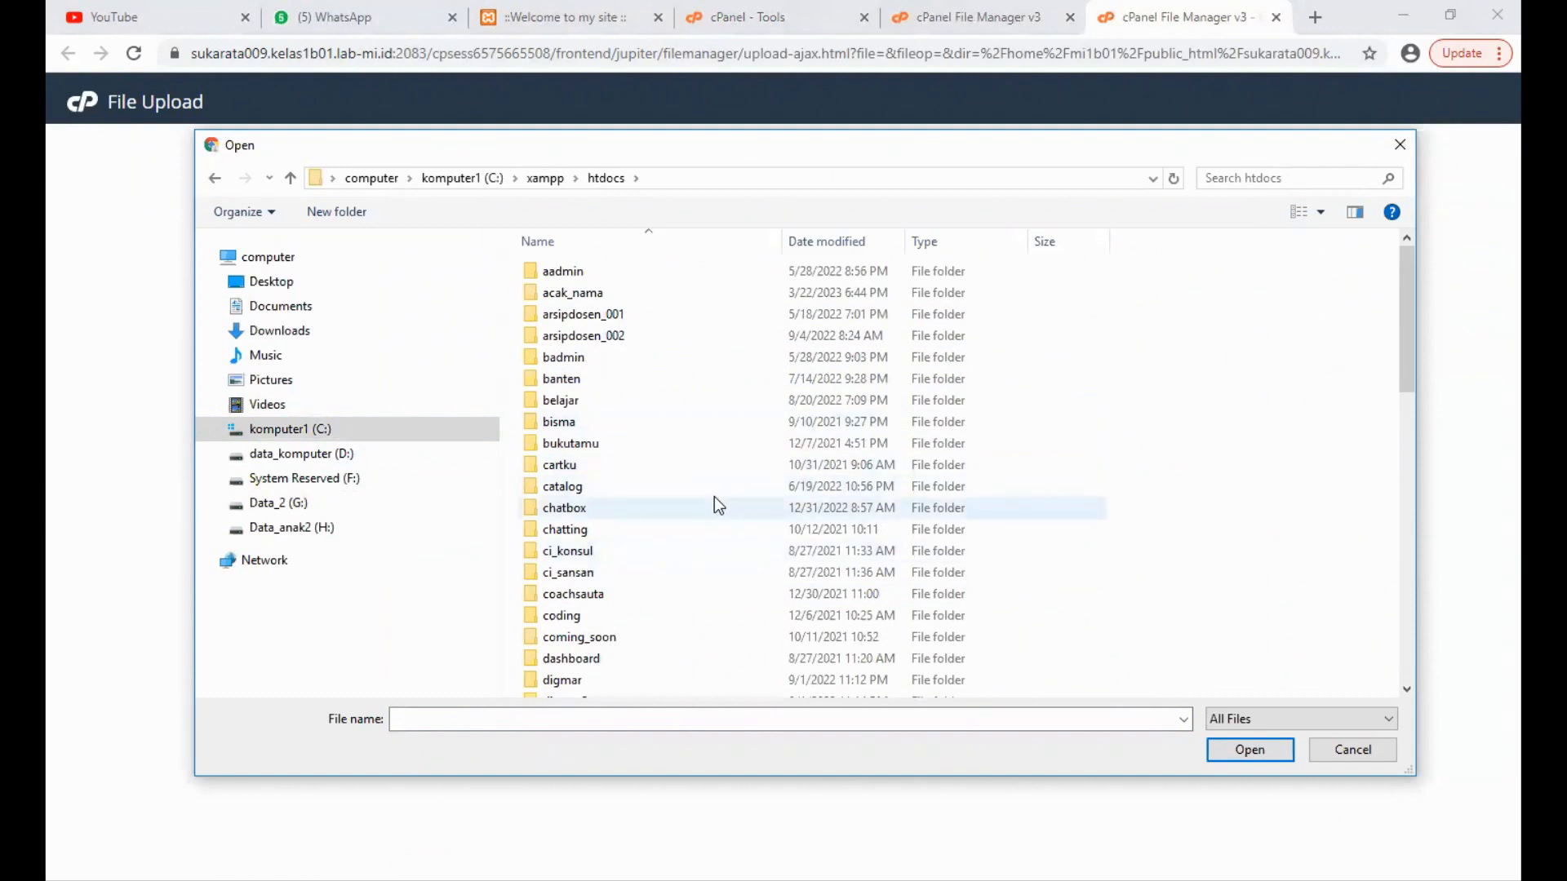
pyautogui.scroll(-4, 715, 499)
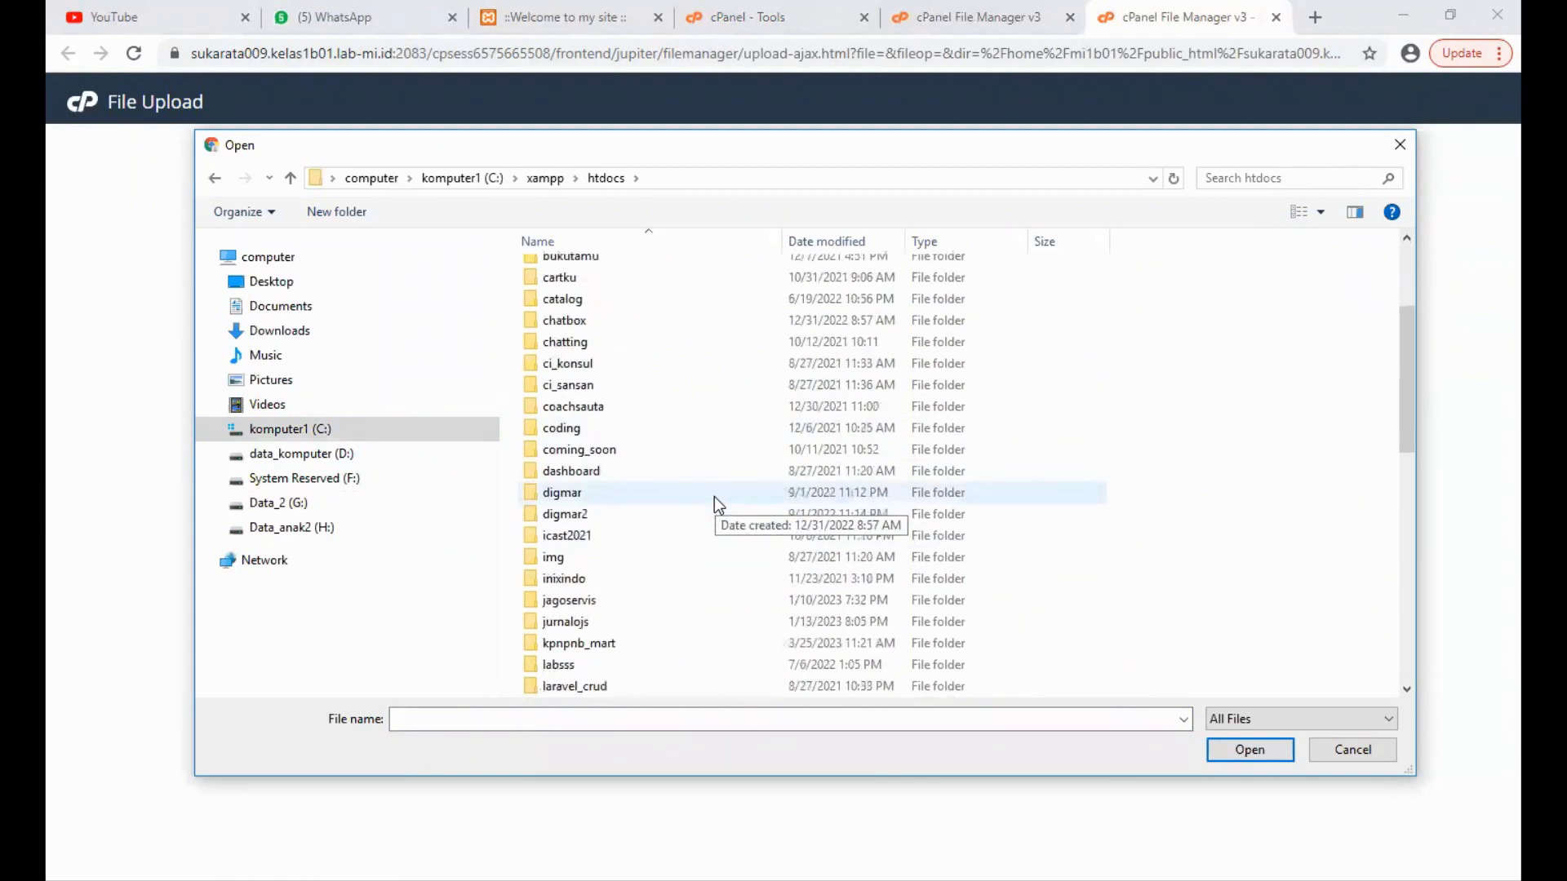
pyautogui.scroll(-5, 714, 498)
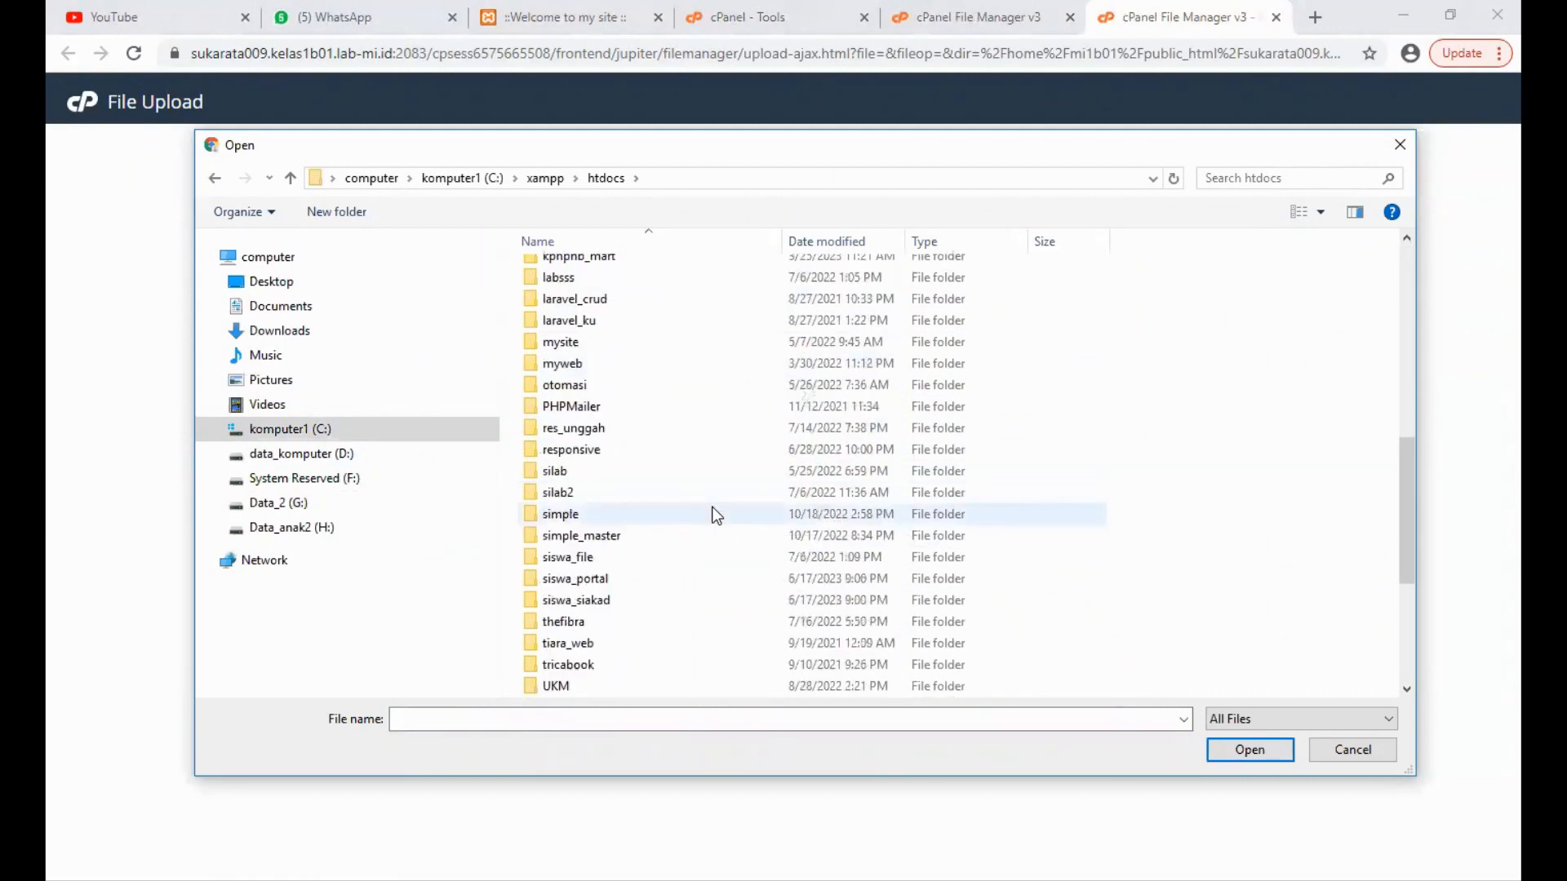
pyautogui.scroll(-3, 684, 576)
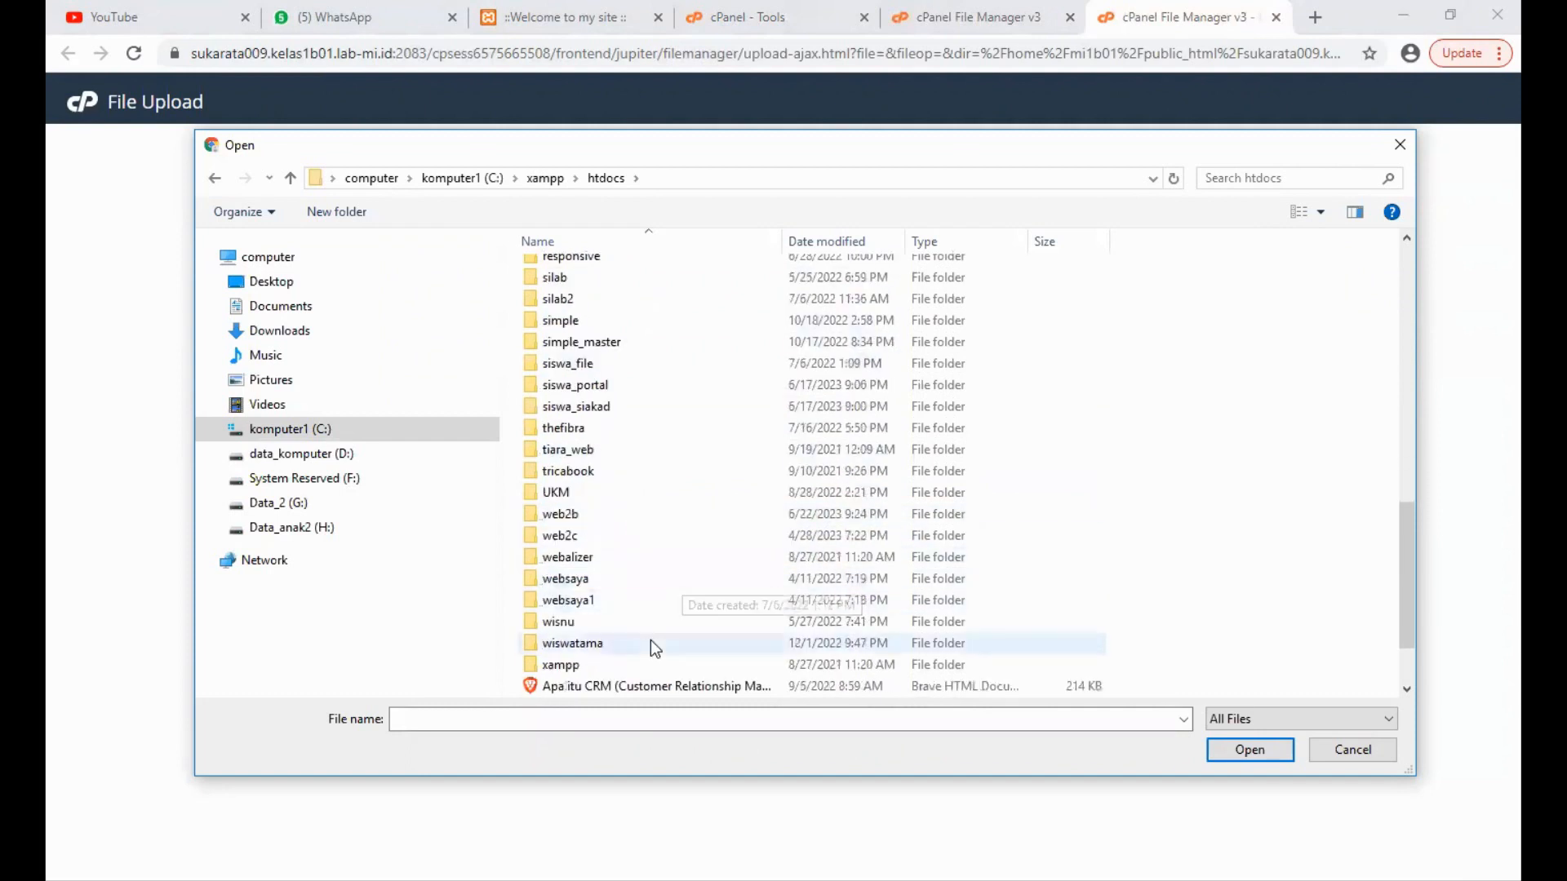
pyautogui.doubleClick(599, 516)
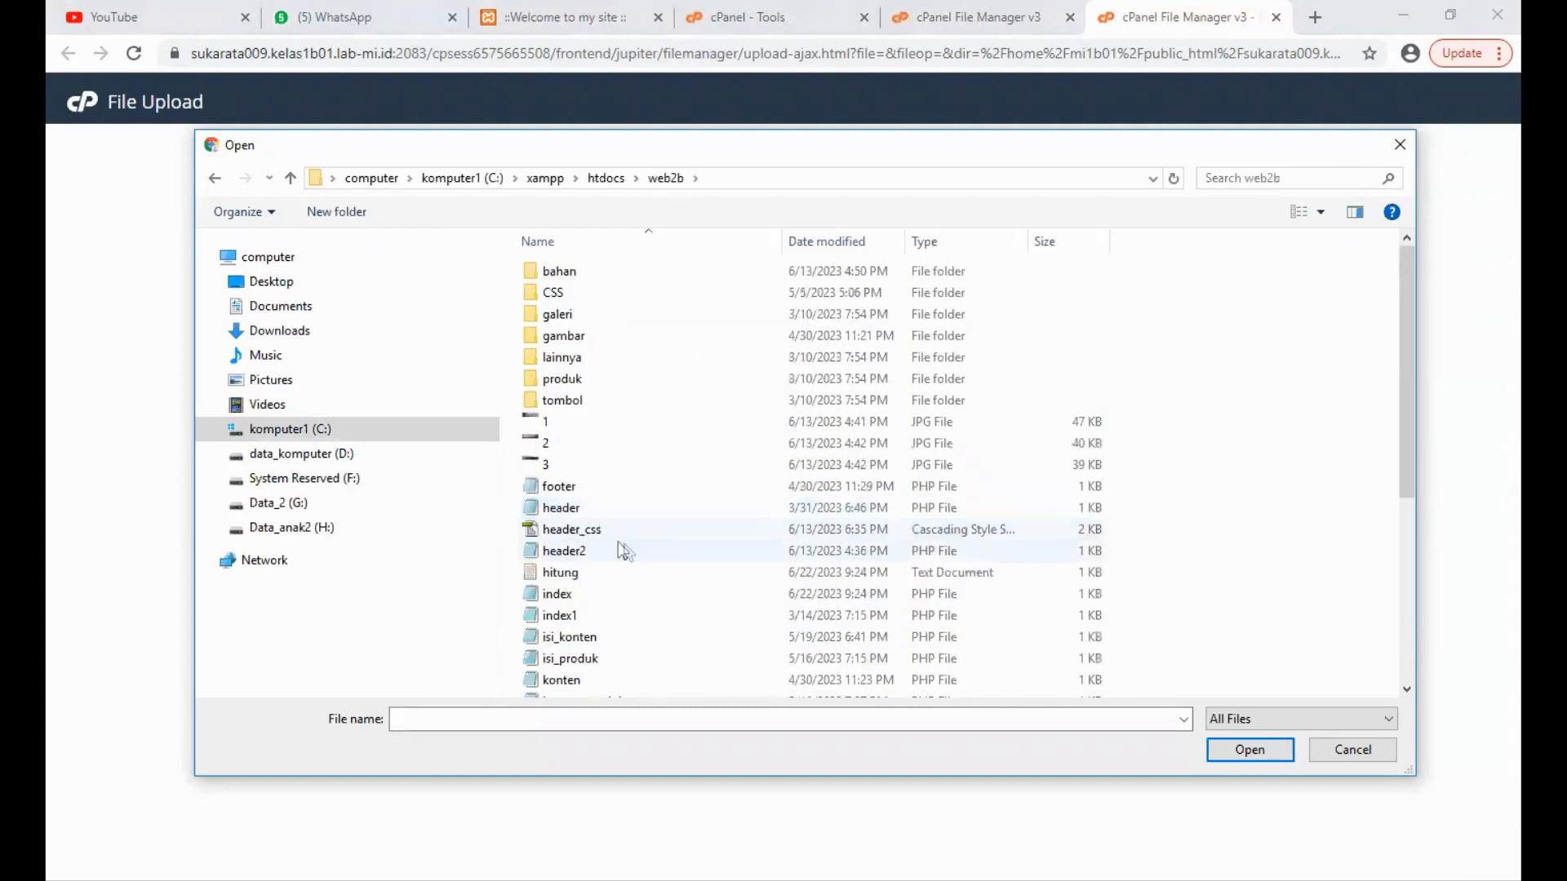
pyautogui.click(582, 507)
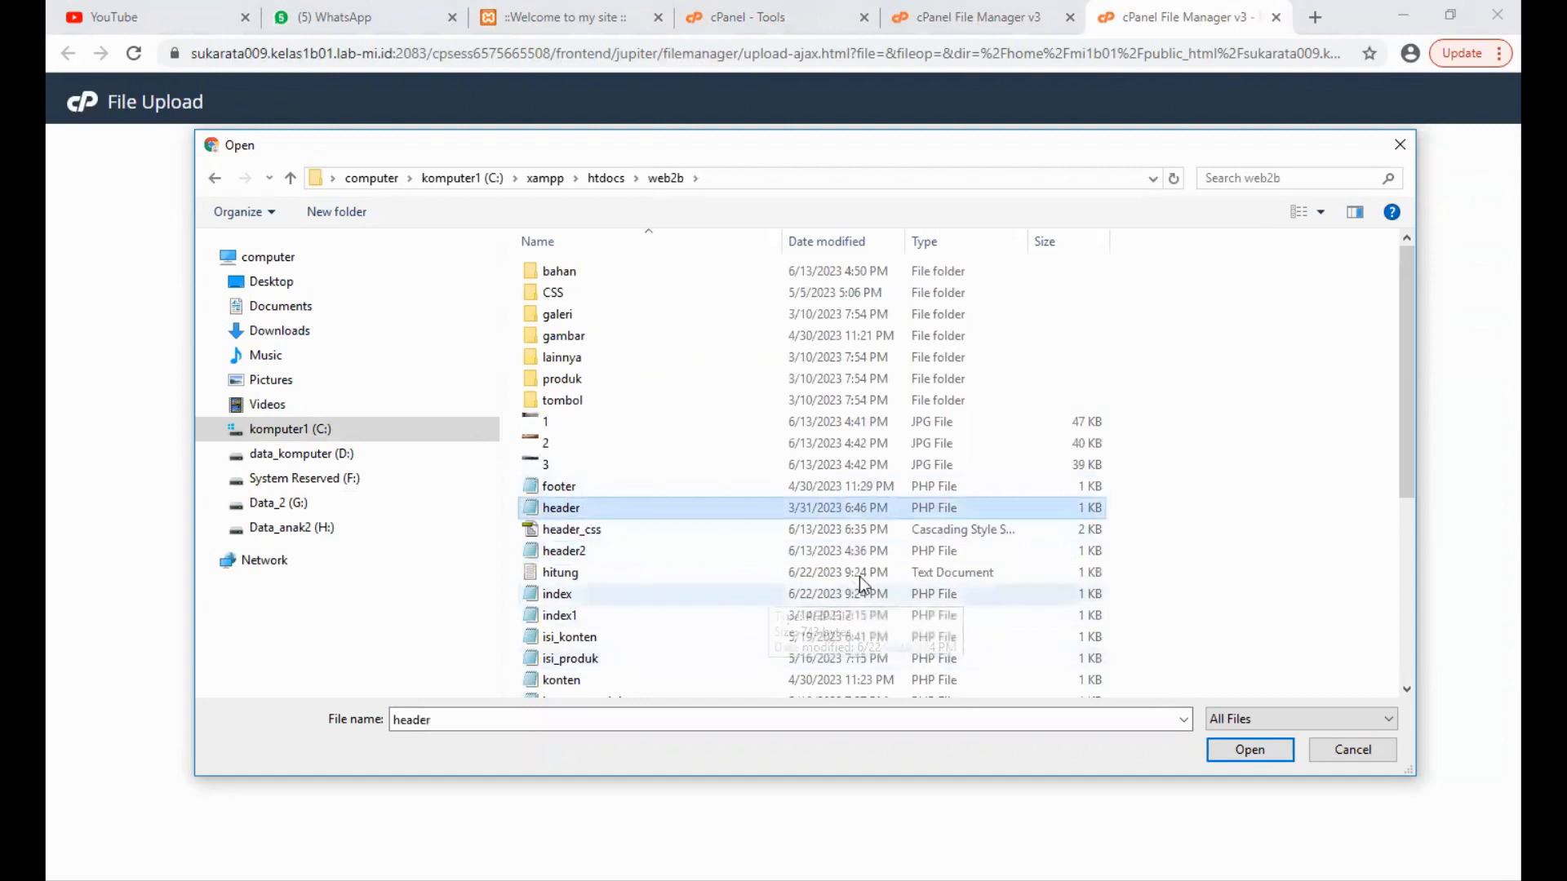
pyautogui.click(1237, 755)
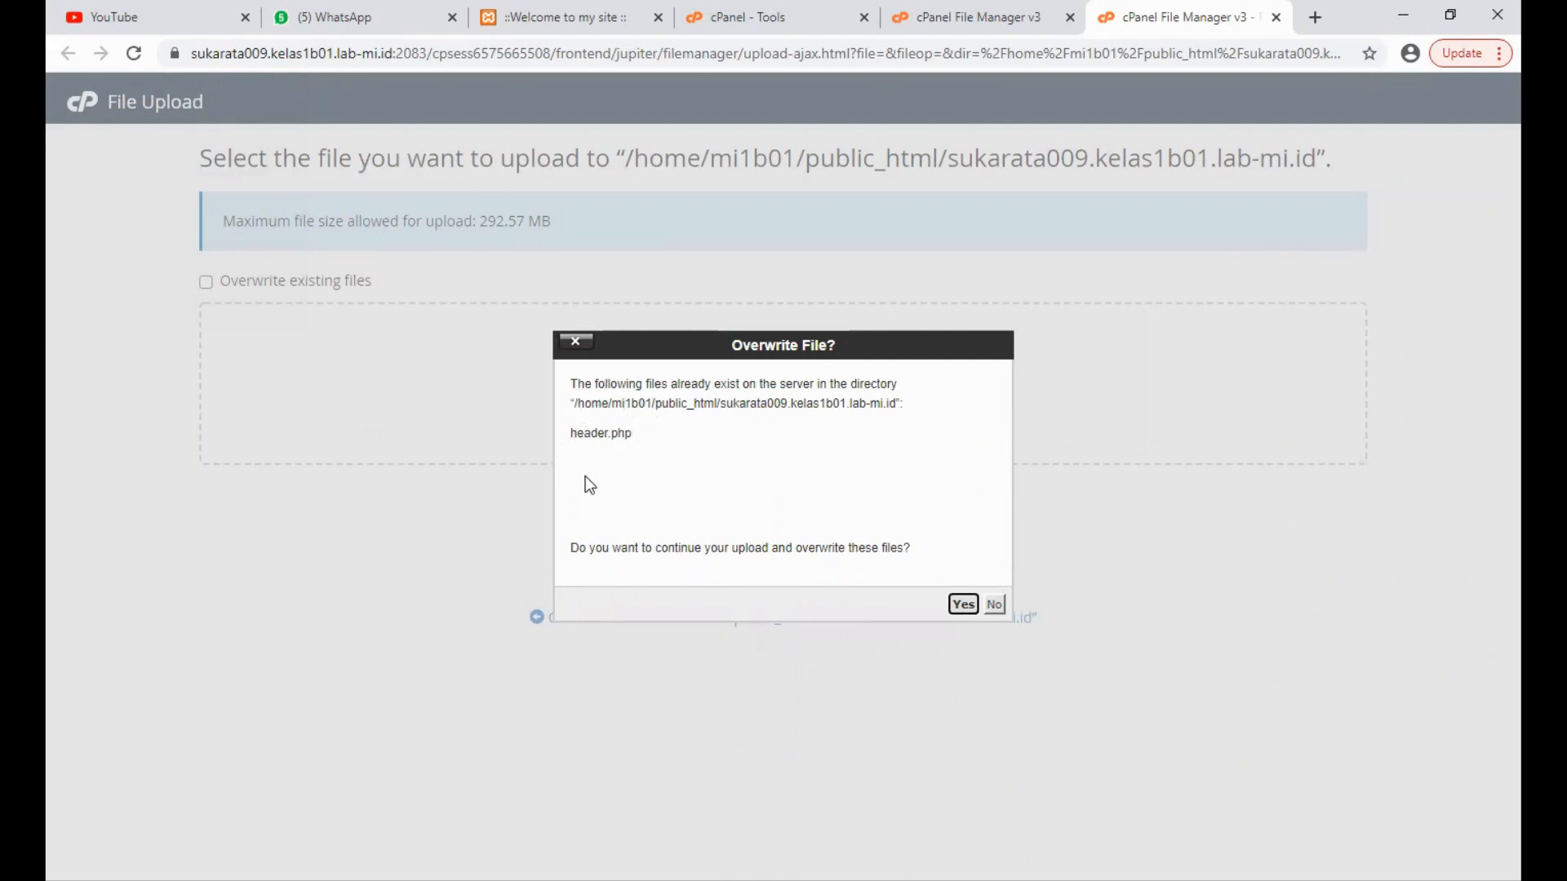
pyautogui.click(962, 605)
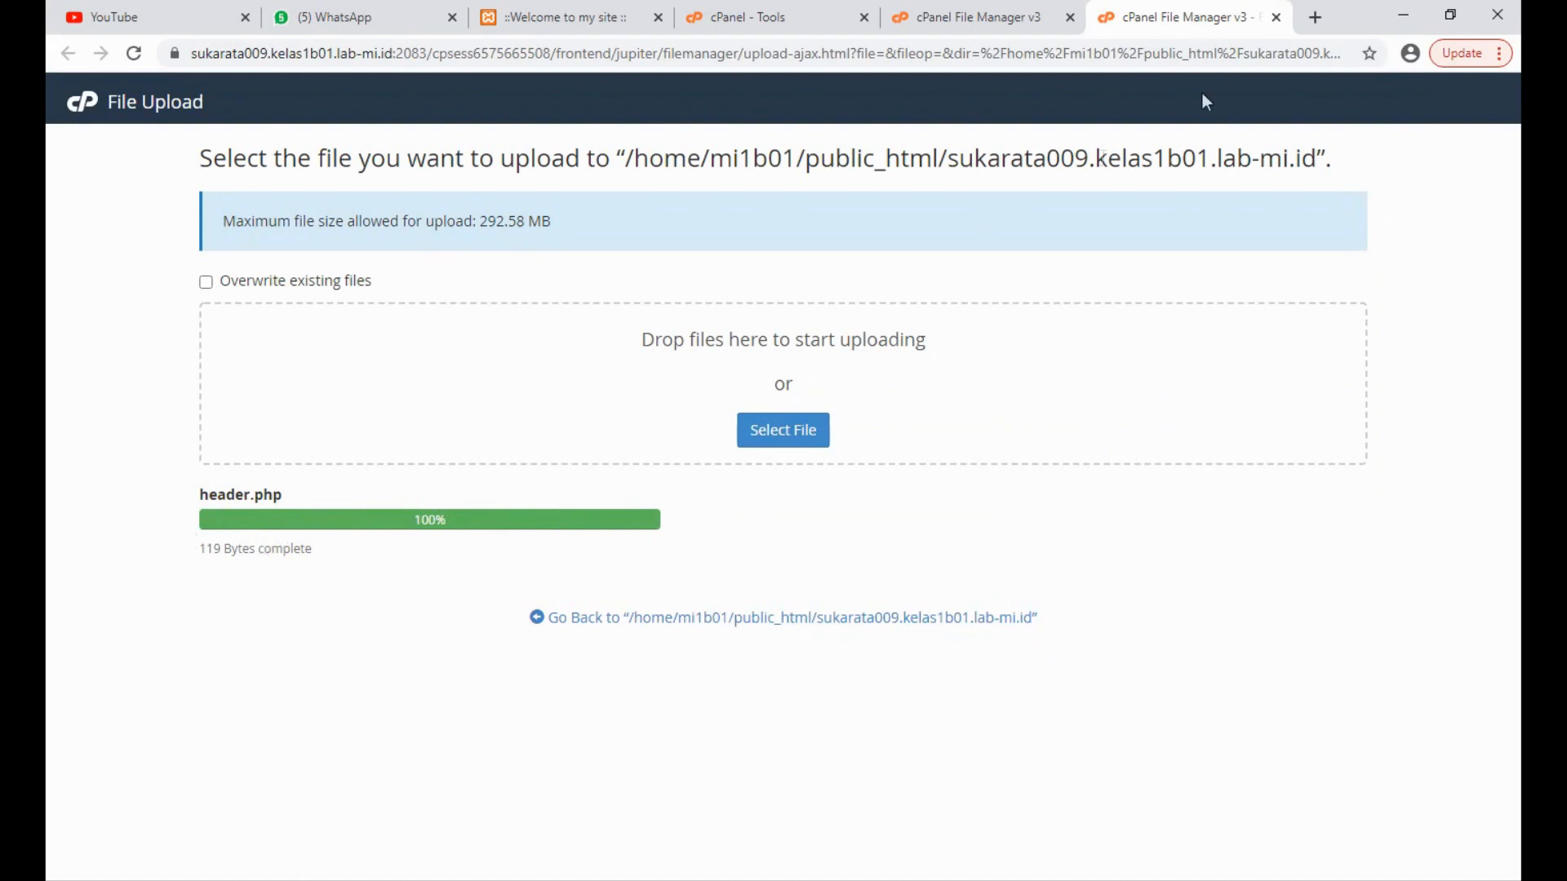
# Step: Load sukarata009.kelas1b01.lab-mi.id in a new browser tab to check the live website
pyautogui.click(1315, 17)
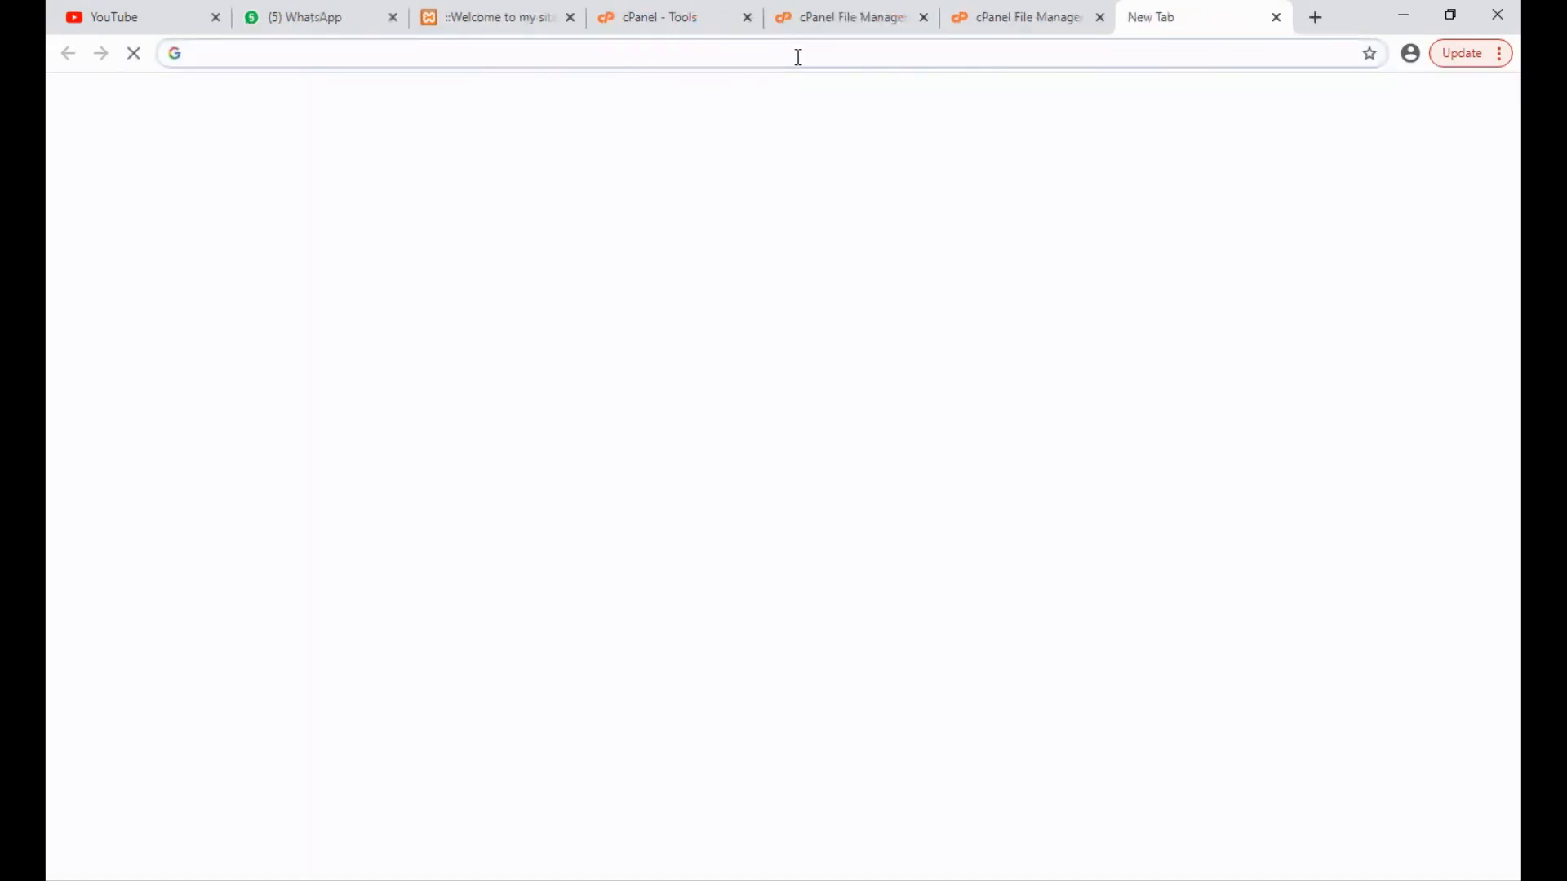
pyautogui.click(797, 56)
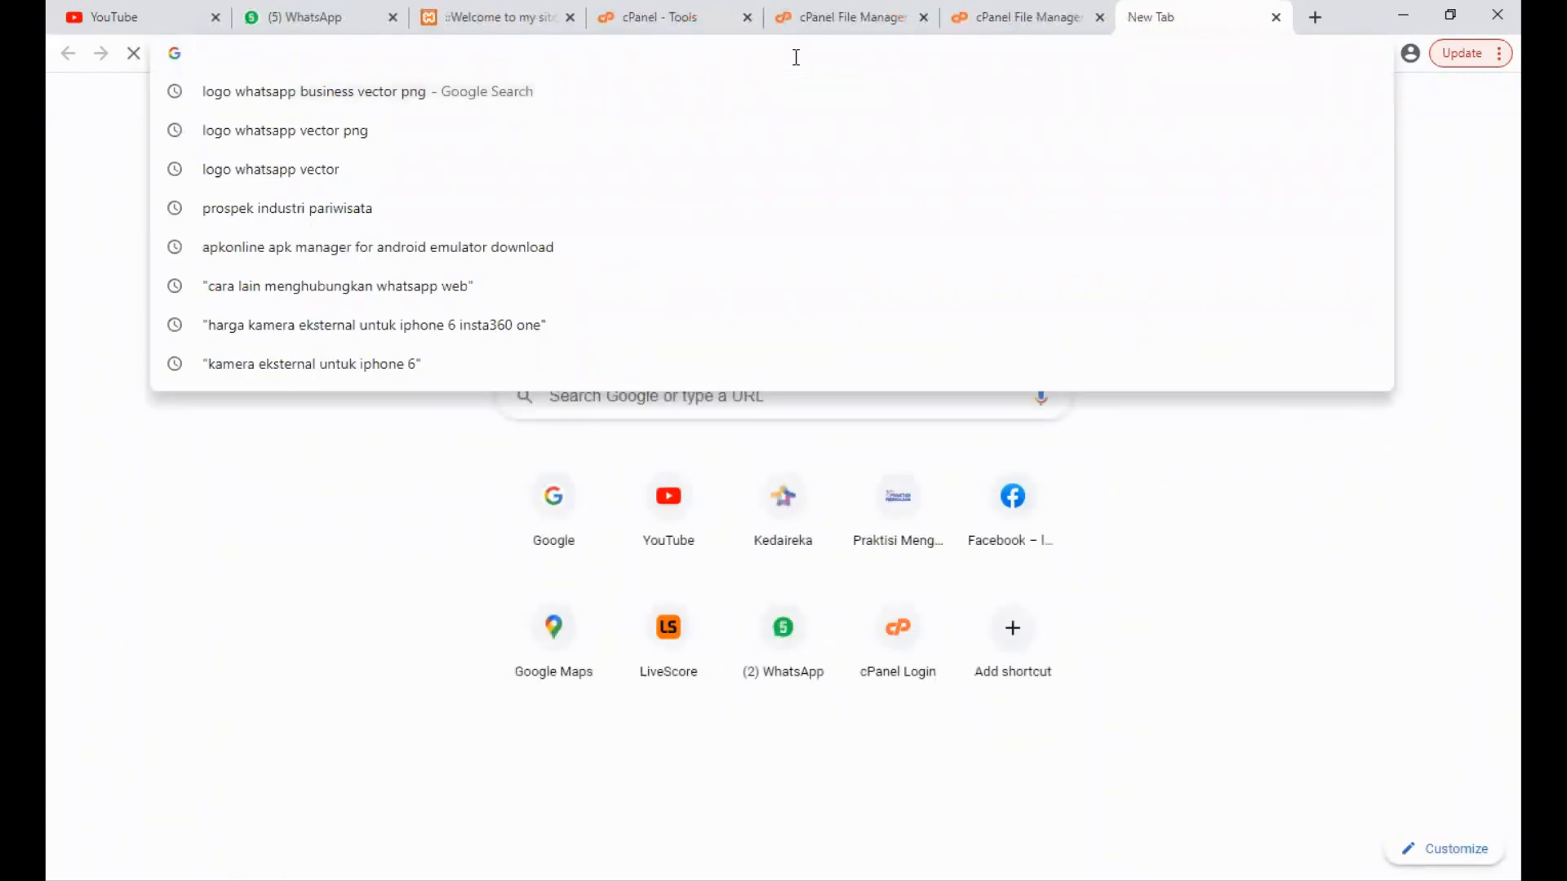
pyautogui.write('suk')
pyautogui.press('Right')
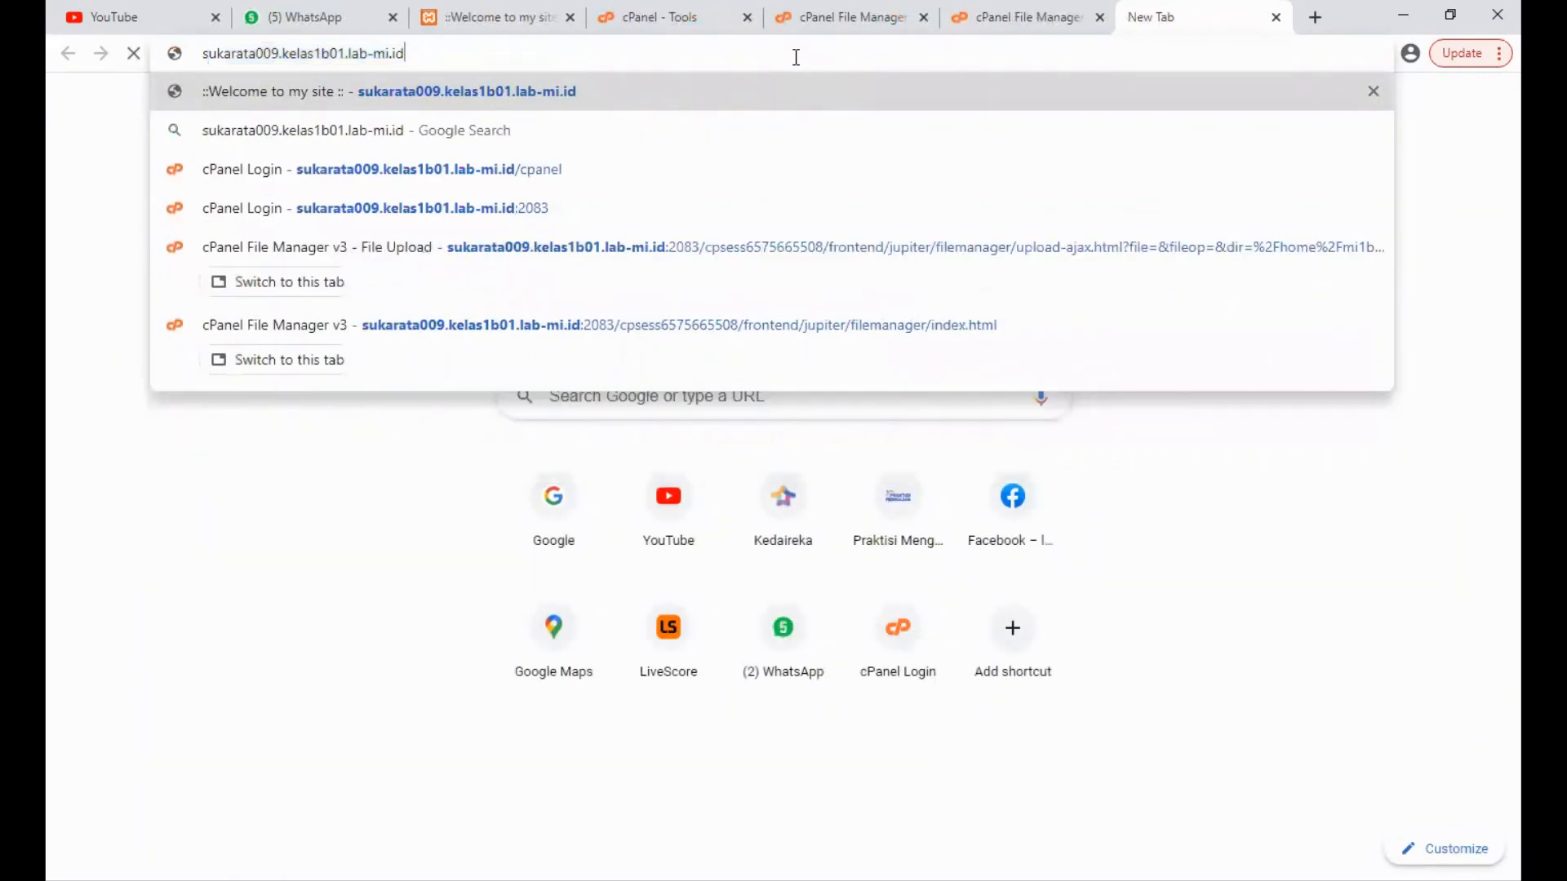
pyautogui.press('Return')
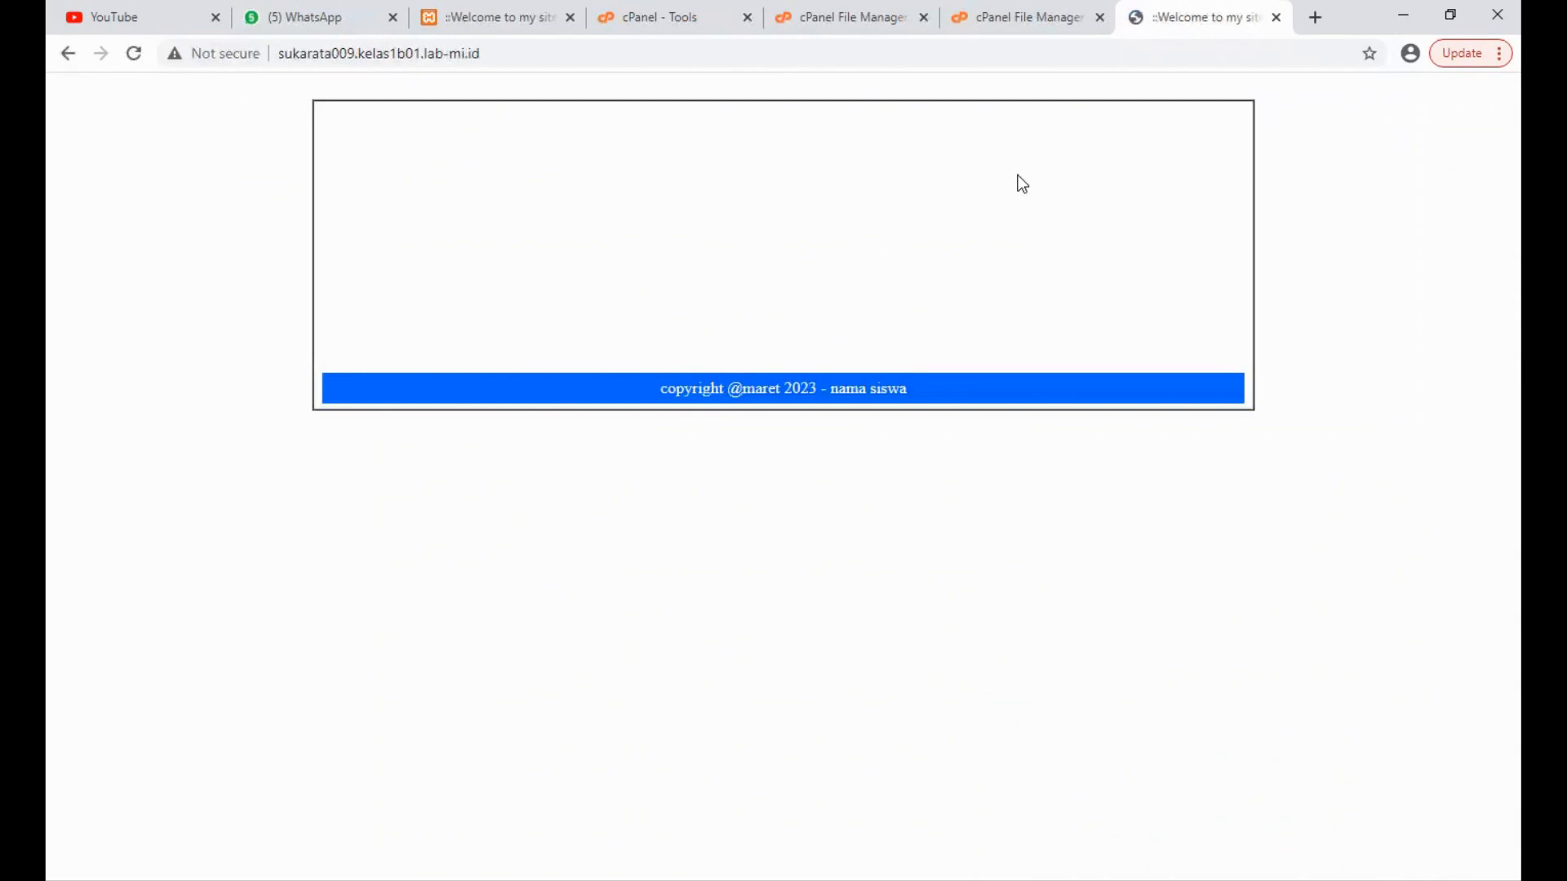
# Step: Close the file upload page and the website preview, returning to the File Manager
pyautogui.click(1049, 20)
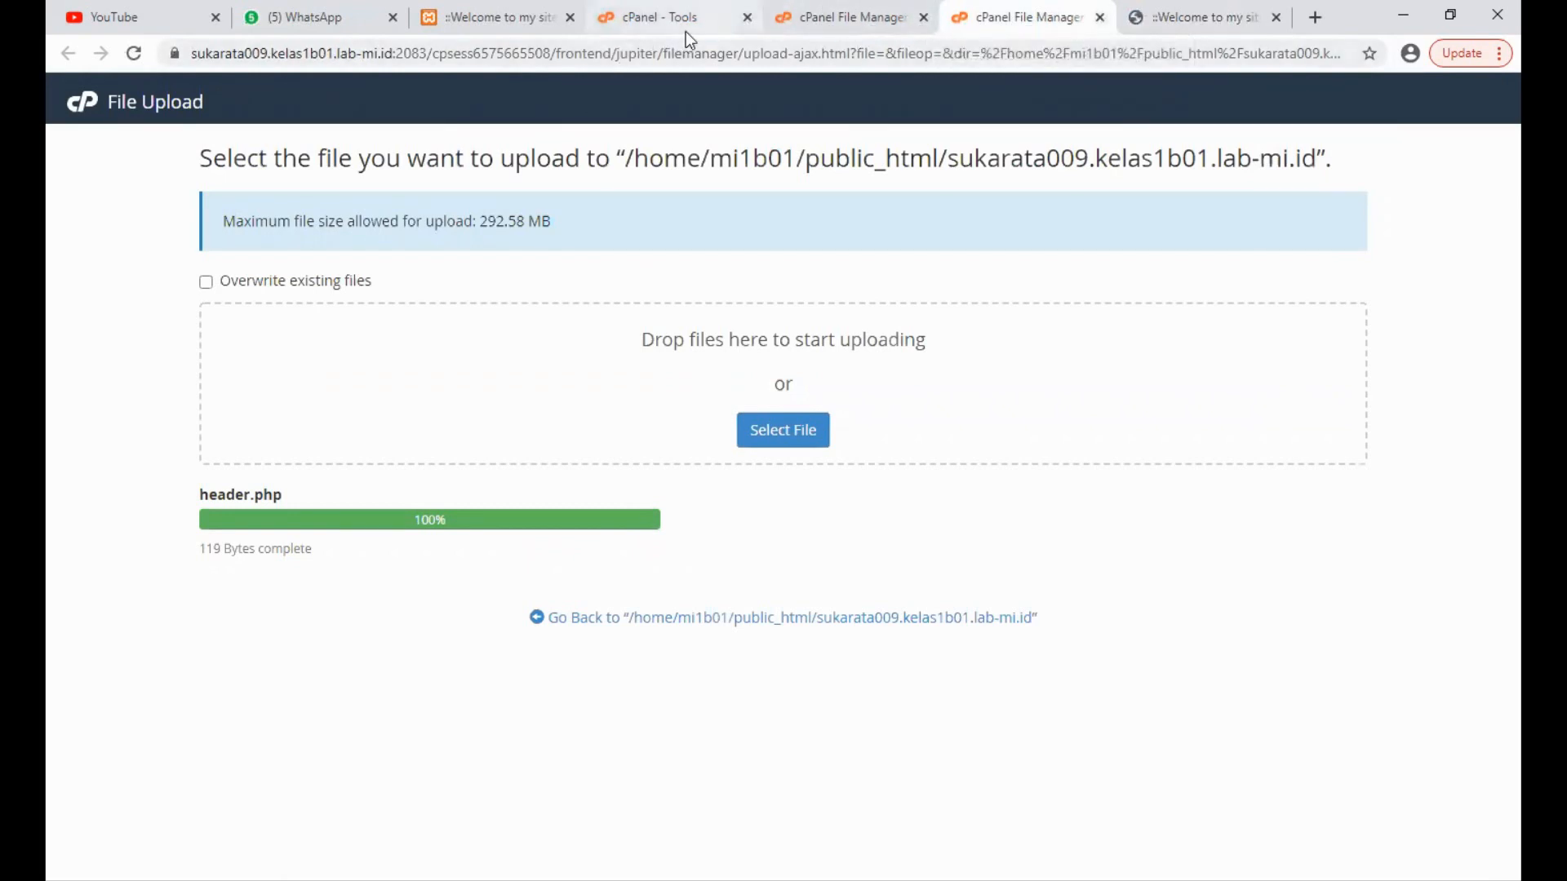
pyautogui.hotkey('ctrl', 'w')
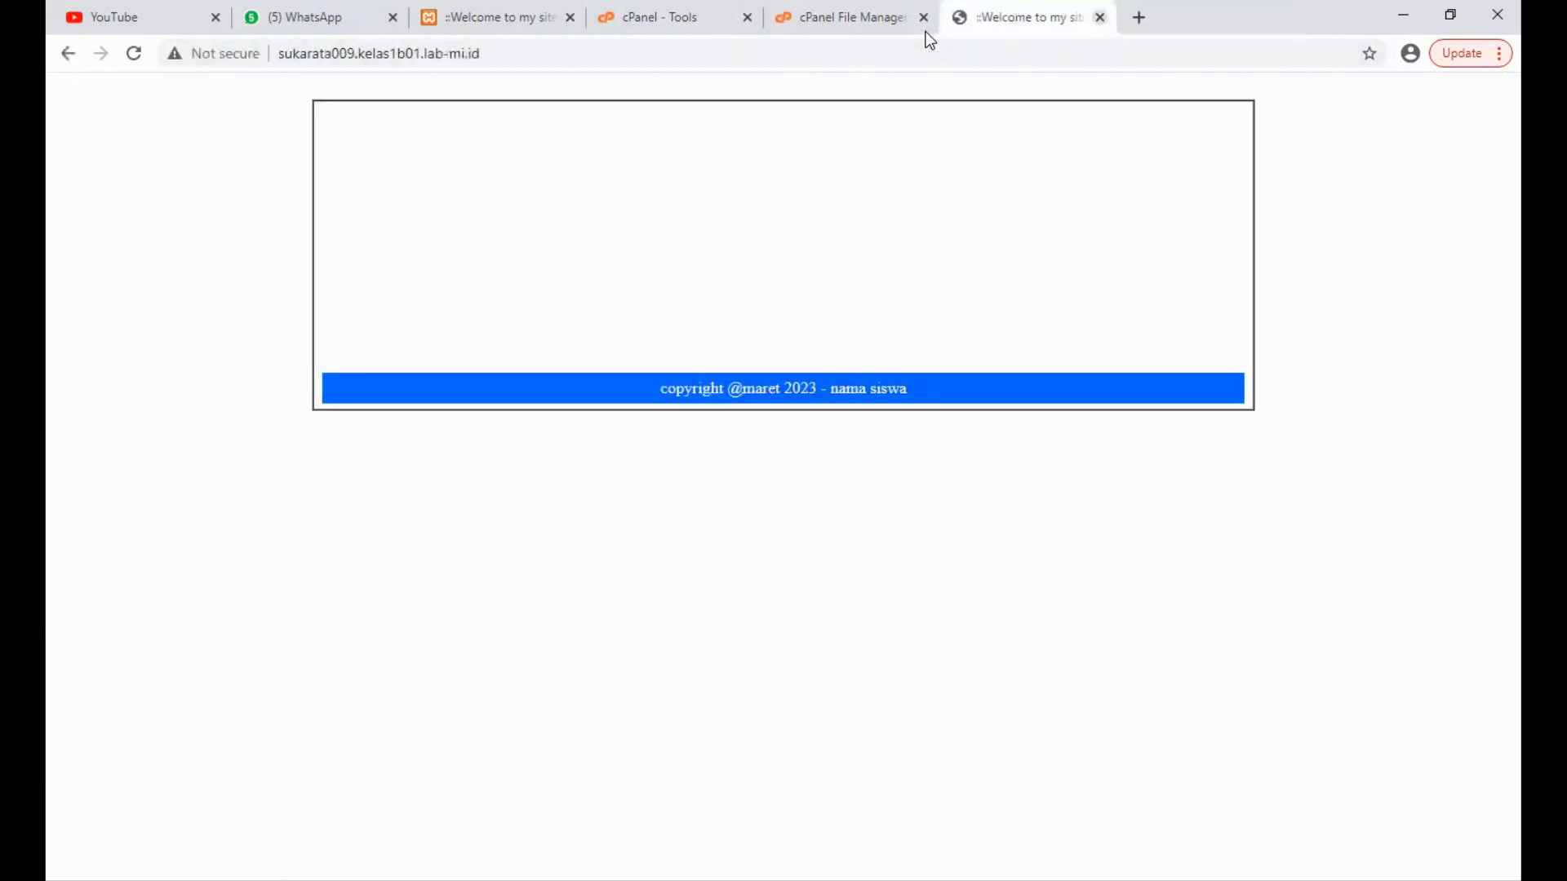
pyautogui.hotkey('ctrl', 'w')
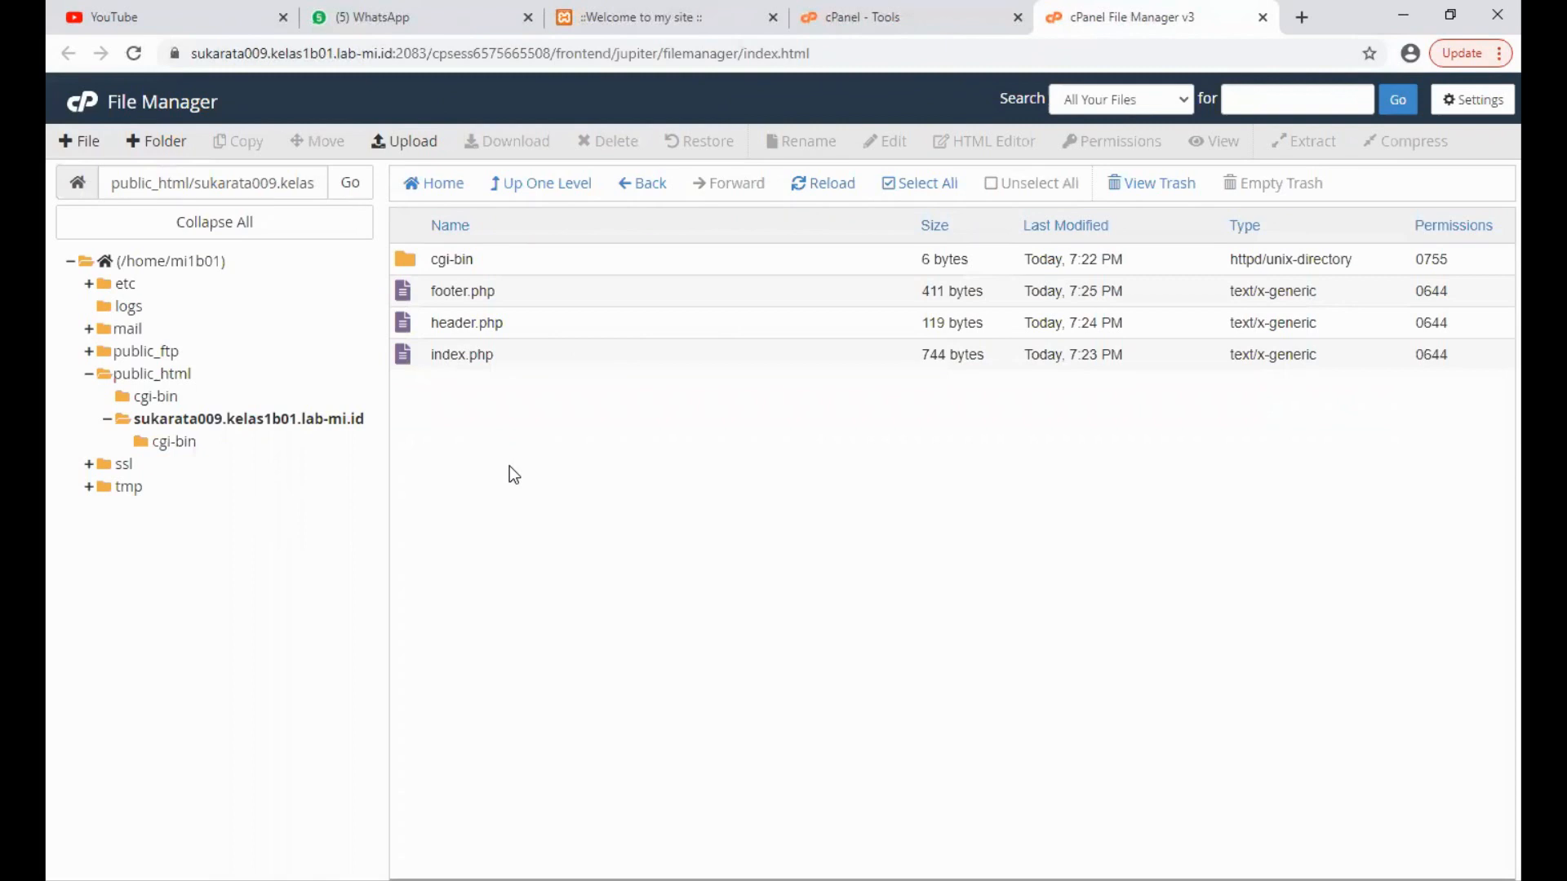
# Step: Create a folder named gambar in the site's subdomain folder and open it
pyautogui.click(150, 144)
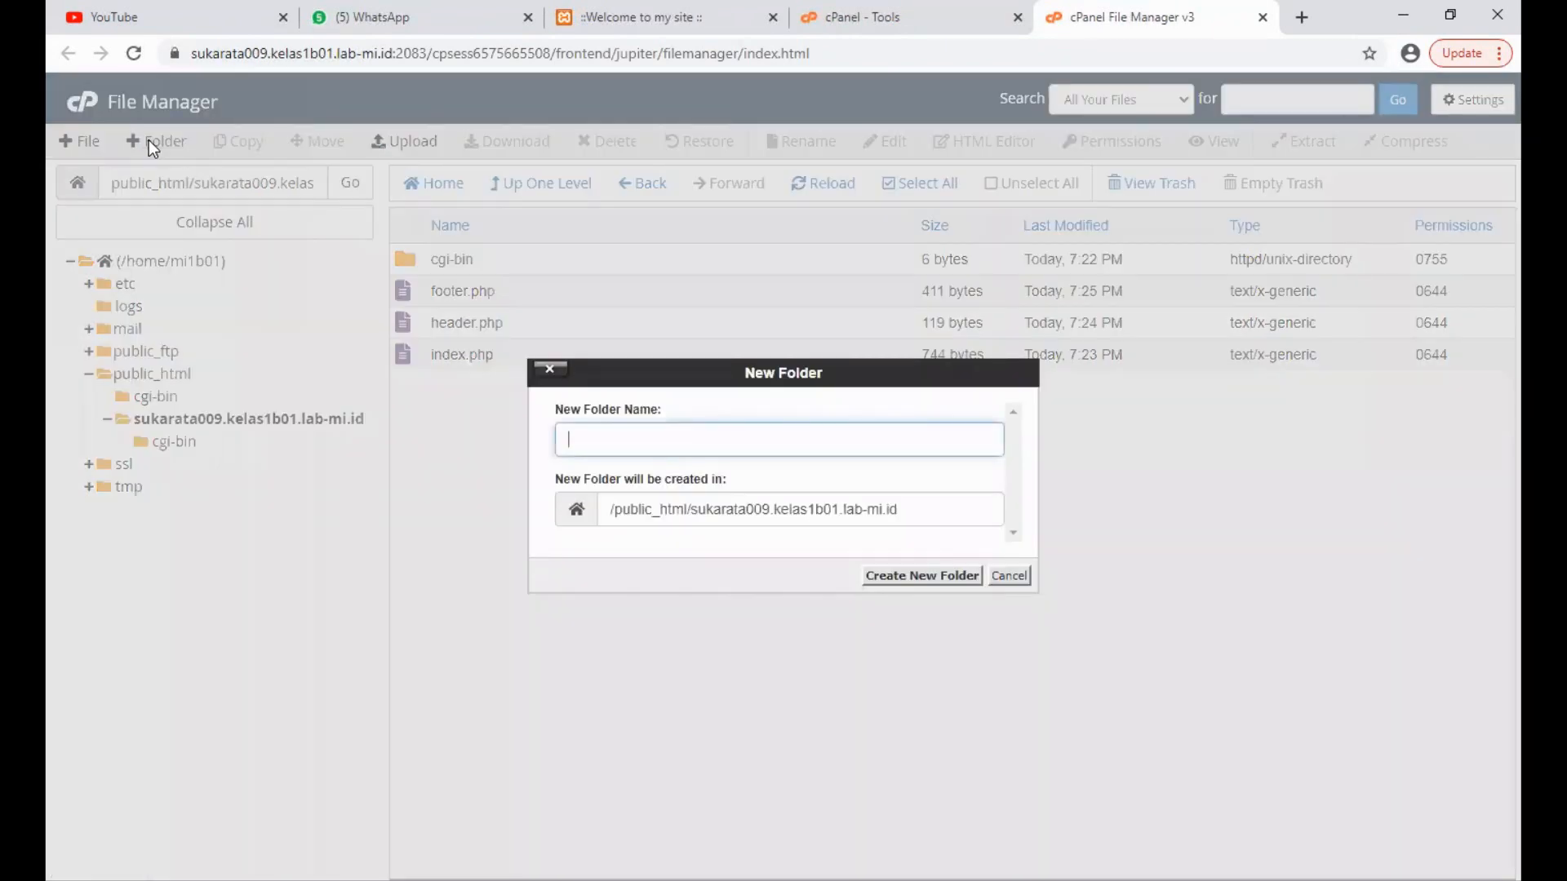
pyautogui.write('gambar')
pyautogui.click(911, 582)
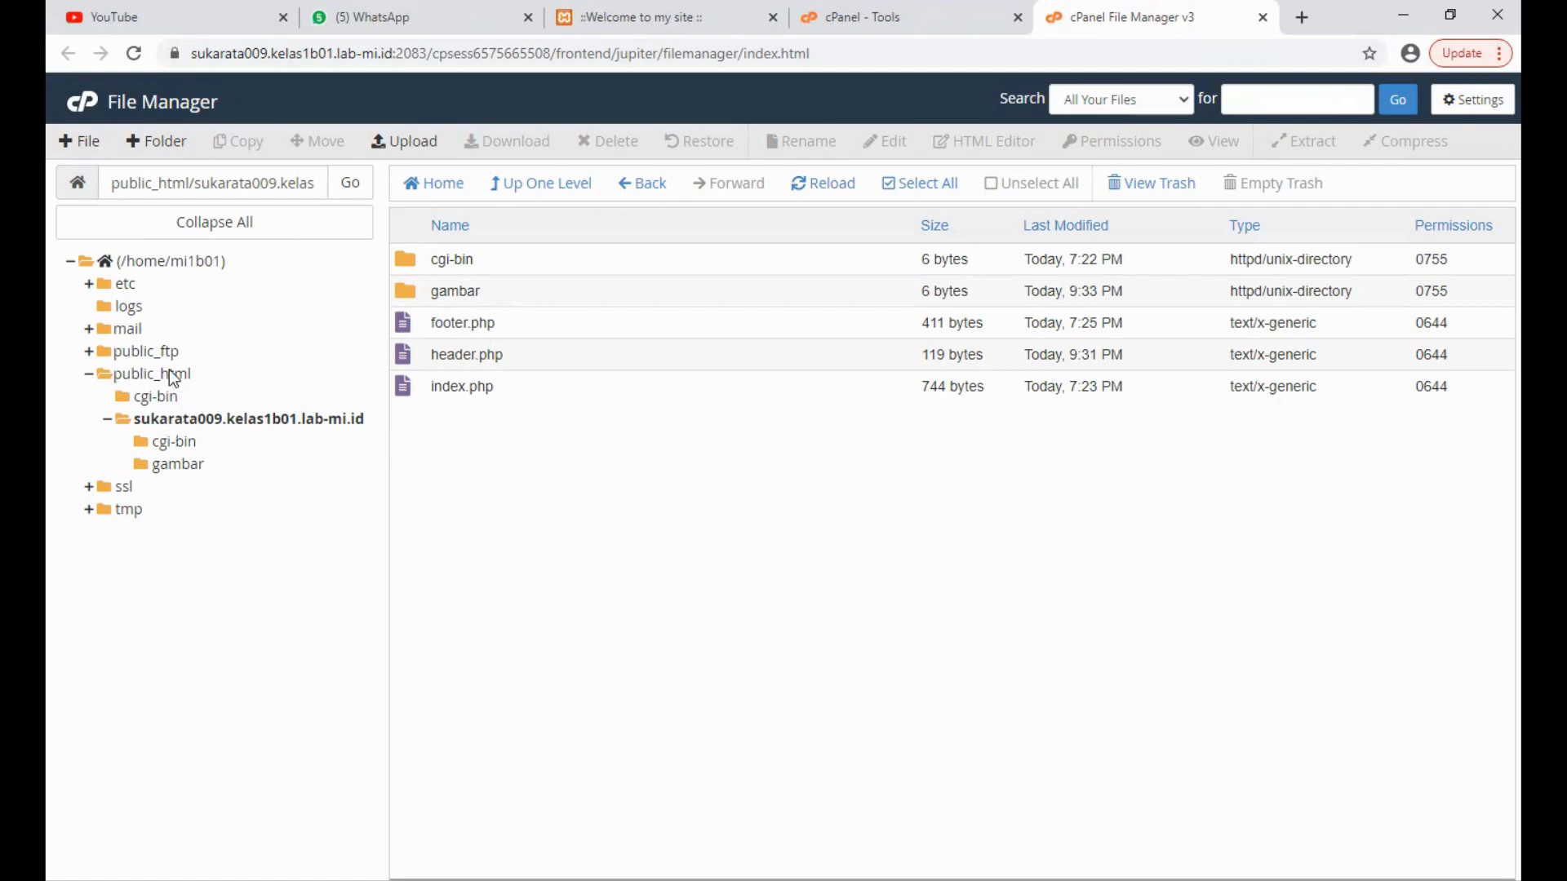
pyautogui.doubleClick(404, 292)
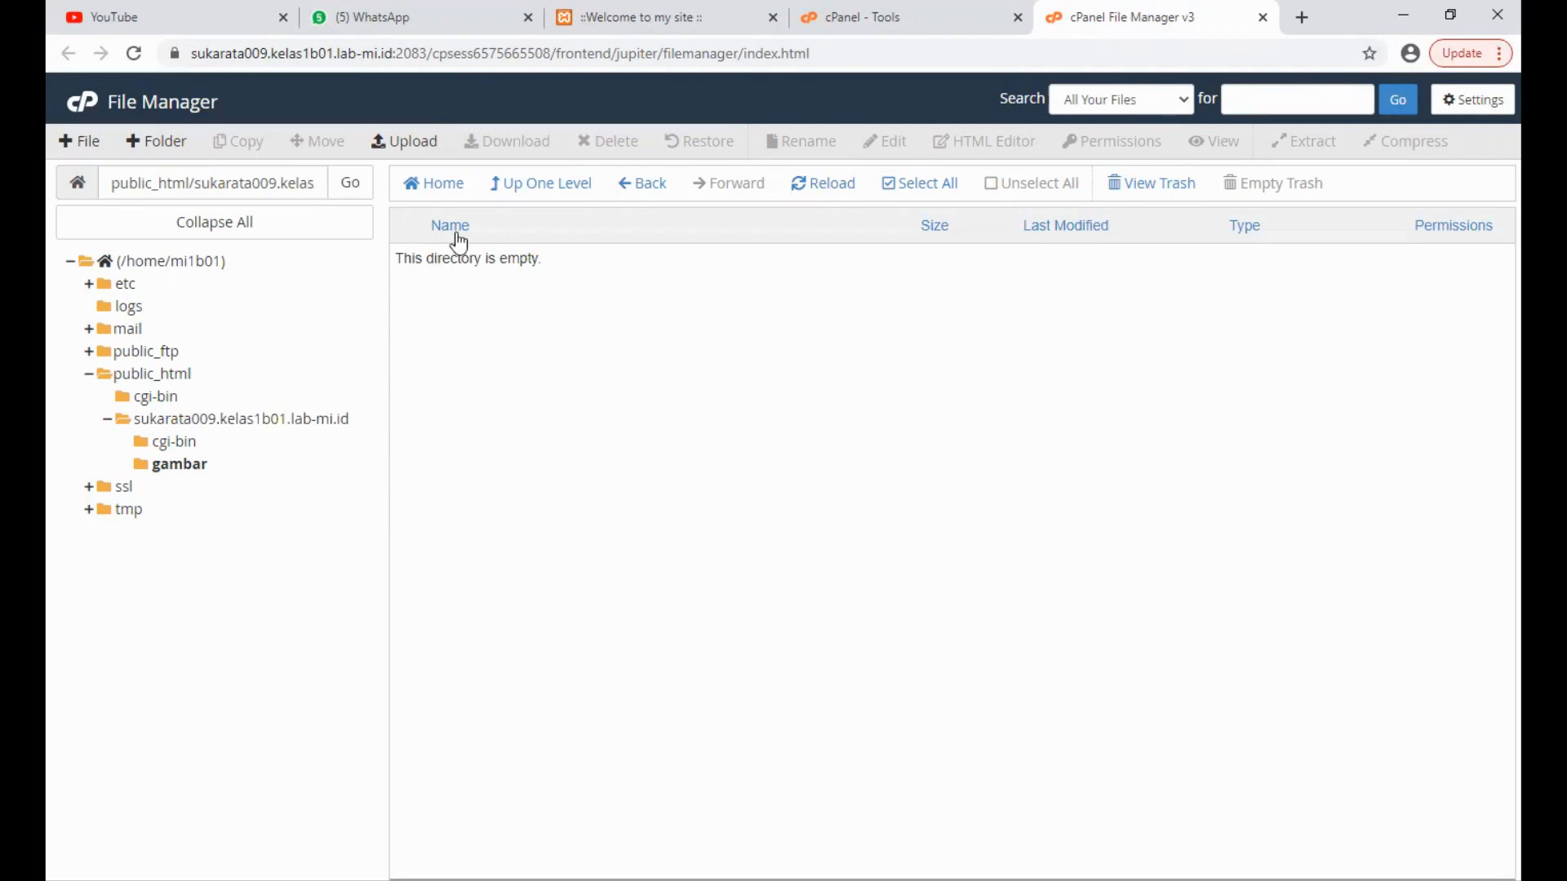
# Step: Upload header.JPG and konten.JPG from C:\xampp\htdocs\web2b\gambar to the site's gambar folder
pyautogui.click(418, 150)
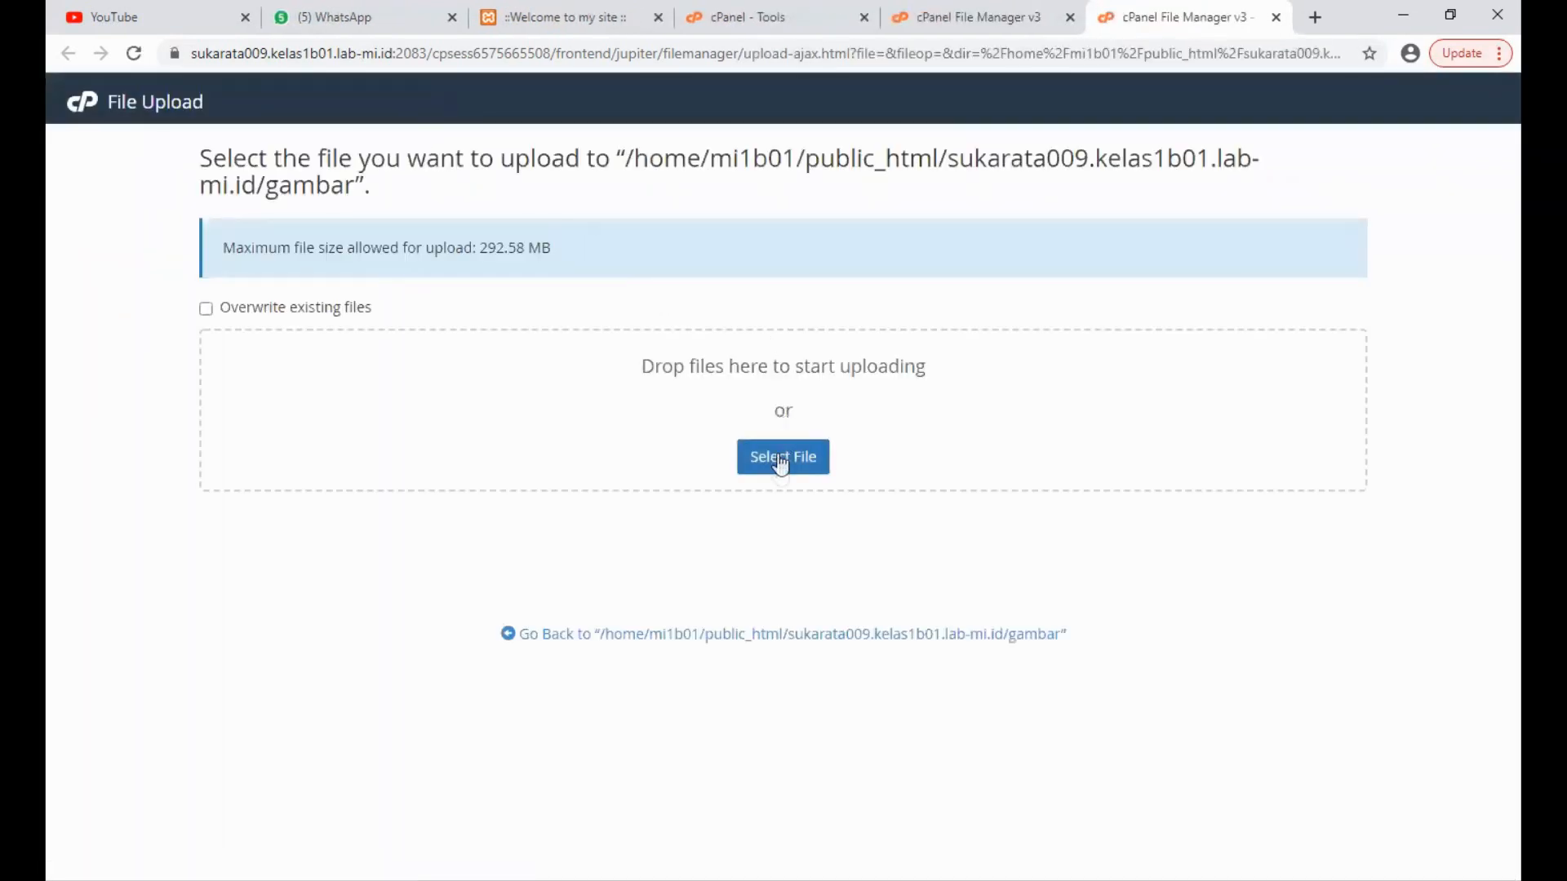
pyautogui.click(777, 453)
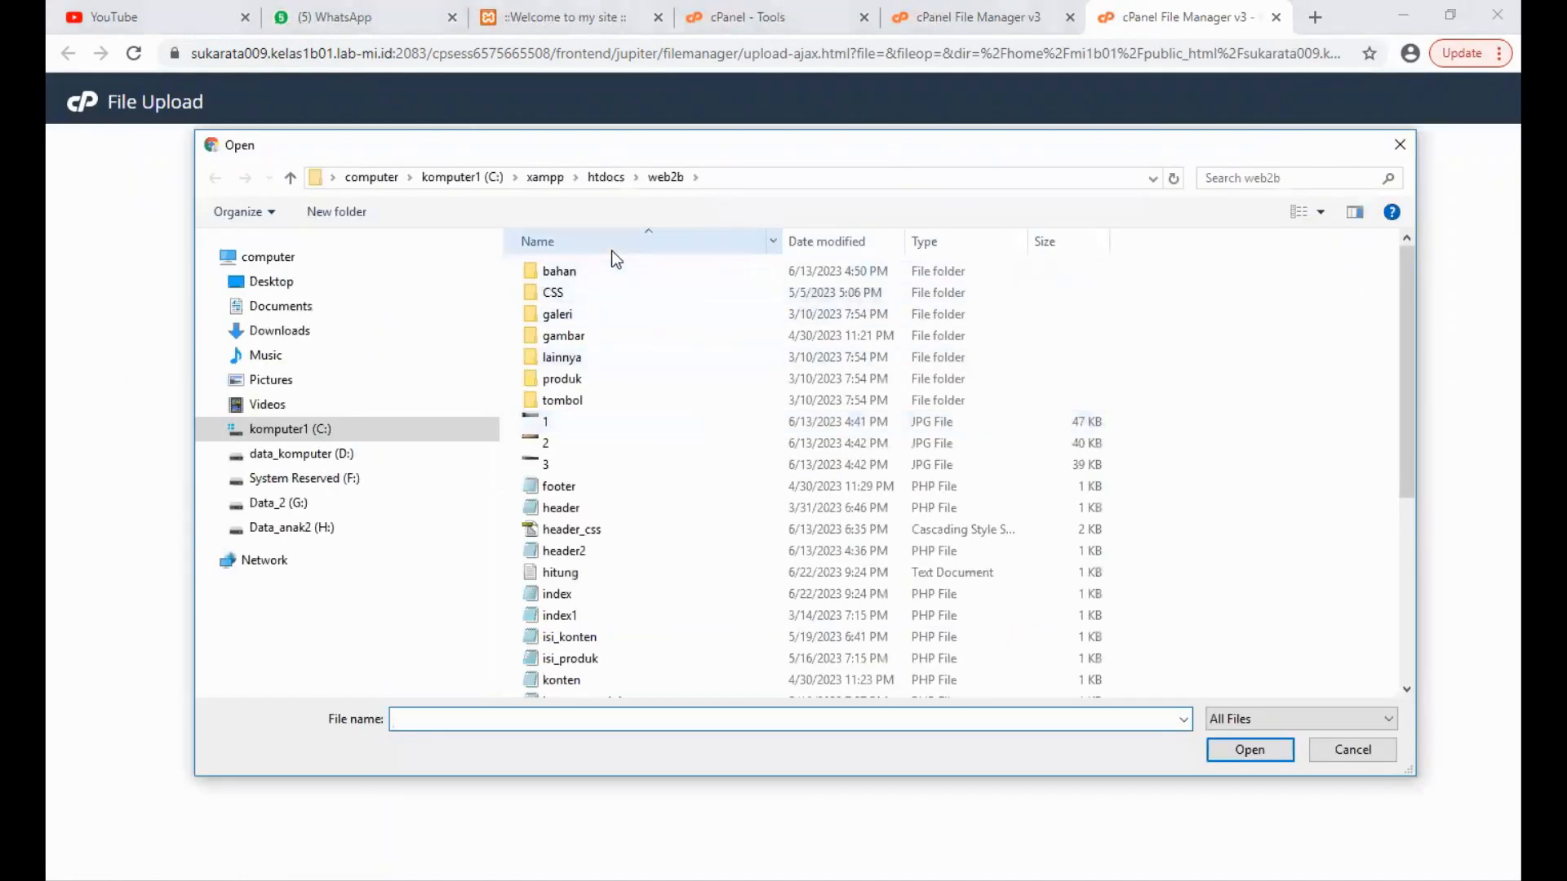
pyautogui.doubleClick(590, 335)
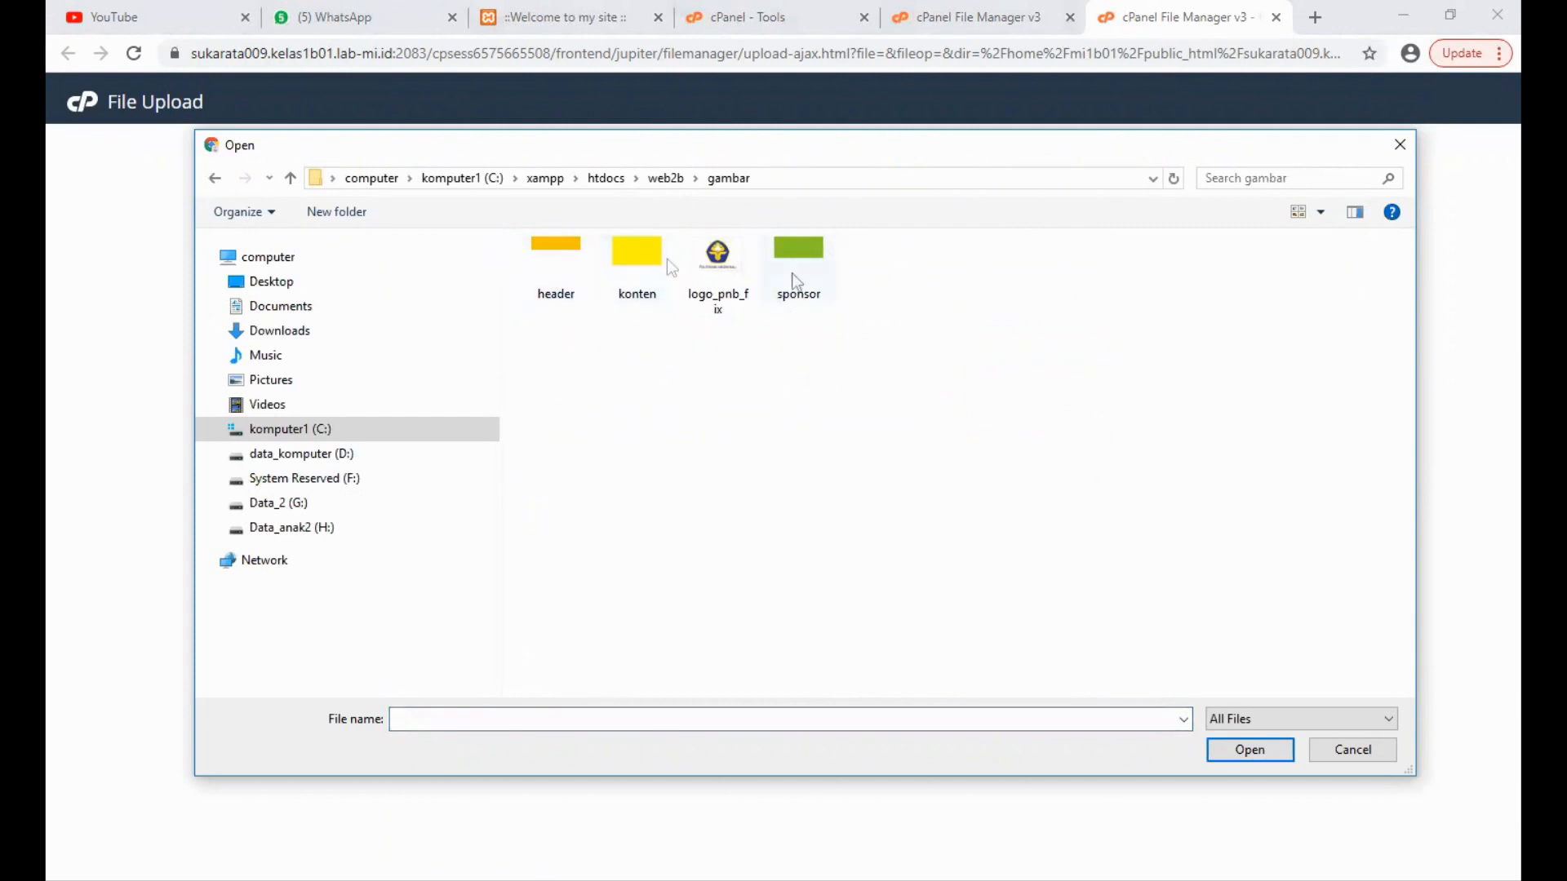
pyautogui.doubleClick(562, 265)
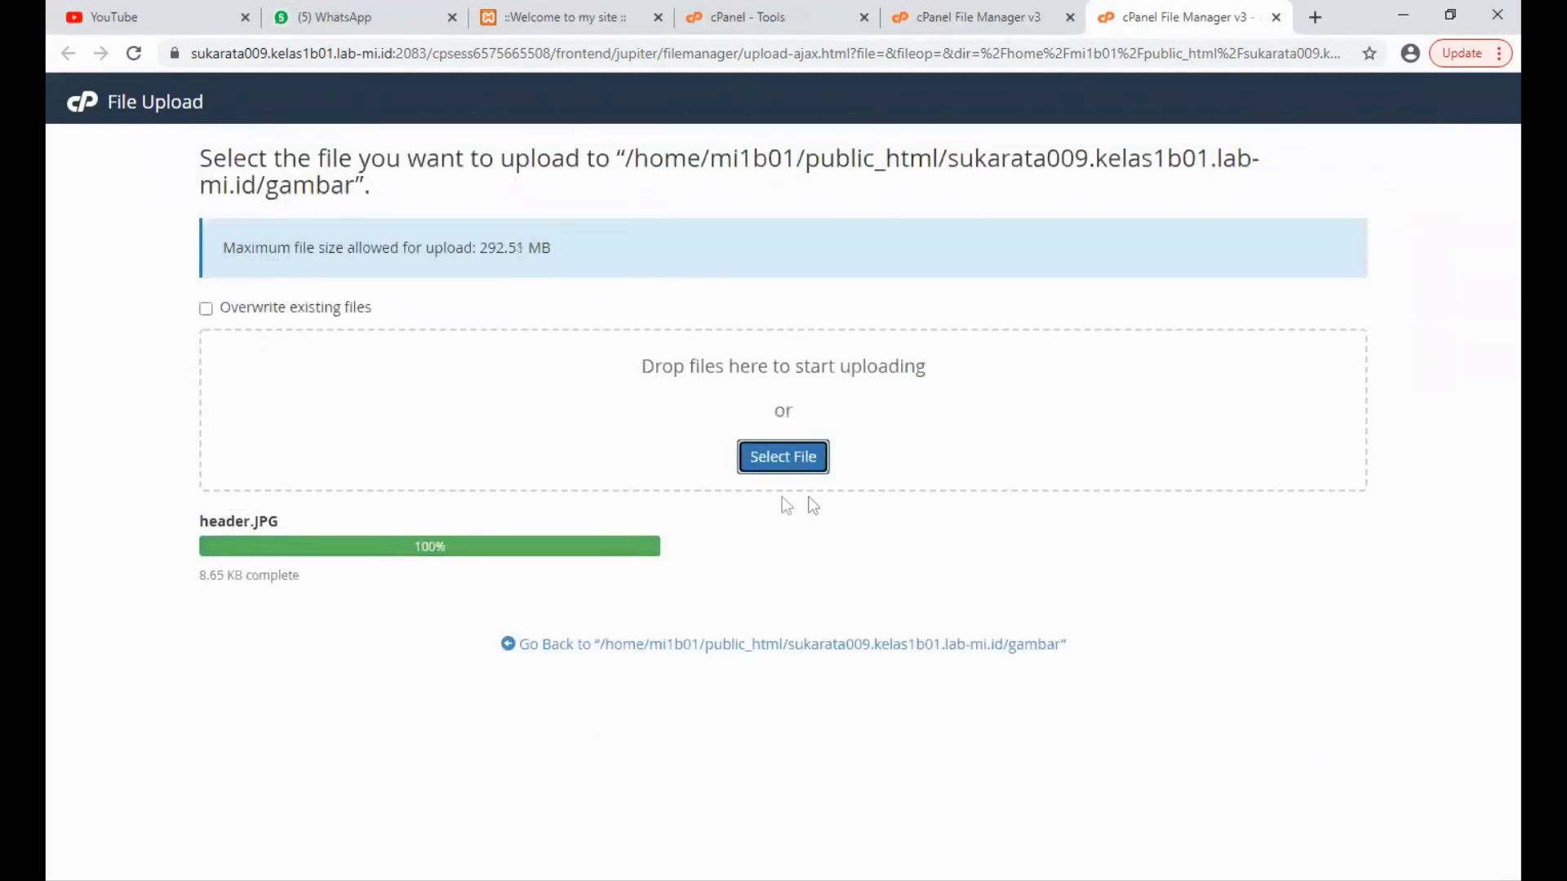
pyautogui.click(790, 455)
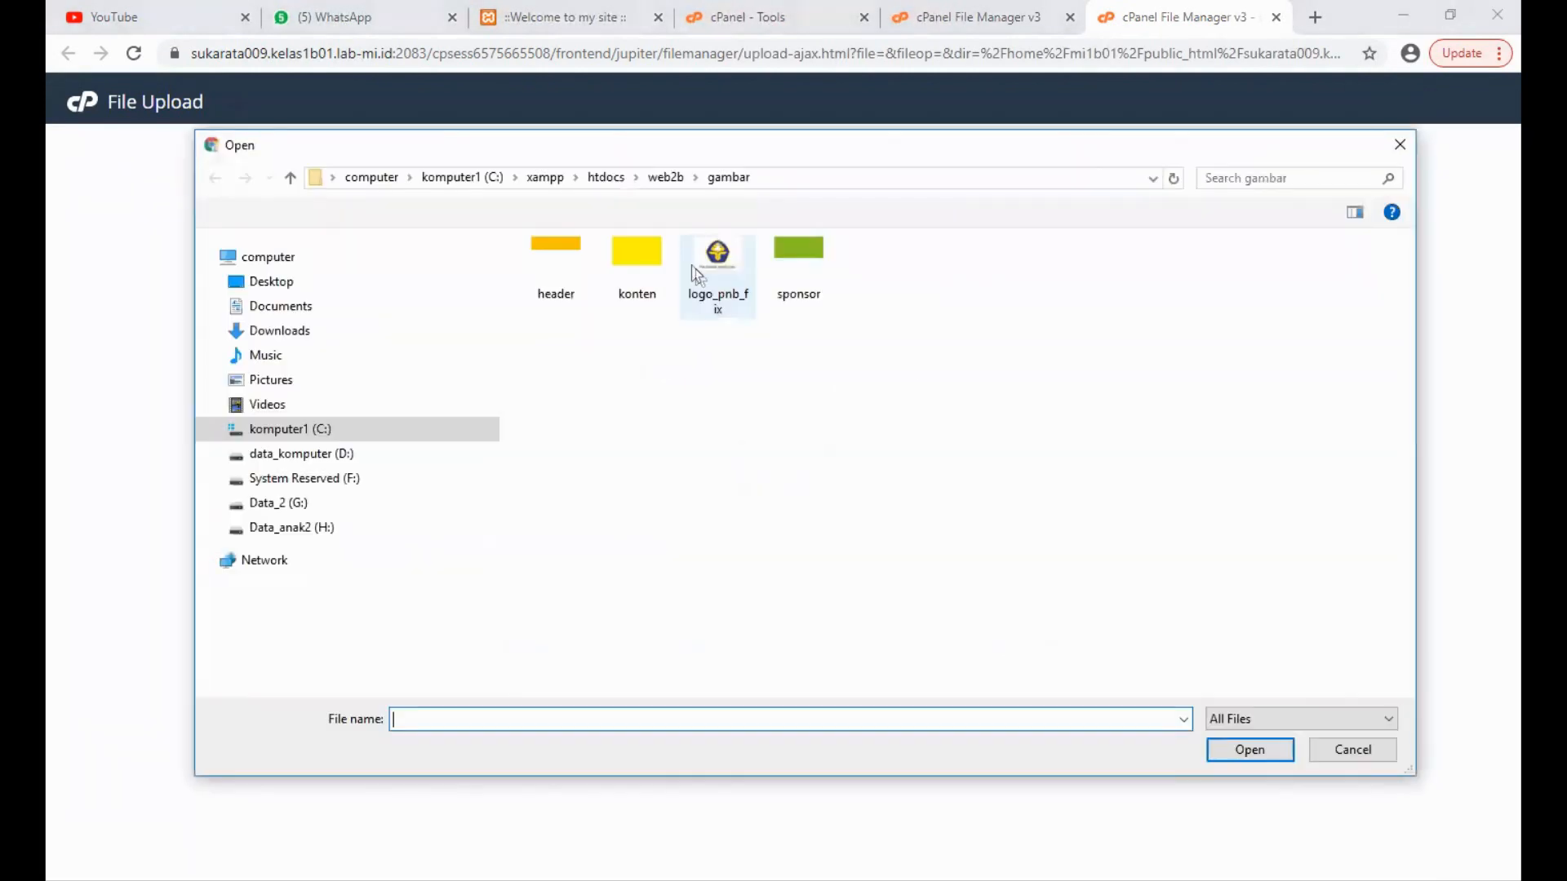
pyautogui.click(658, 262)
pyautogui.click(1237, 751)
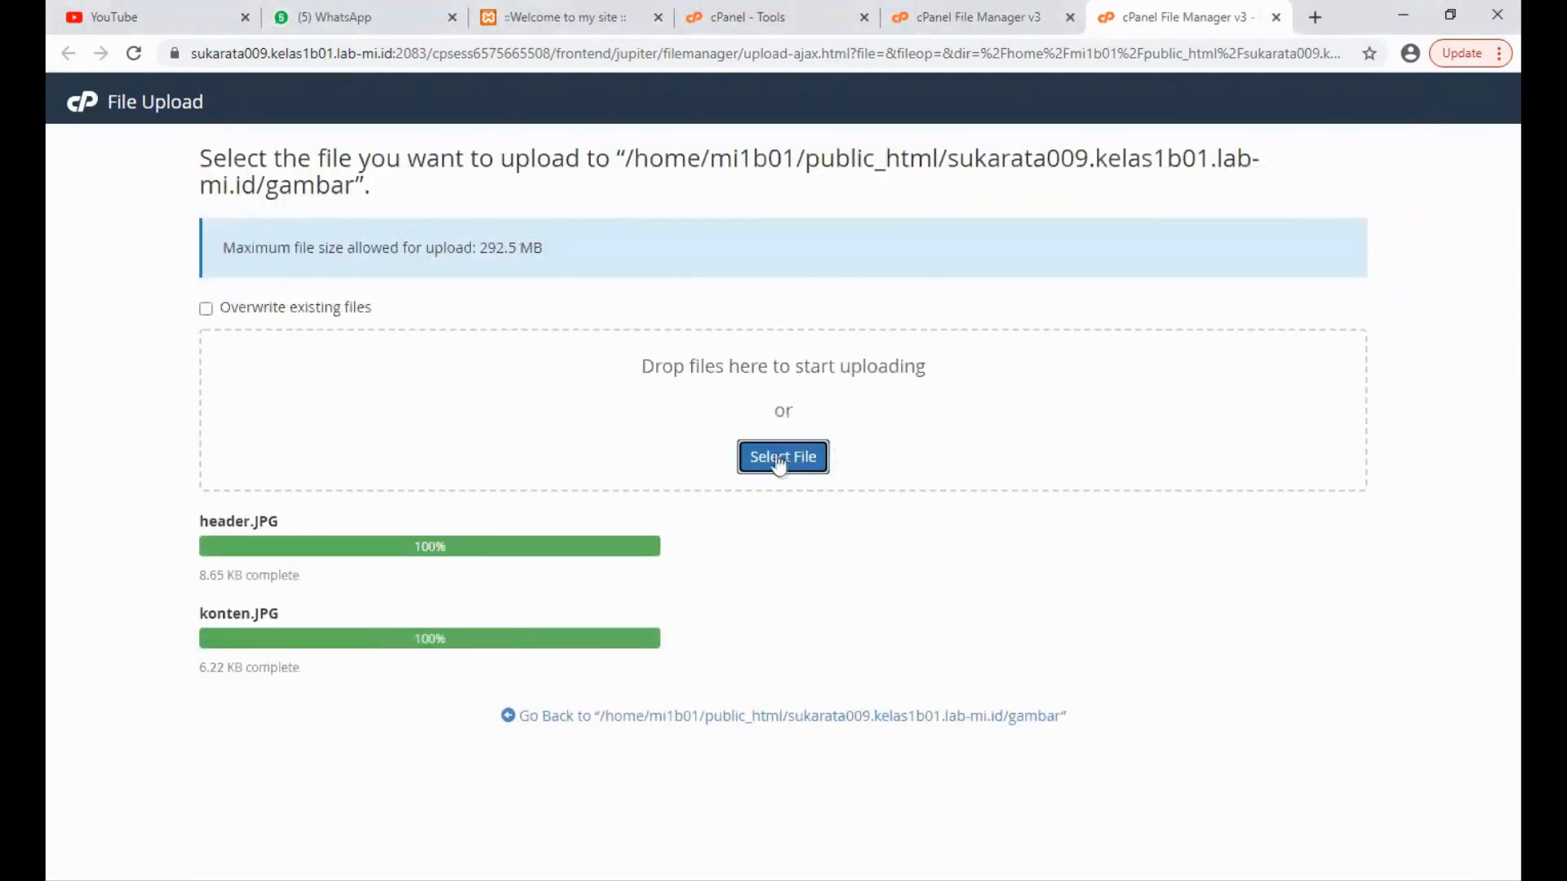
# Step: Upload logo_pnb_fix.JPG and sponsor.JPG from the same local folder to the site's gambar folder
pyautogui.click(778, 457)
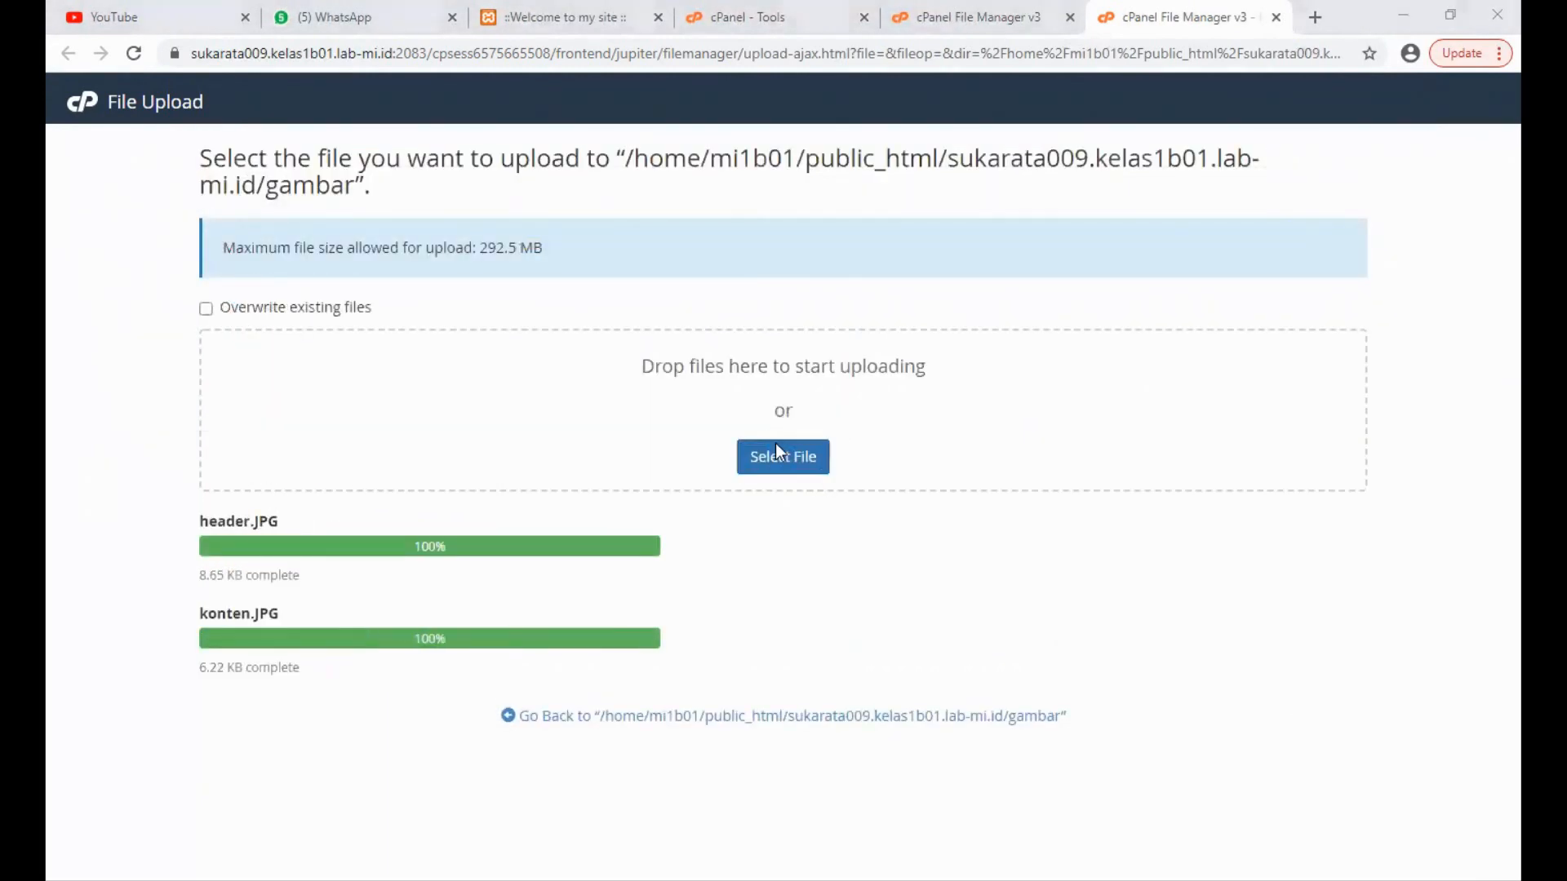
pyautogui.click(707, 258)
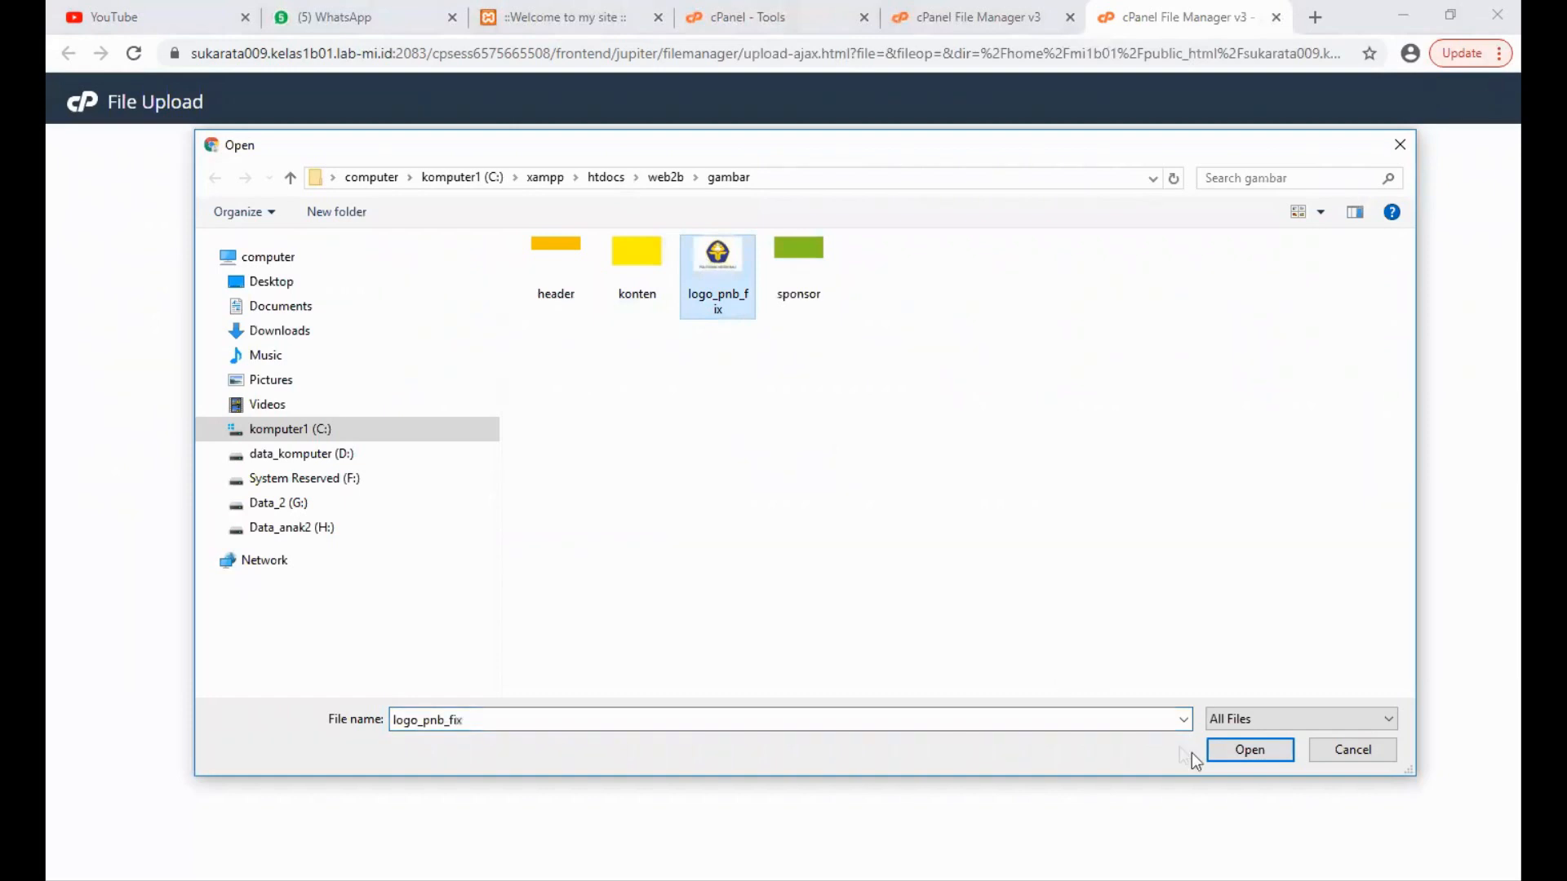
pyautogui.click(1250, 750)
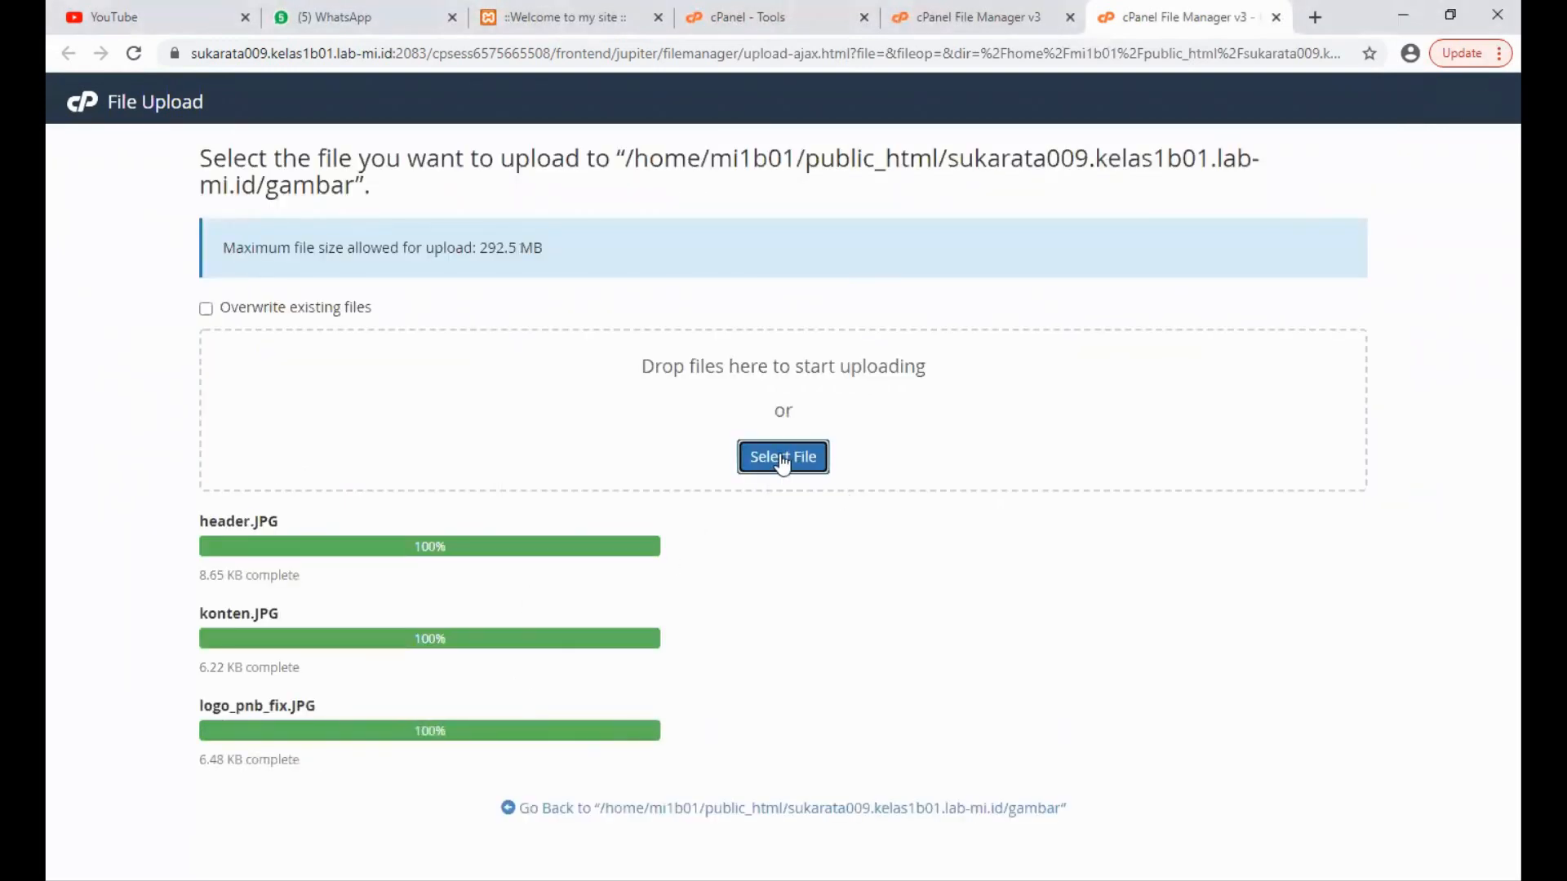
pyautogui.click(800, 265)
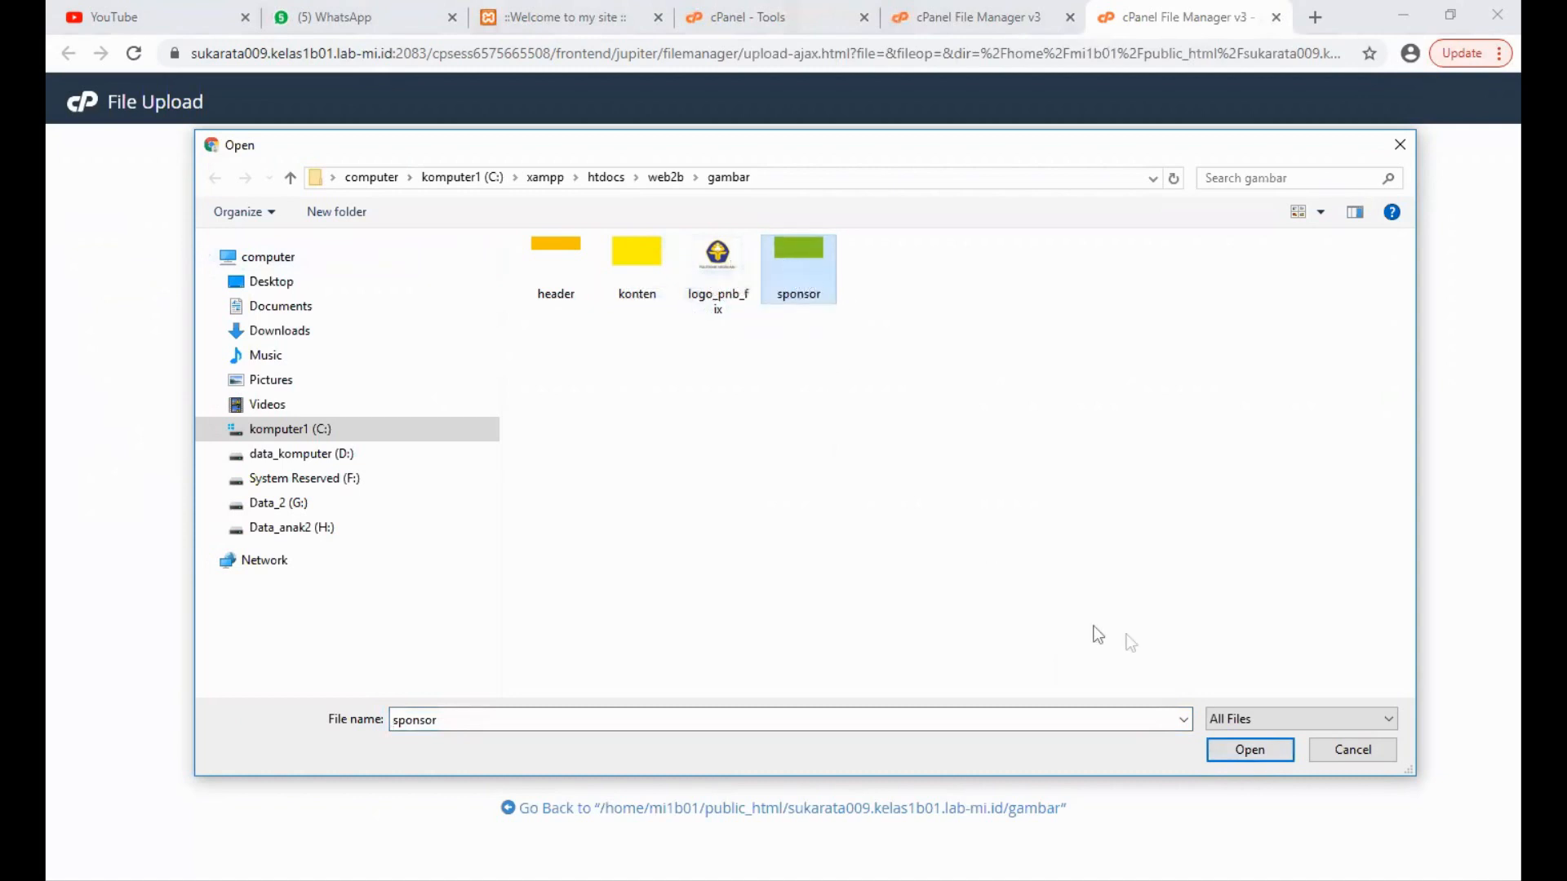
pyautogui.click(1239, 751)
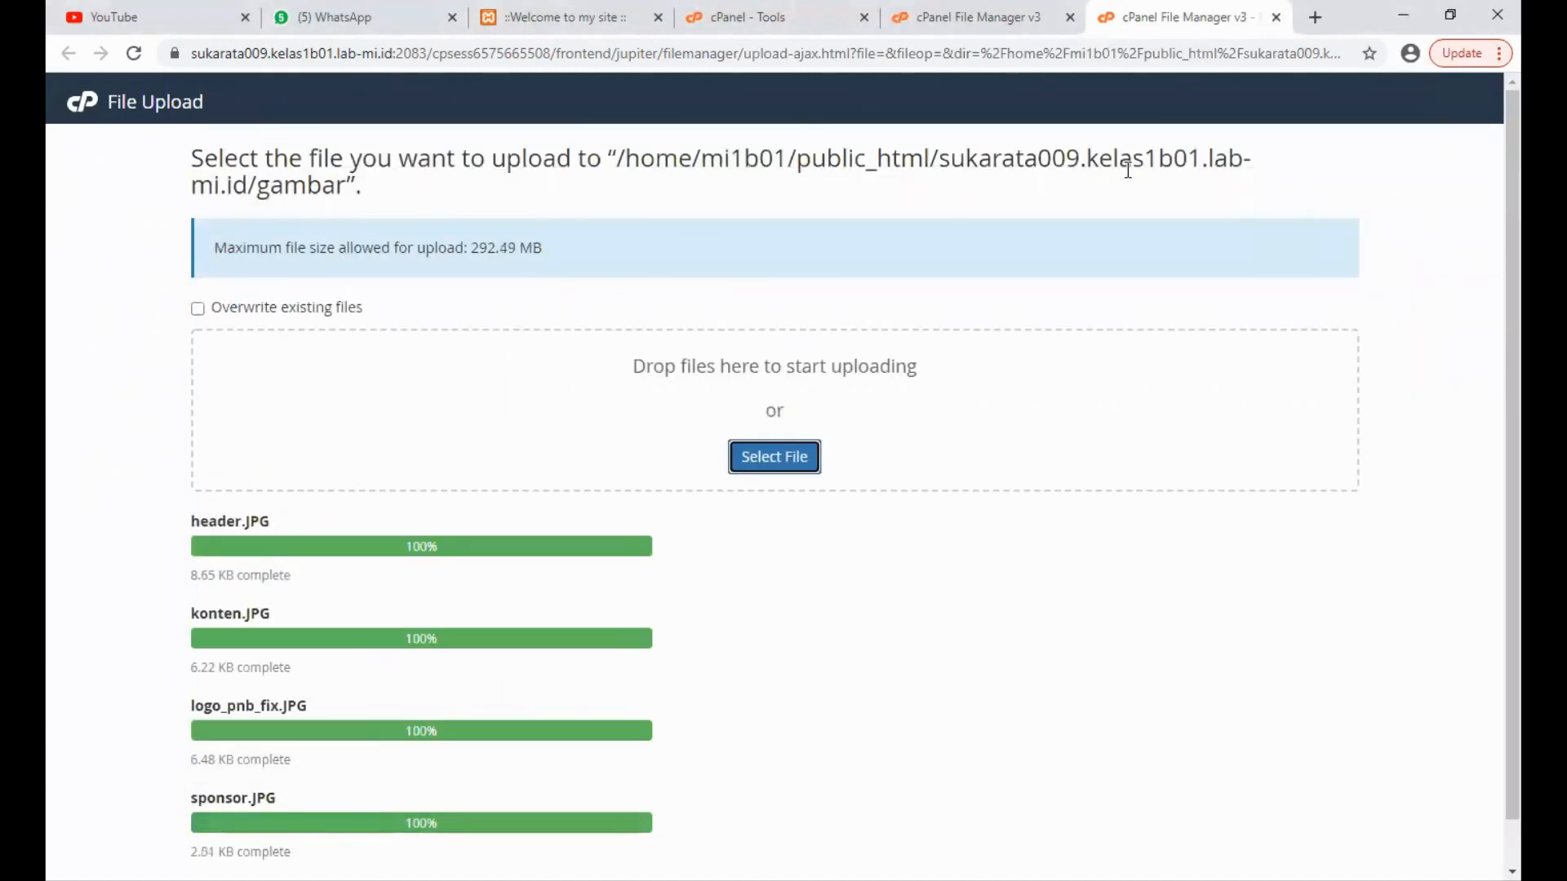
# Step: Load sukarata009.kelas1b01.lab-mi.id in a new browser tab and reload it to check the uploaded images
pyautogui.click(1317, 20)
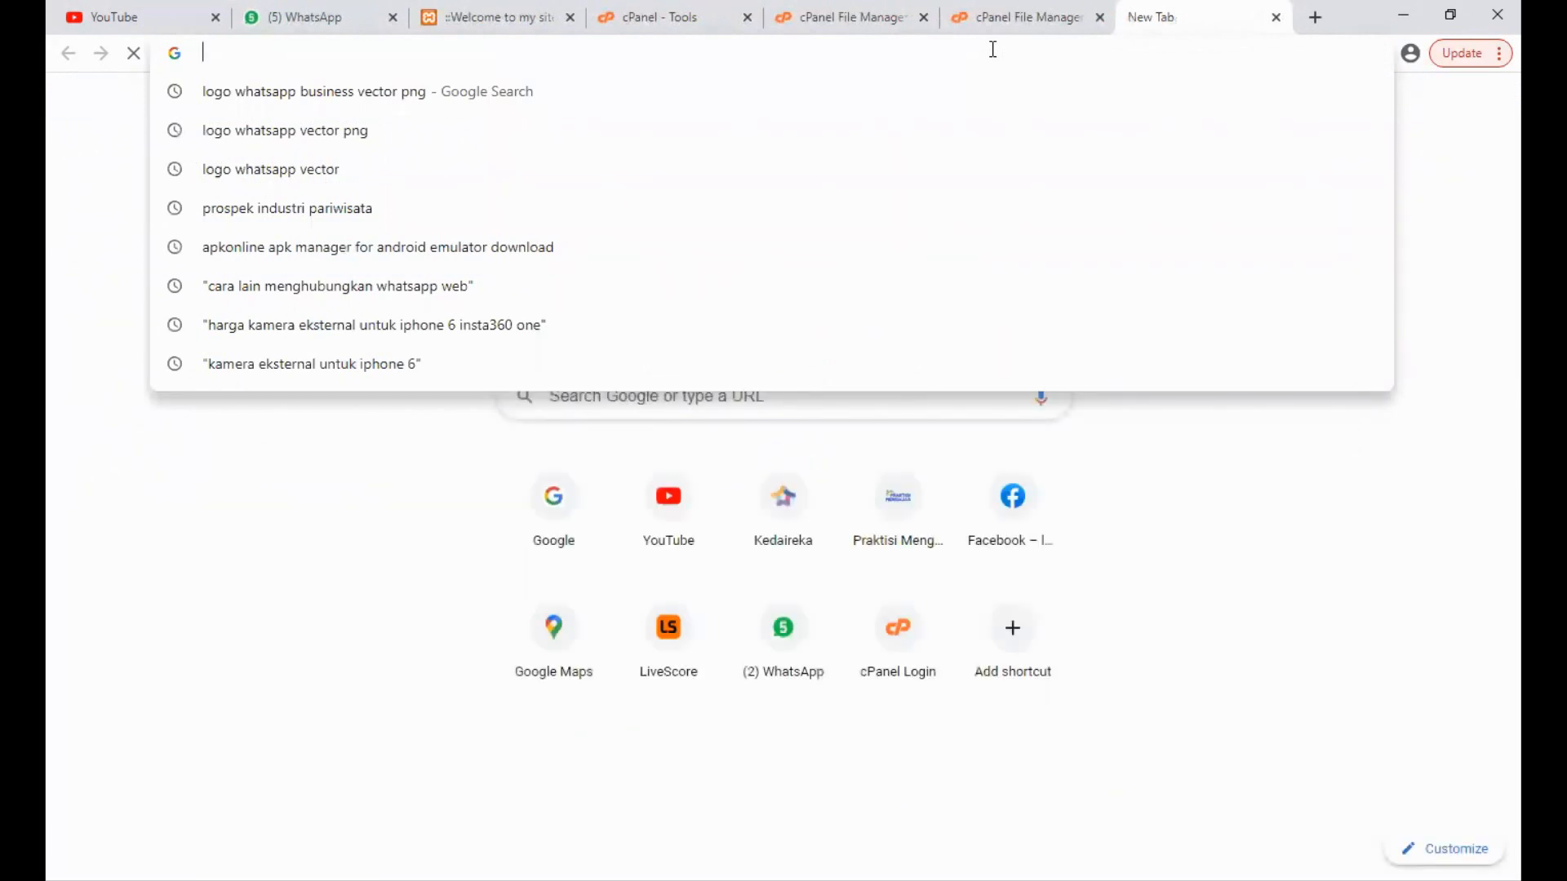
pyautogui.write('suk')
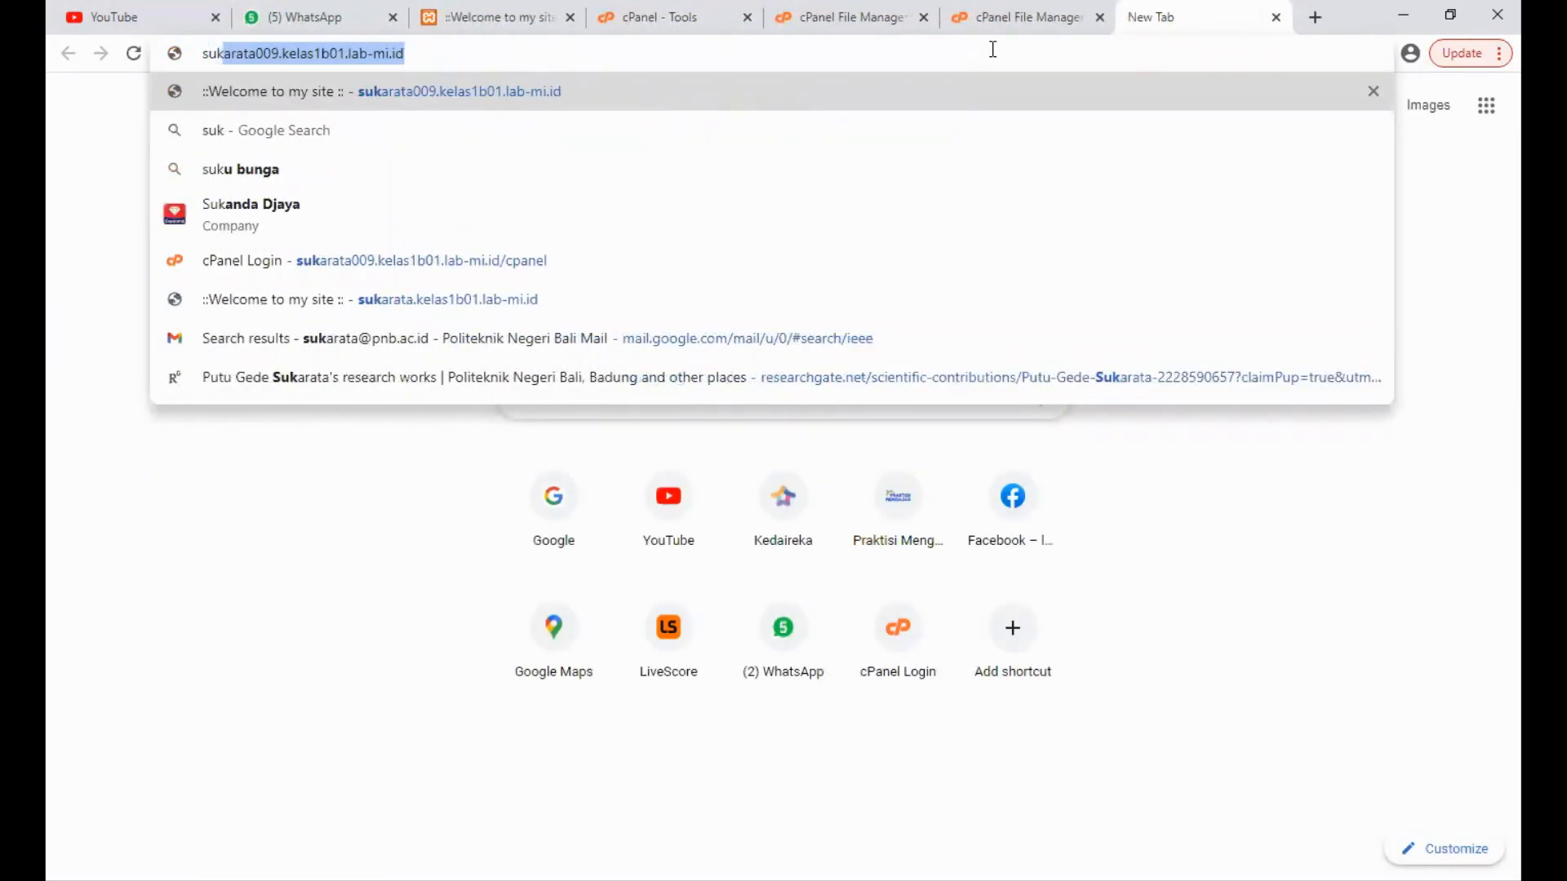
pyautogui.press('Return')
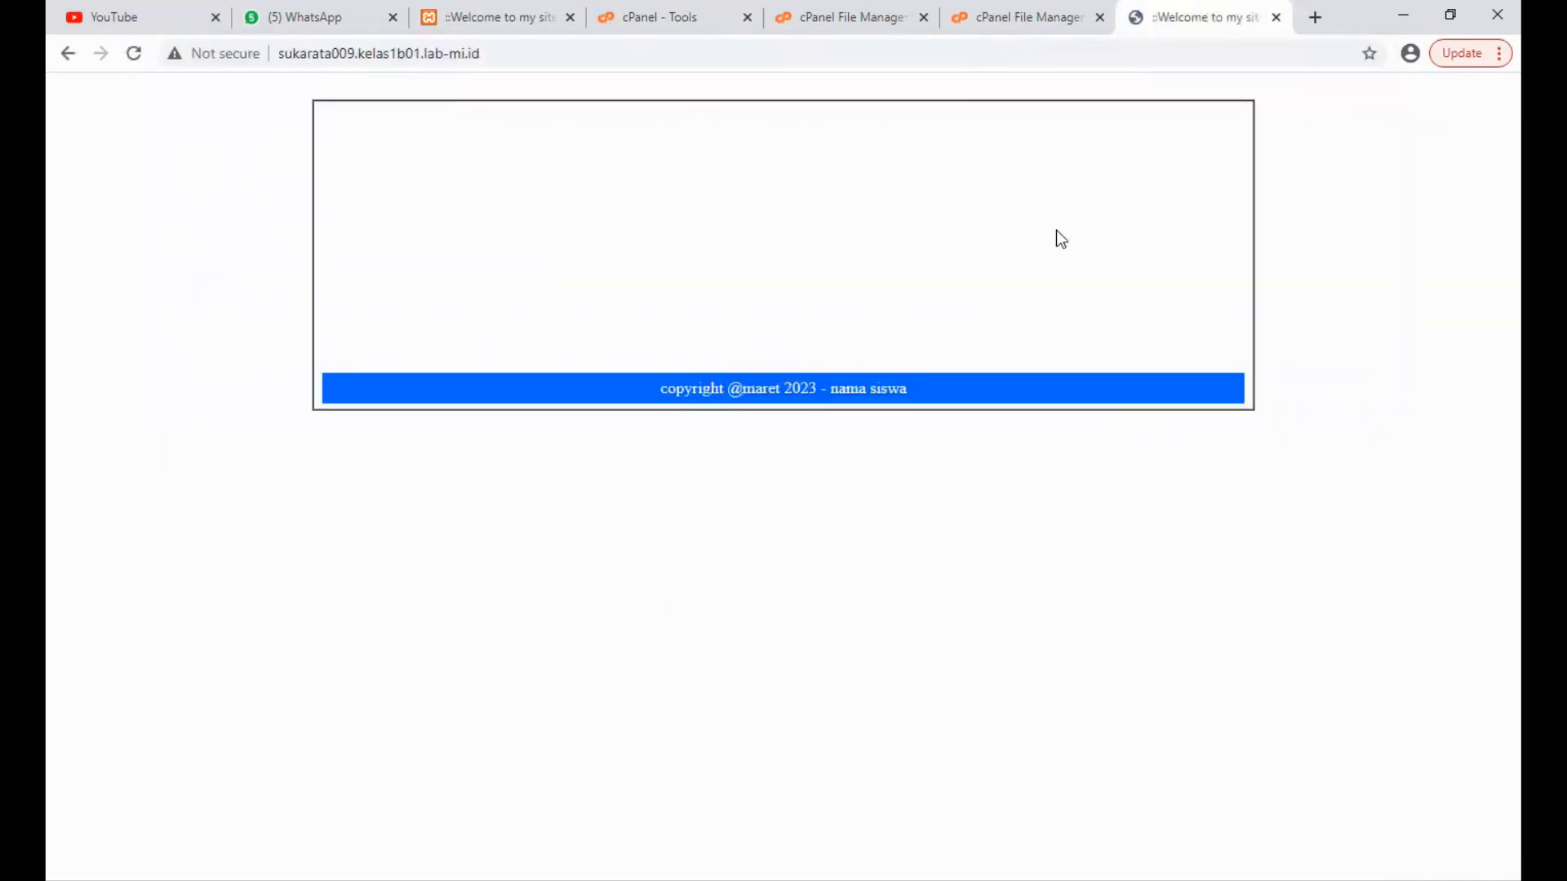
pyautogui.click(593, 56)
pyautogui.hotkey('ctrl', 'a')
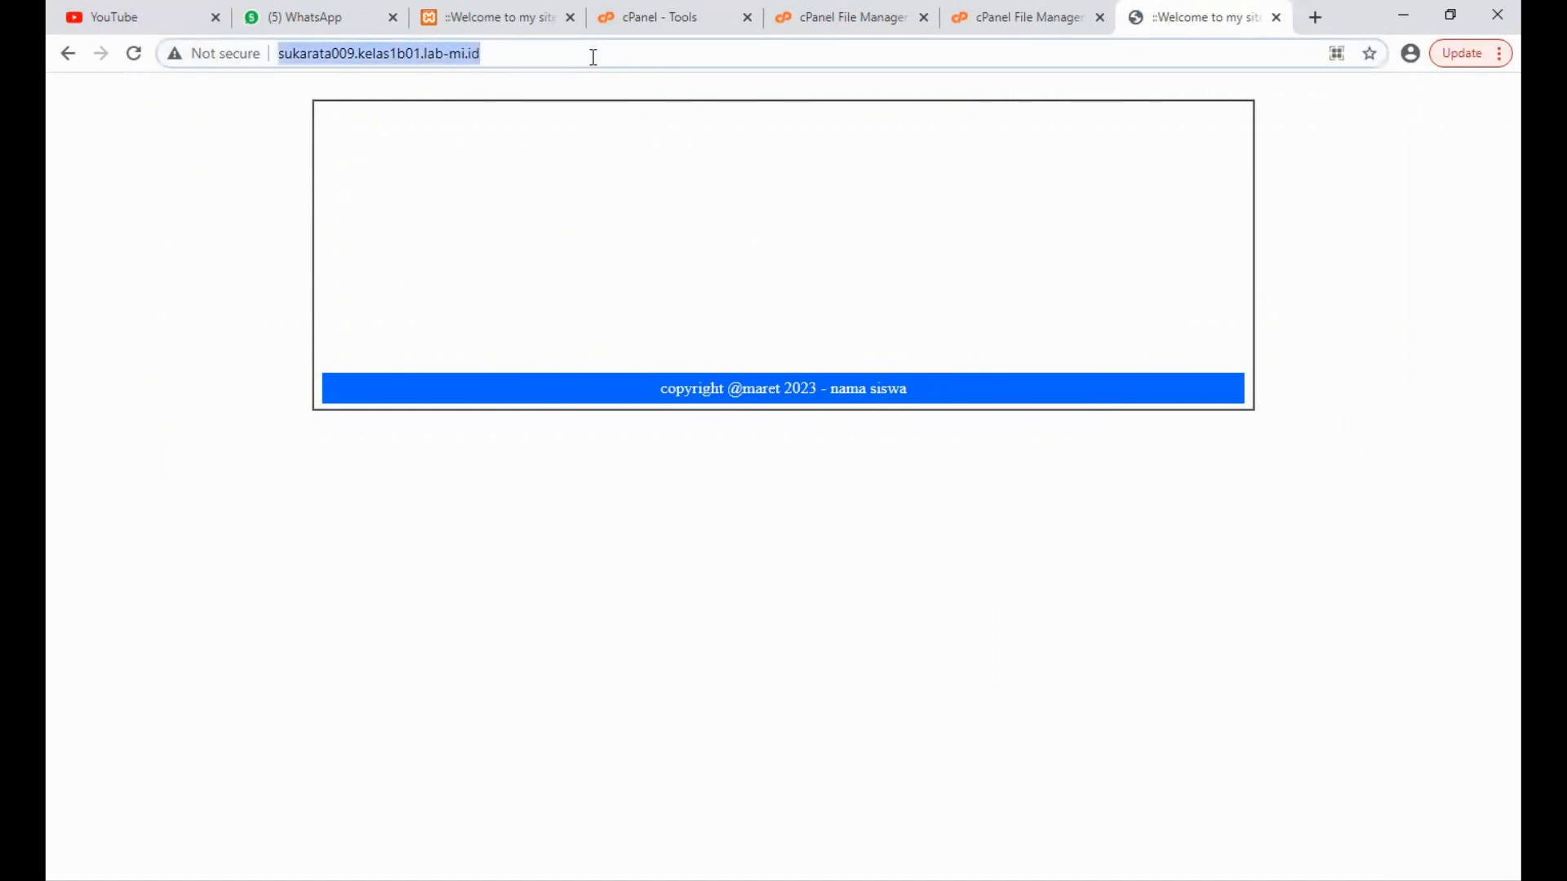
pyautogui.press('Return')
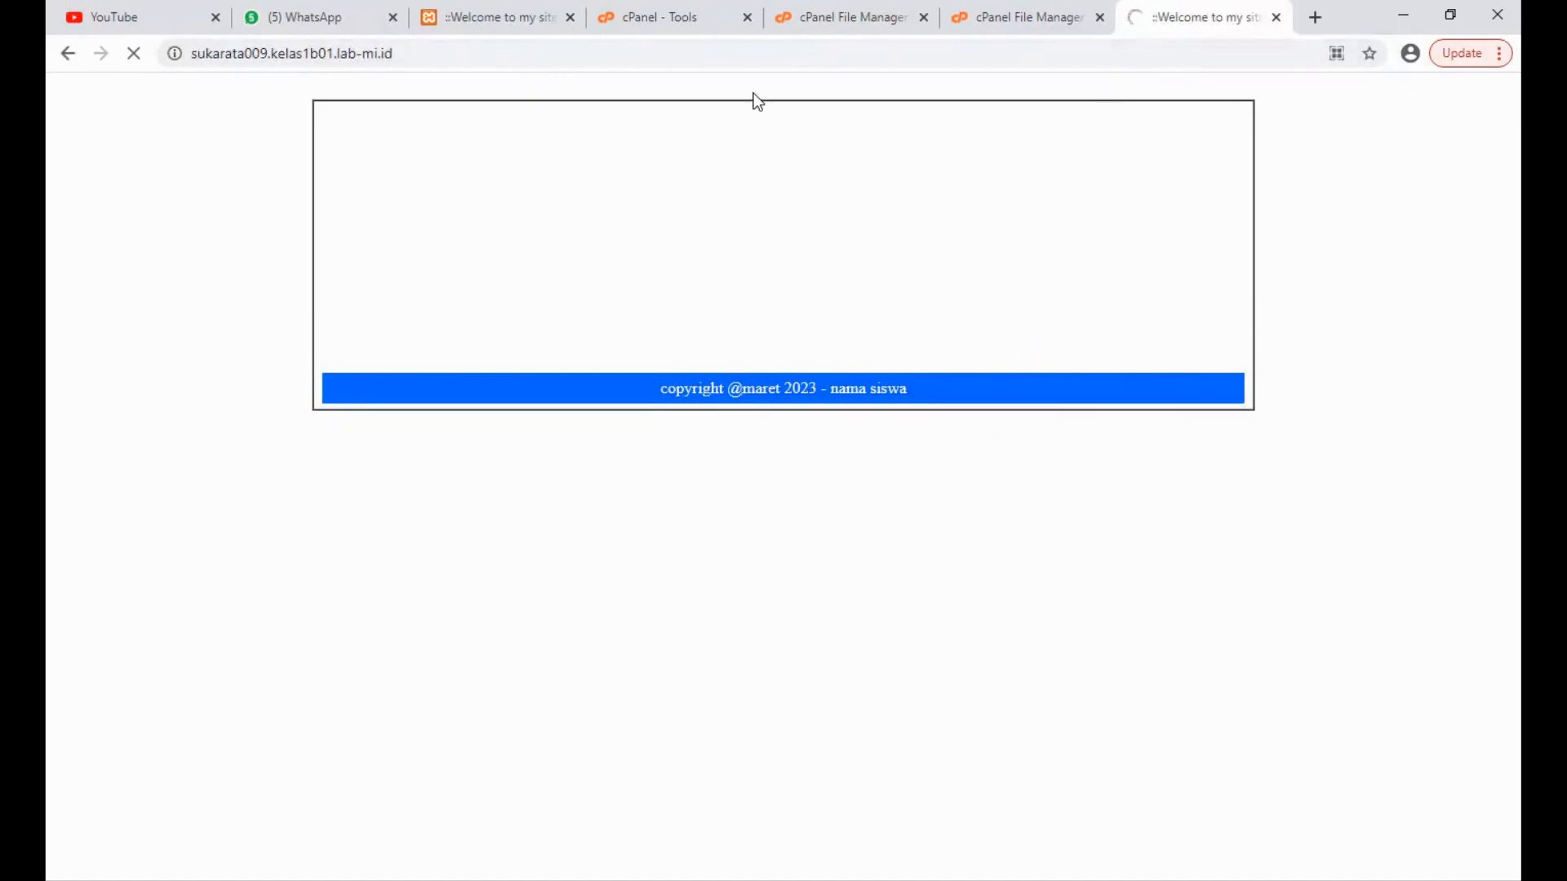
# Step: Close the file upload page, refresh the gambar folder's listing in the File Manager, and close the website preview
pyautogui.click(1002, 29)
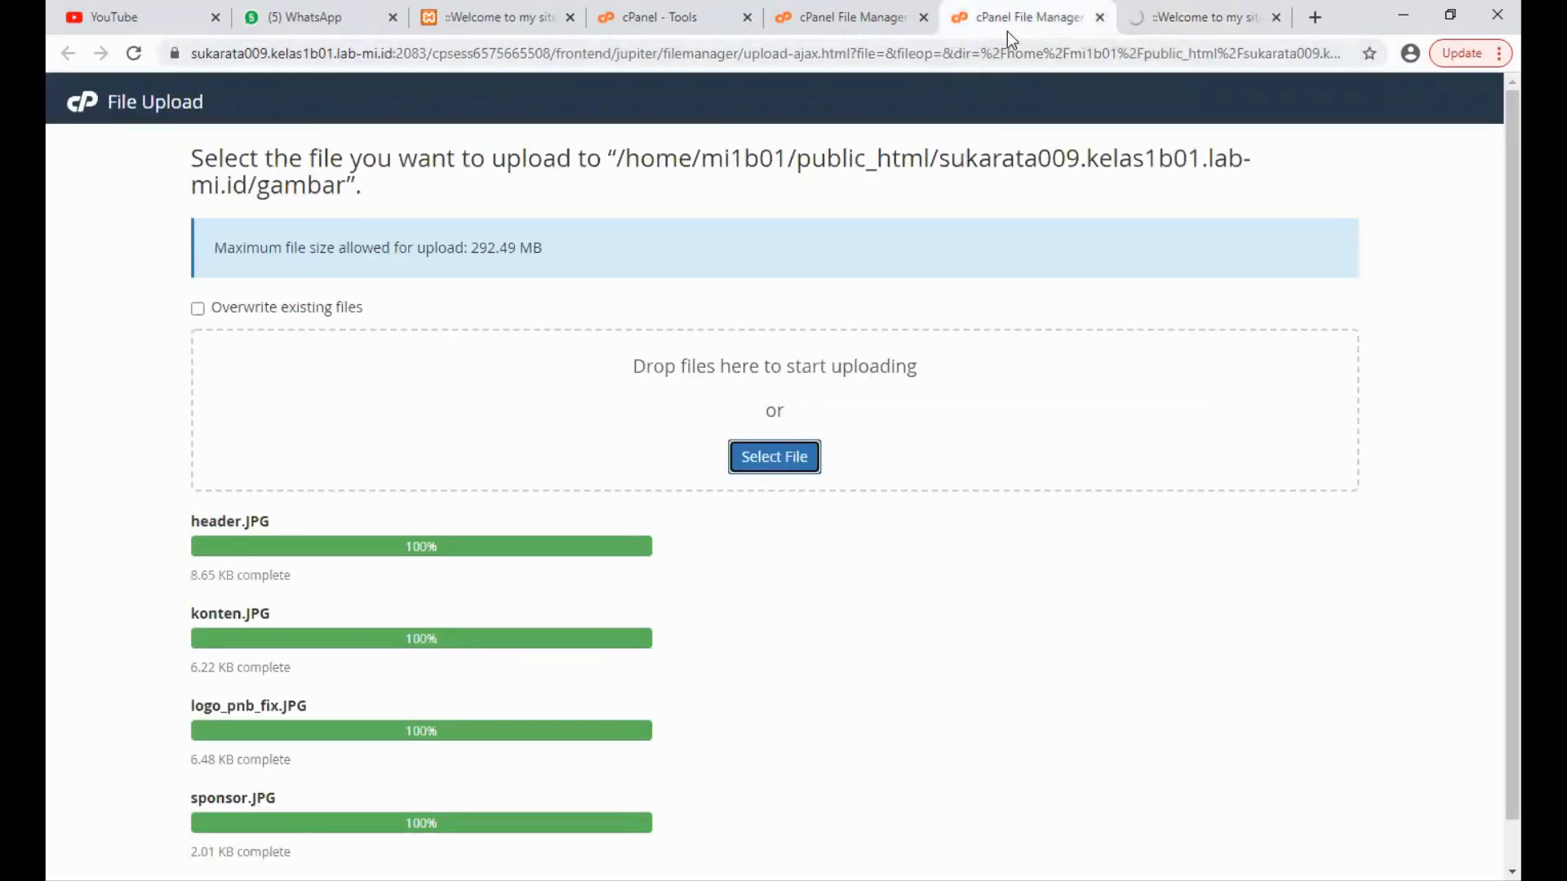
pyautogui.middleClick(1007, 31)
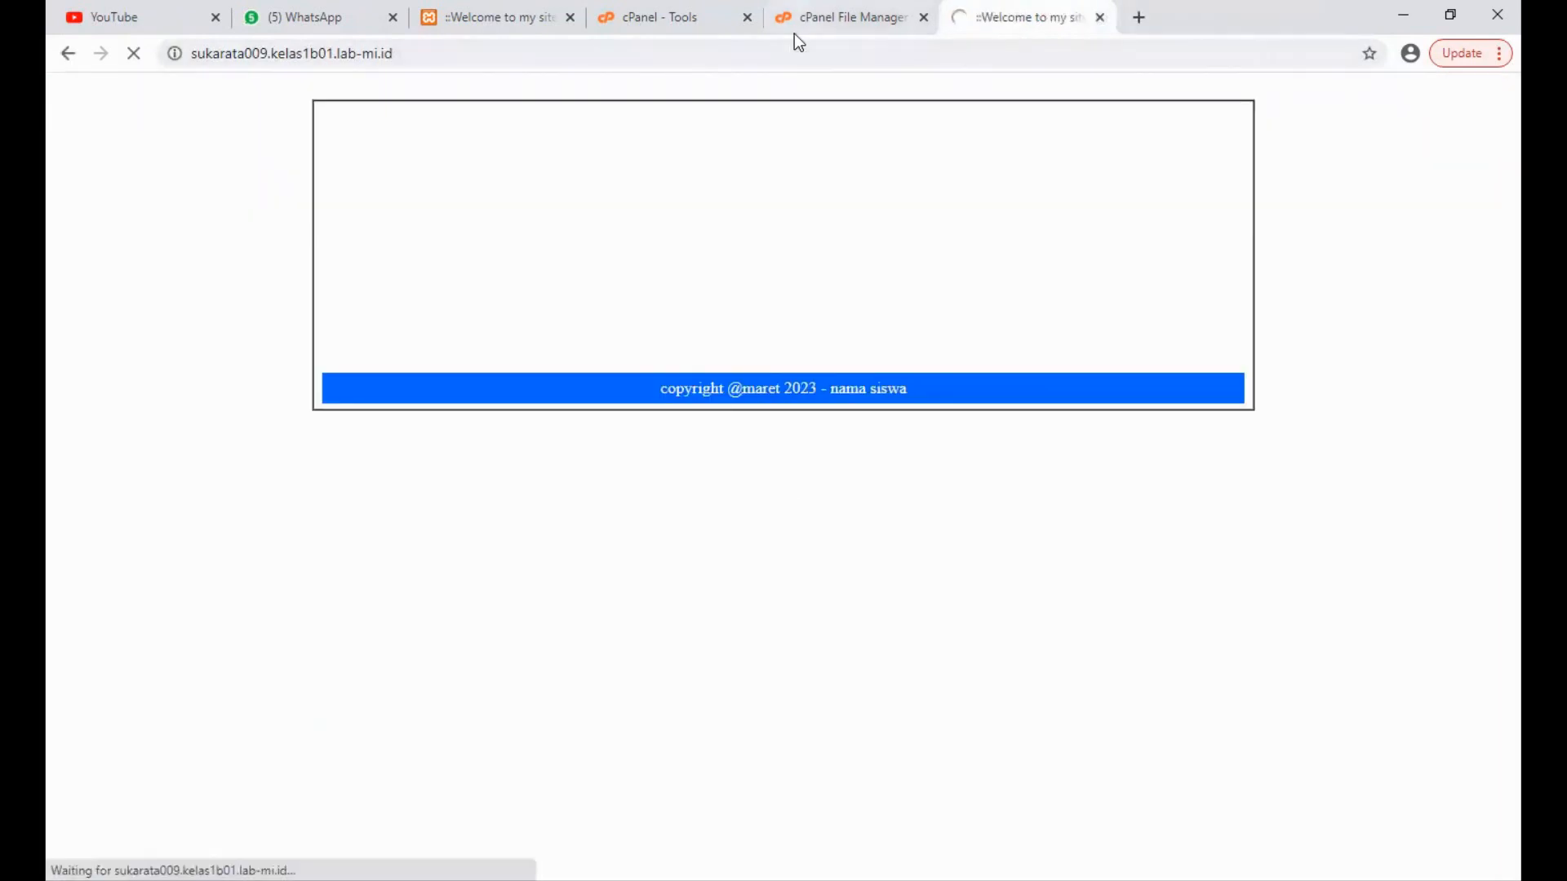
pyautogui.click(795, 32)
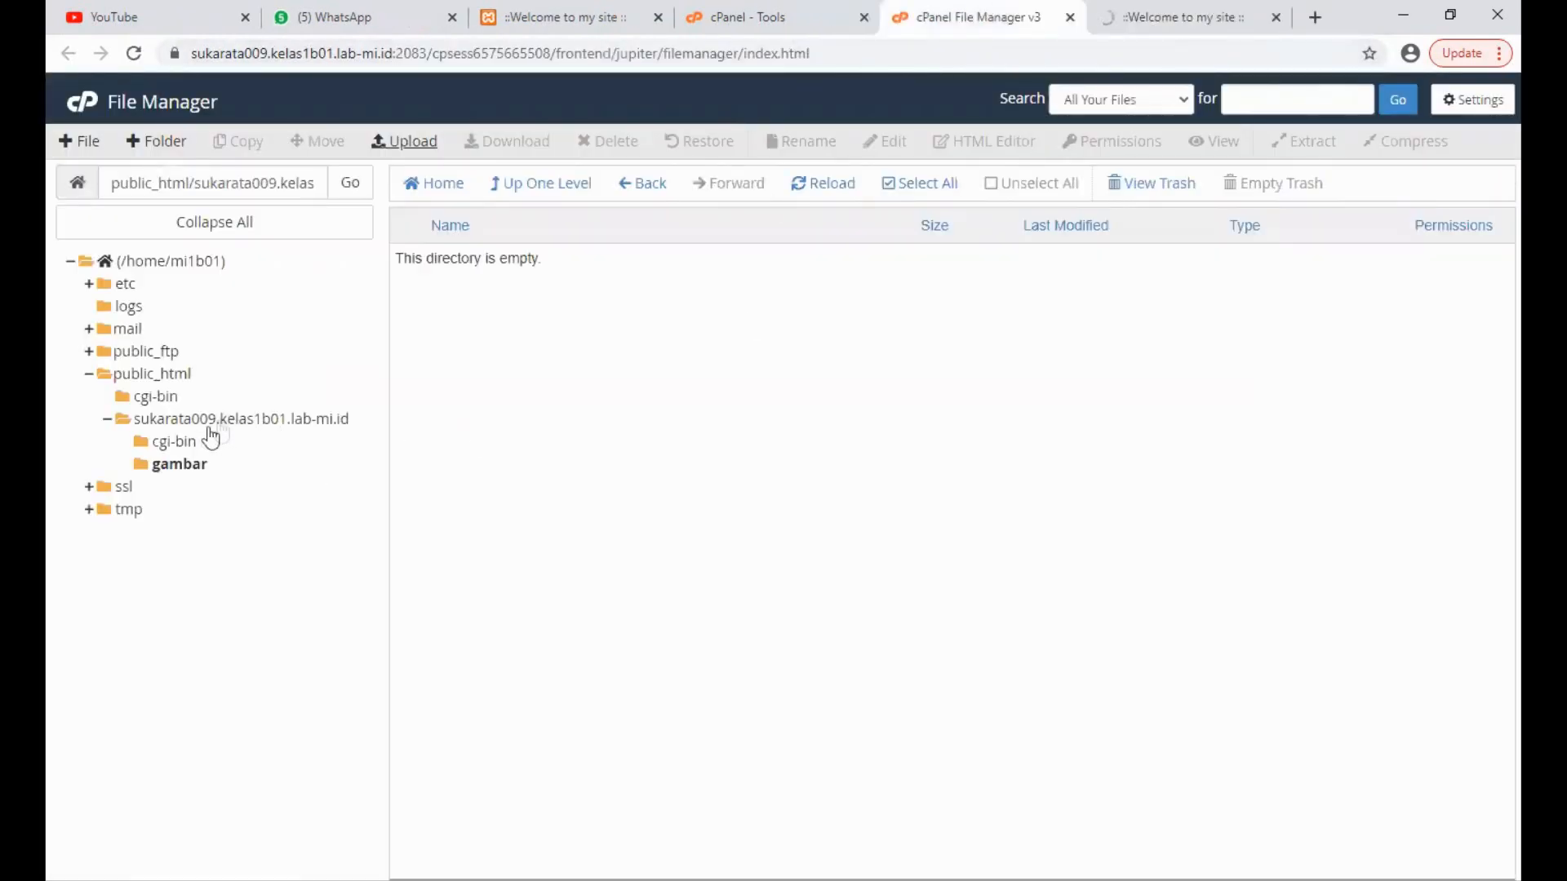
pyautogui.click(186, 442)
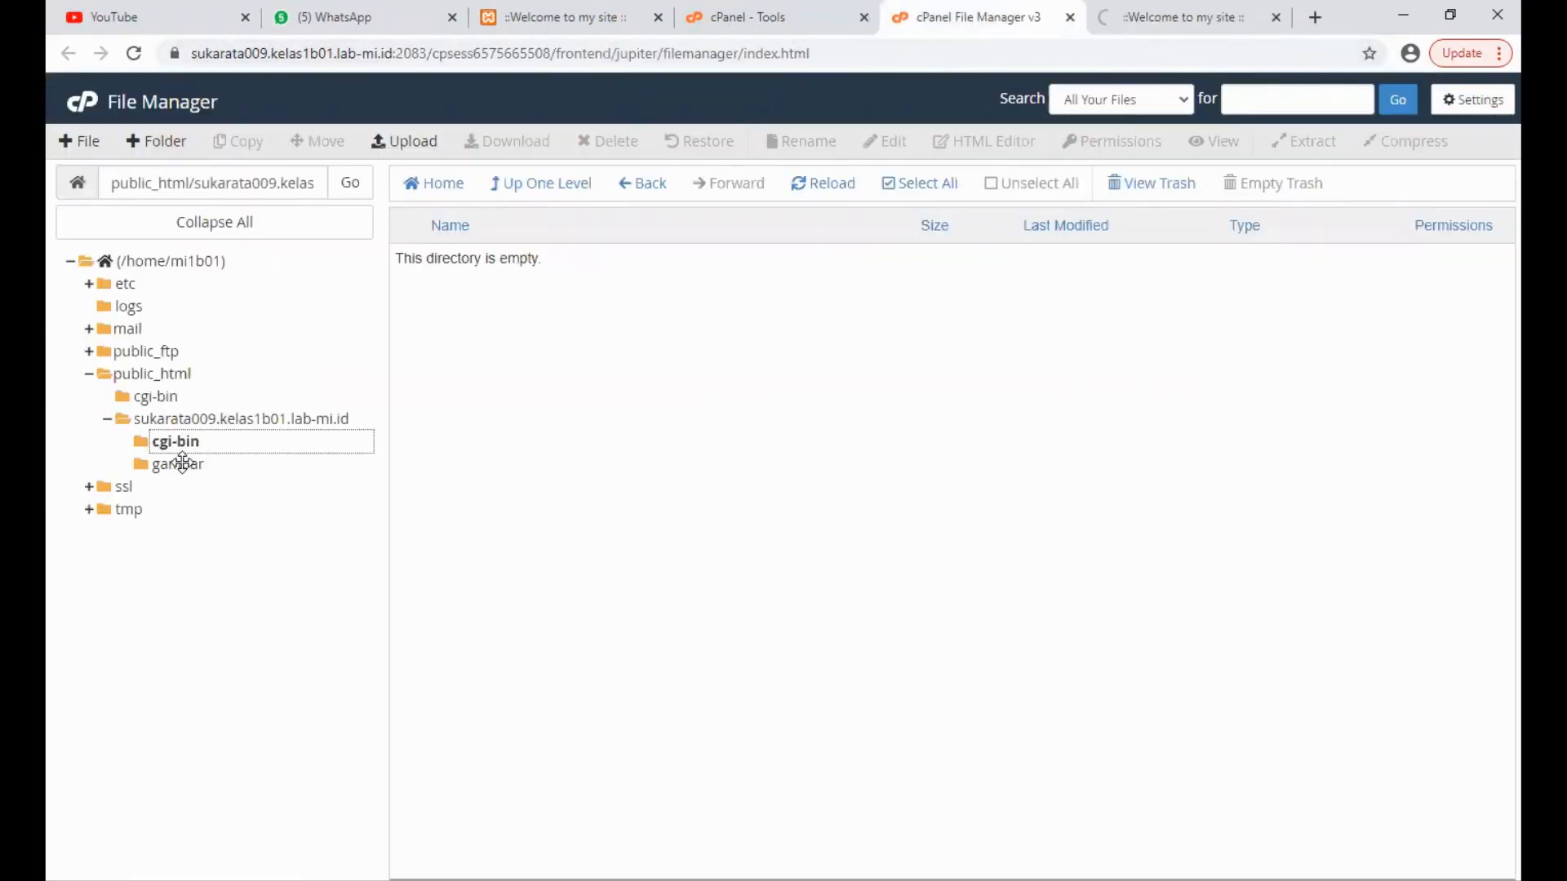
pyautogui.click(179, 463)
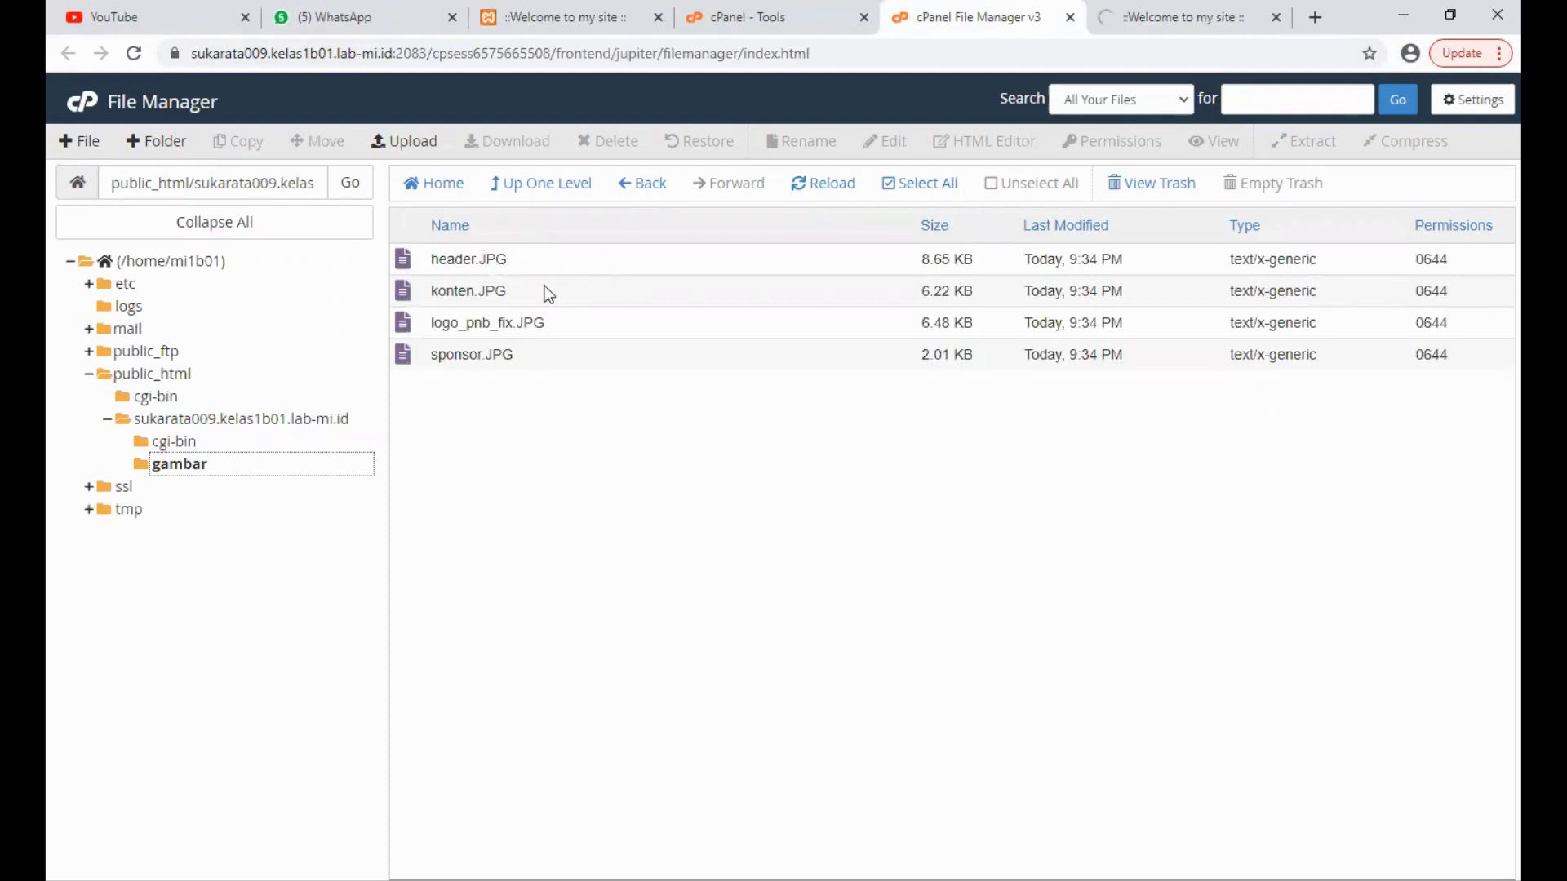
pyautogui.click(1192, 30)
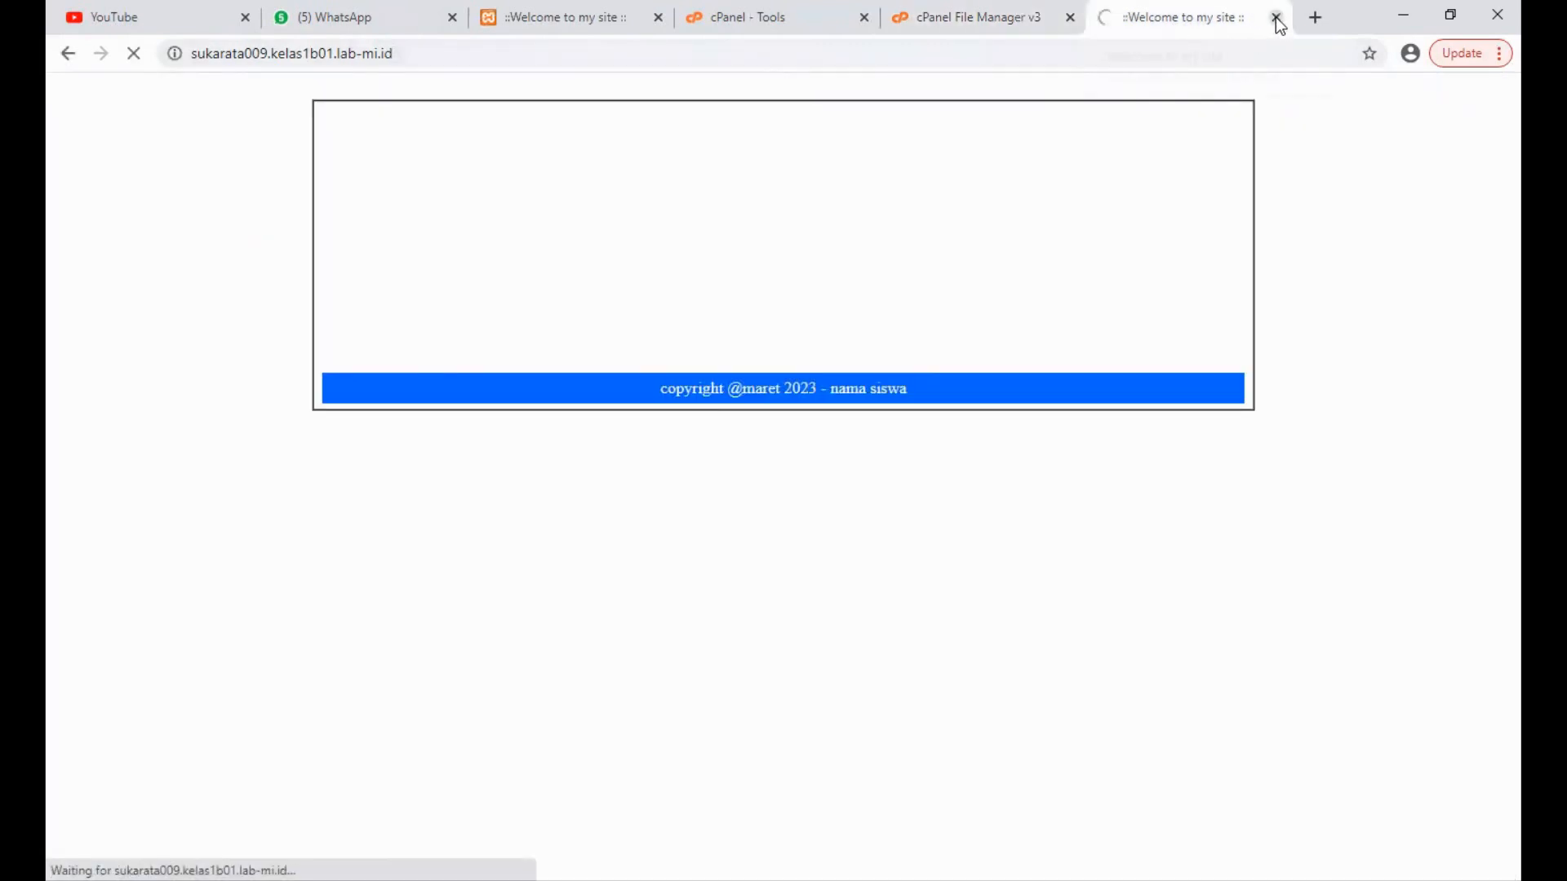
pyautogui.hotkey('ctrl', 'w')
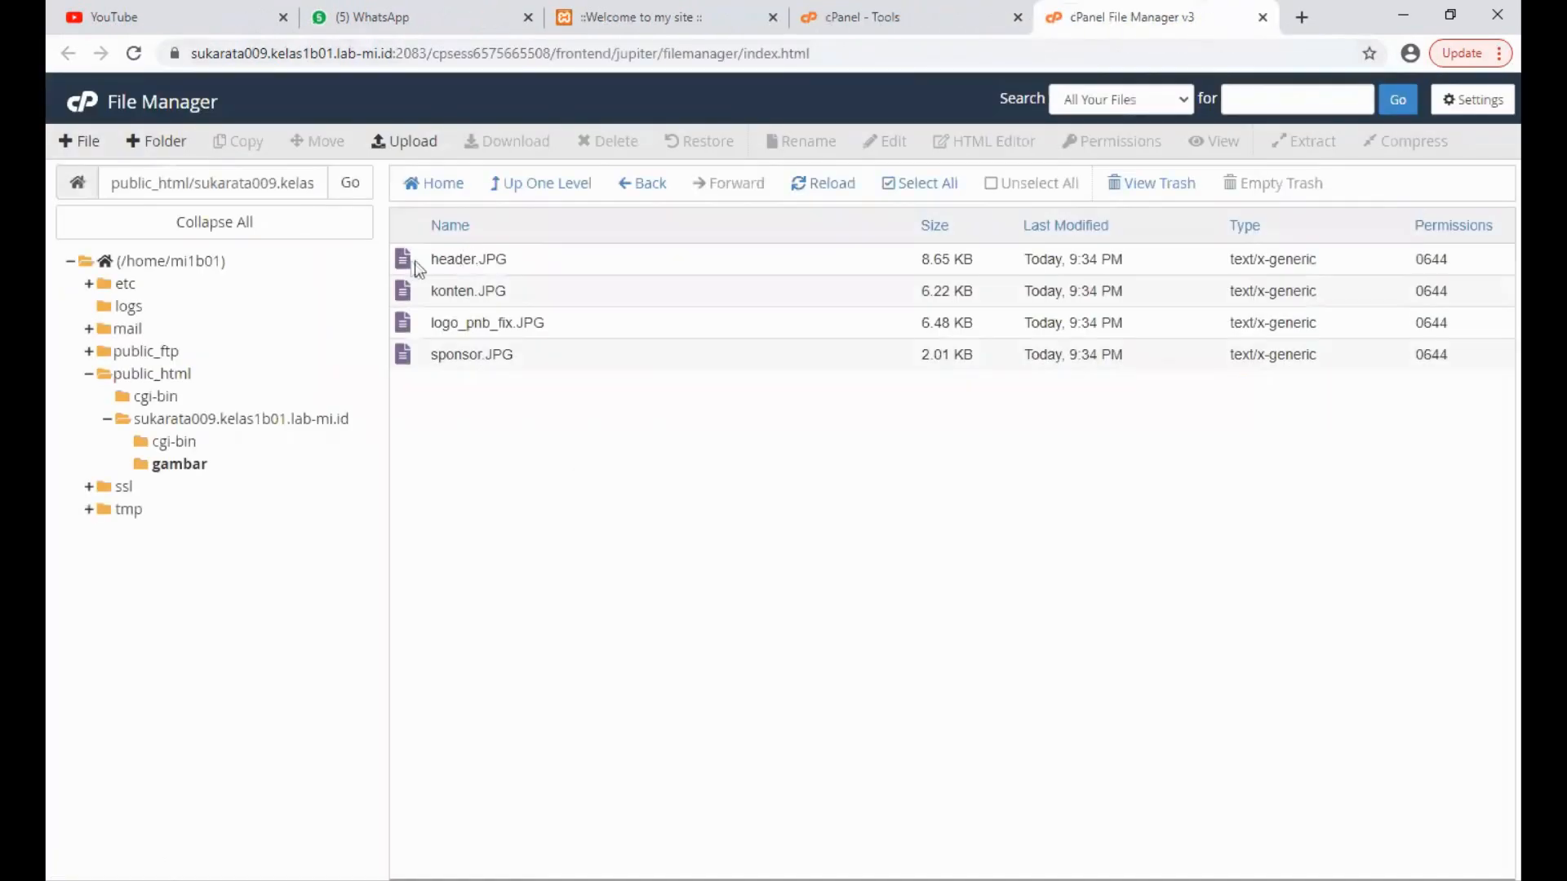
# Step: Rename header.JPG in the gambar folder to header.jpg
pyautogui.click(405, 261)
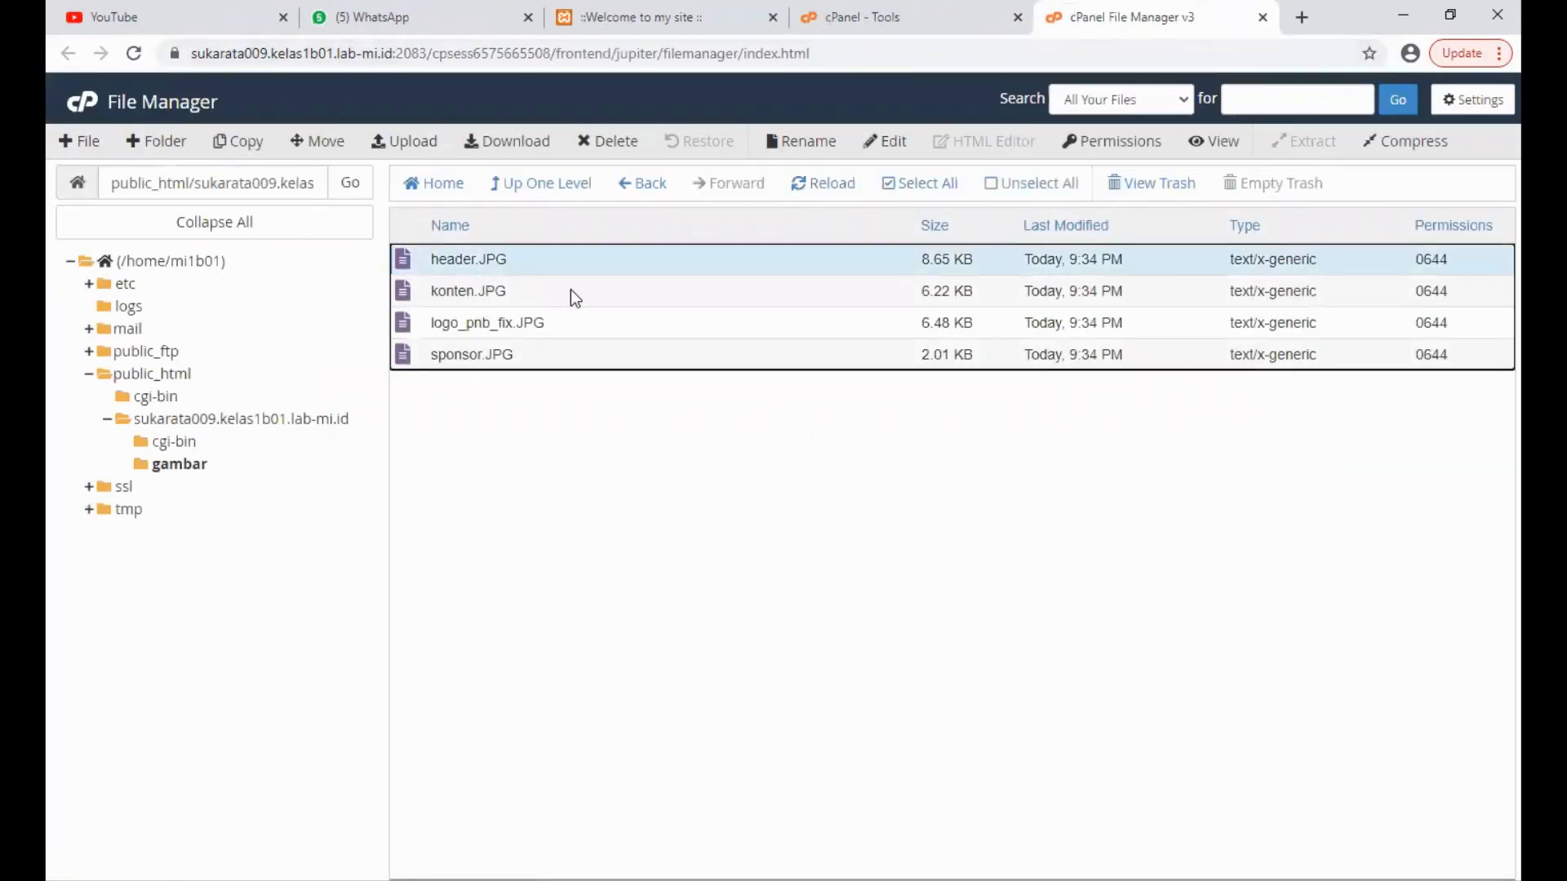
pyautogui.rightClick(501, 257)
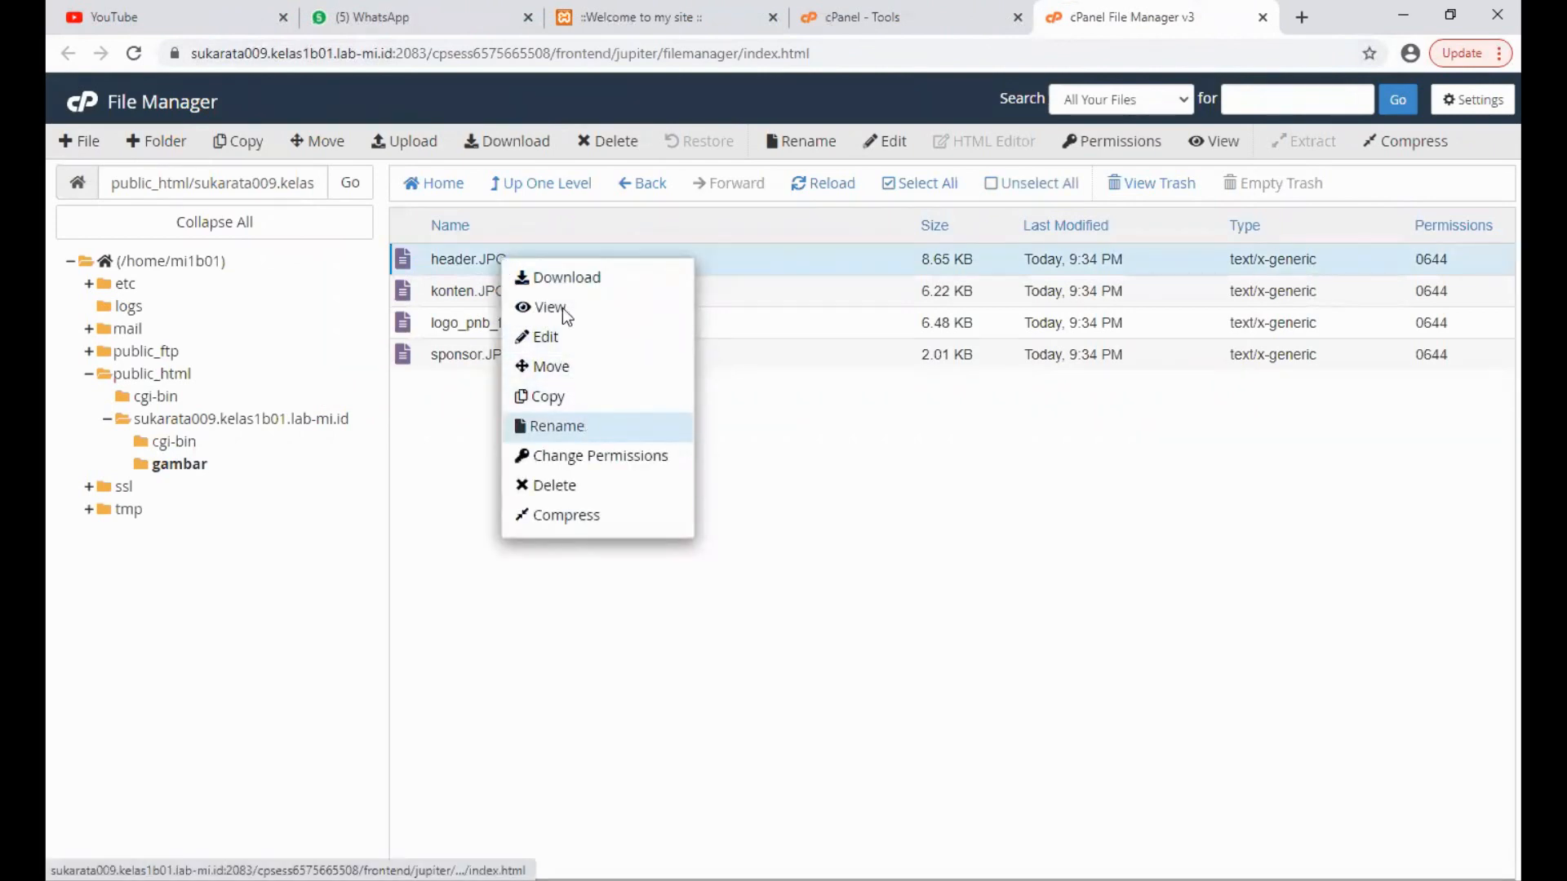
pyautogui.click(587, 425)
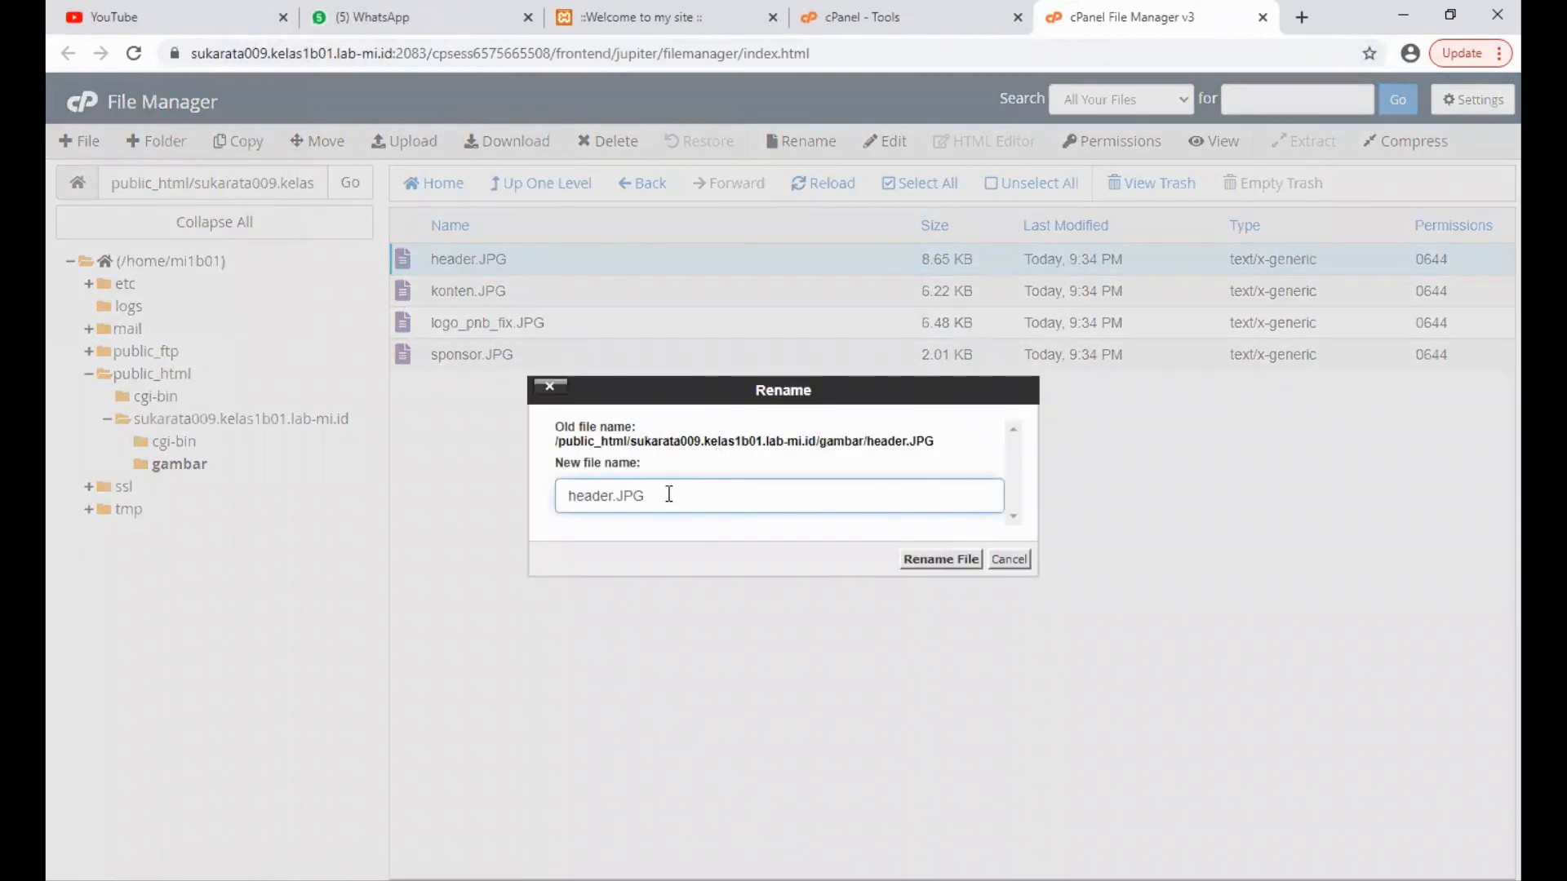
pyautogui.press('BackSpace')
pyautogui.press('BackSpace')
pyautogui.press('BackSpace')
pyautogui.write('jpg')
pyautogui.click(939, 560)
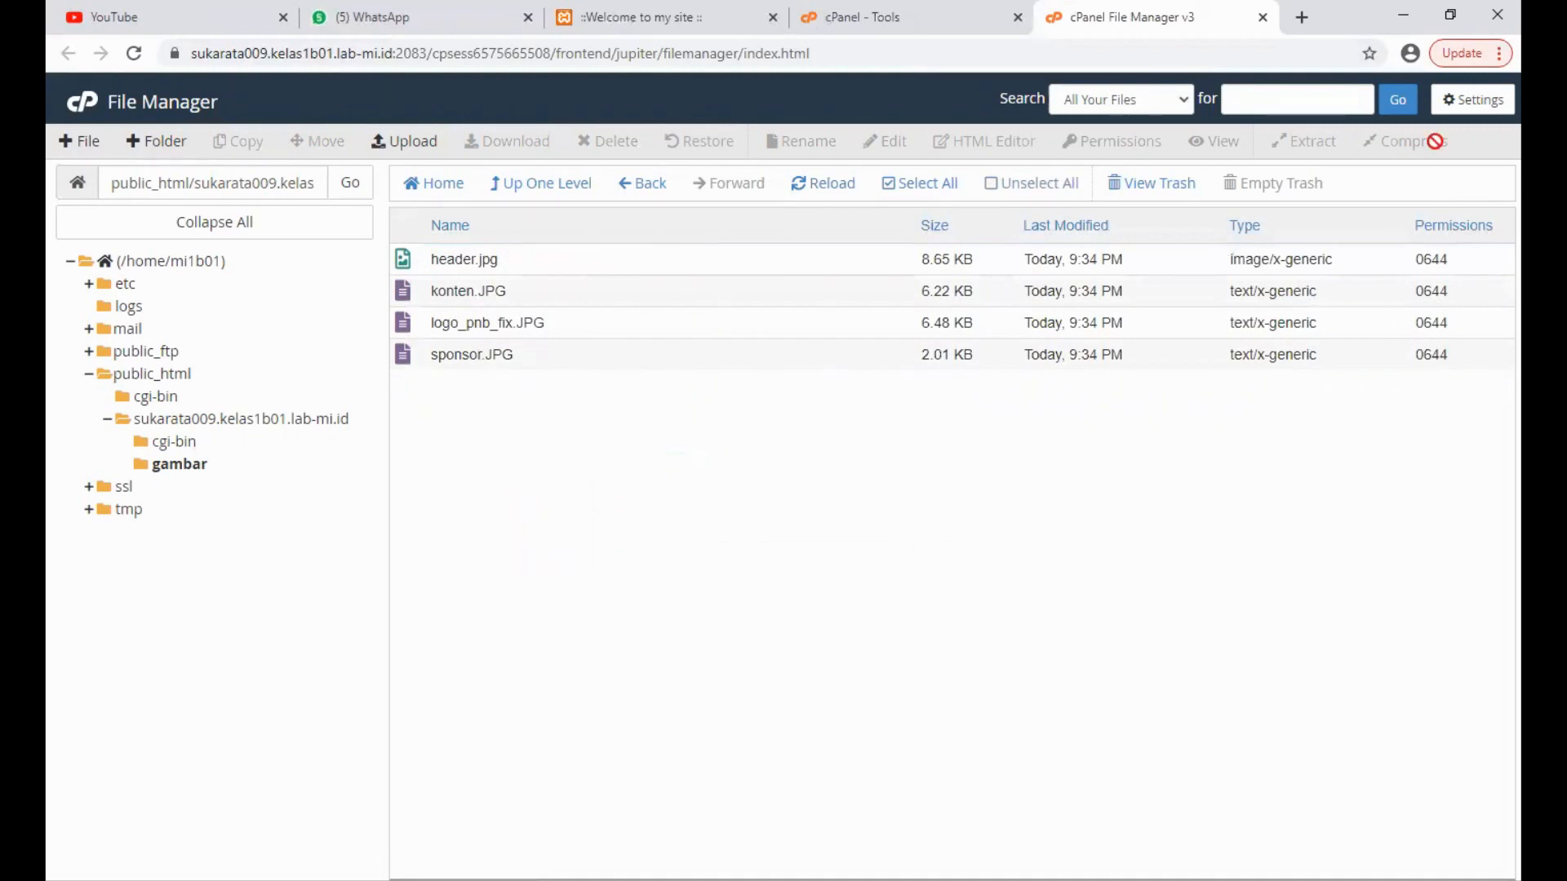
# Step: Open sukarata009.kelas1b01.lab-mi.id in a new browser tab and reload it to check the header image after the rename
pyautogui.click(1301, 17)
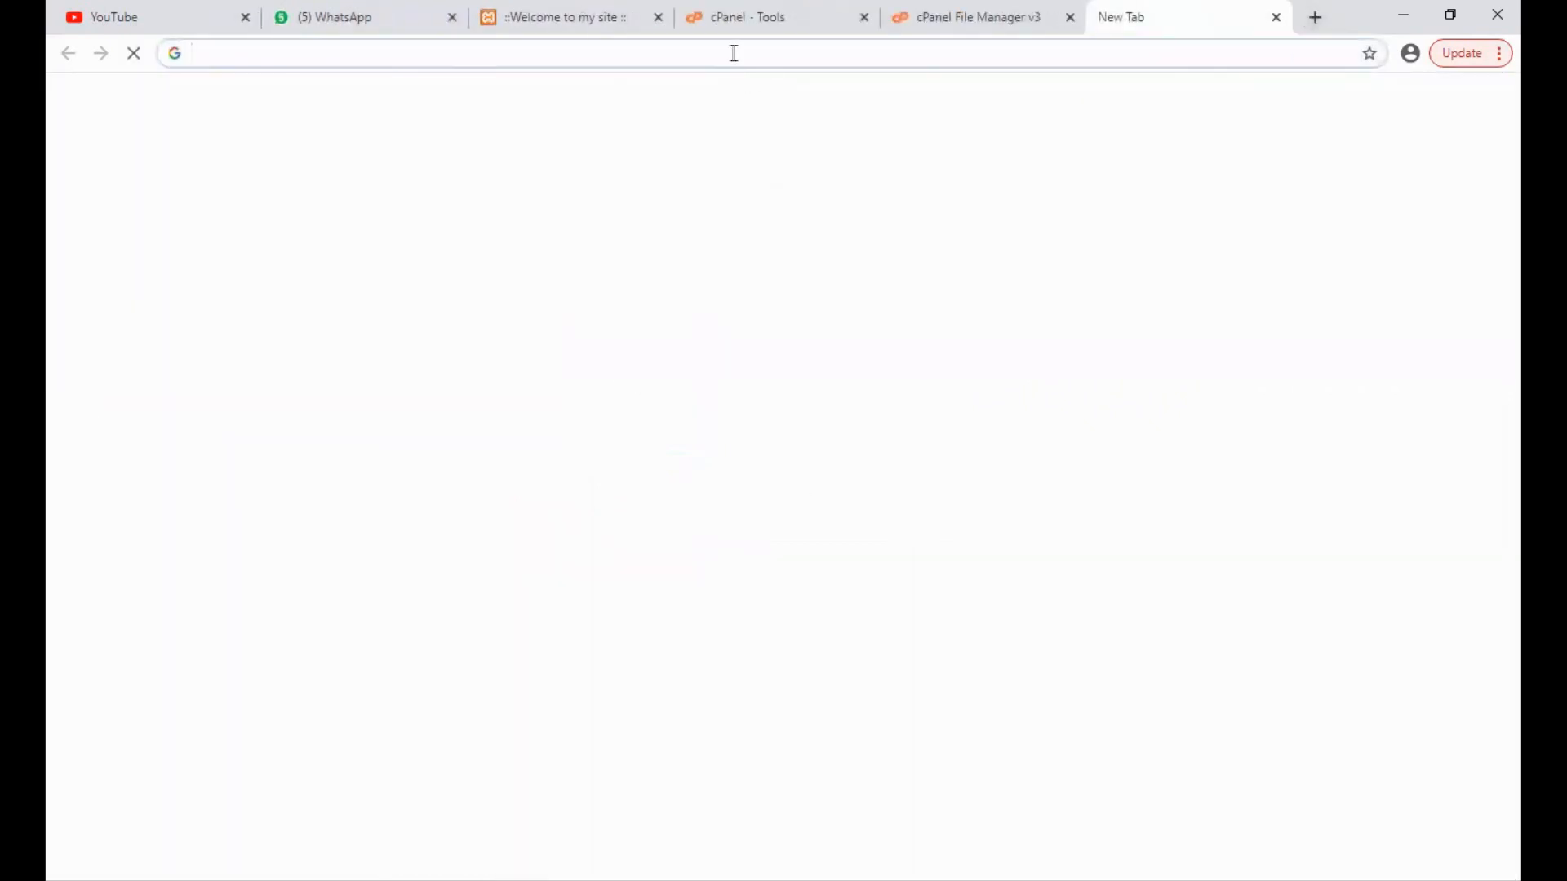
pyautogui.click(735, 53)
pyautogui.write('sukarata009.kelas1b01.lab-mi.id')
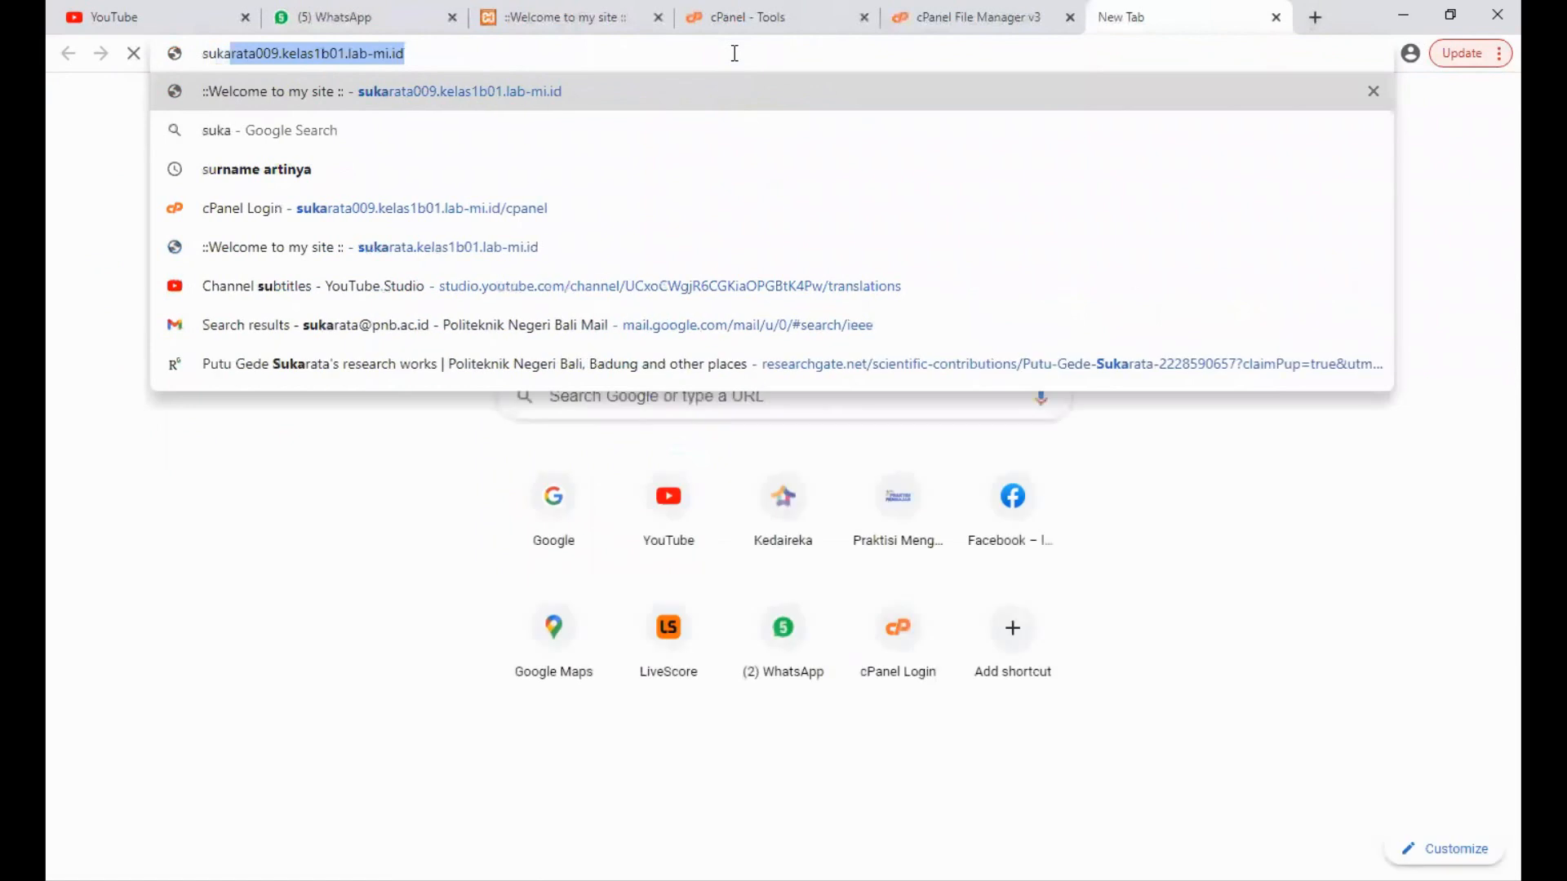
pyautogui.press('Return')
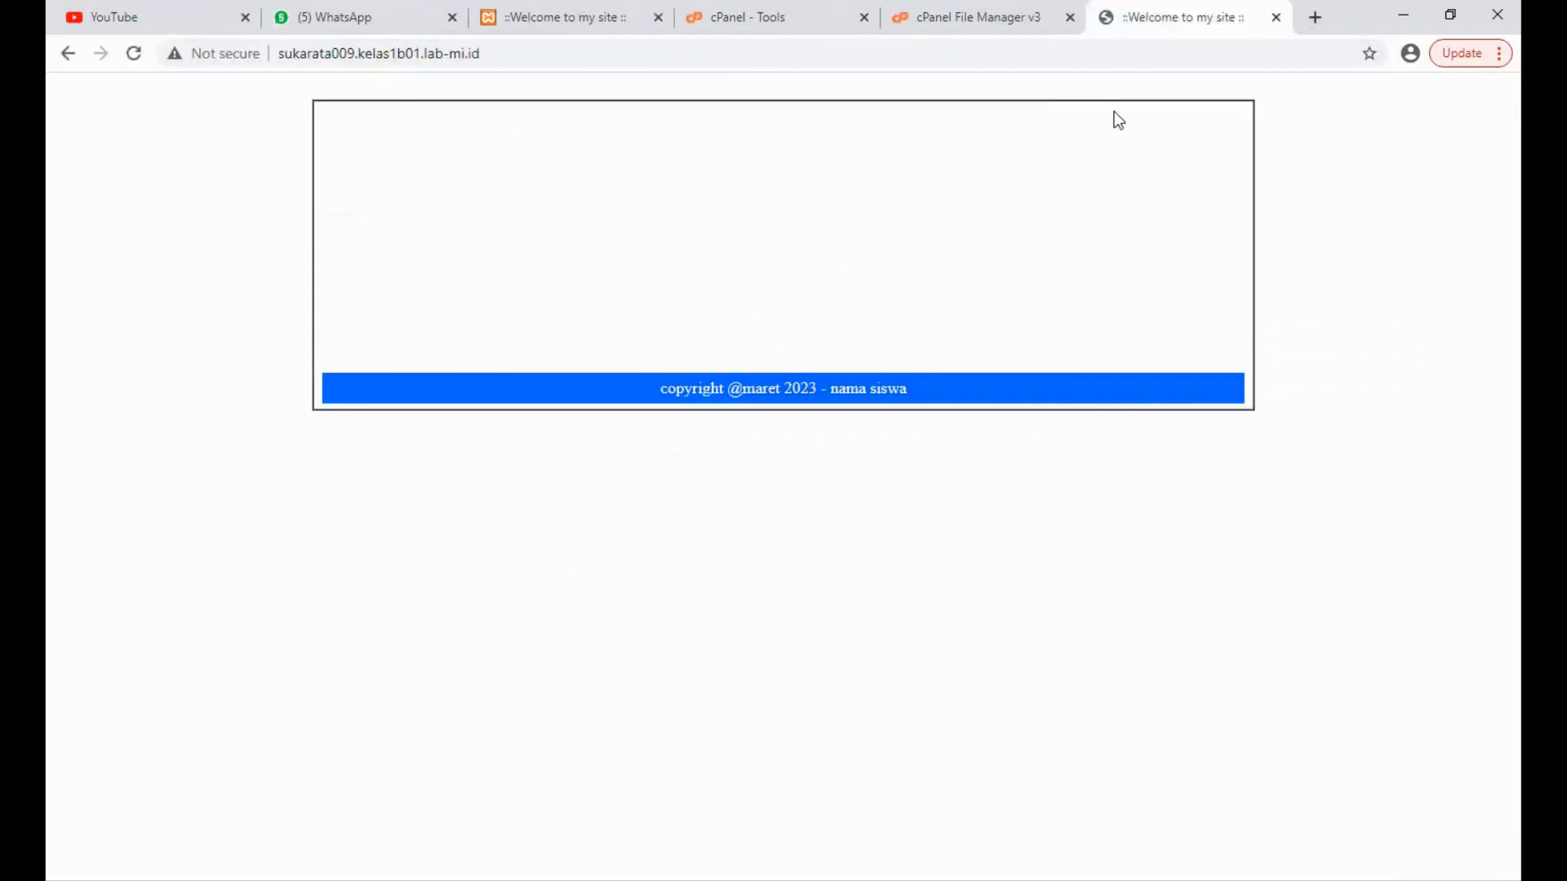
pyautogui.click(980, 53)
pyautogui.press('Return')
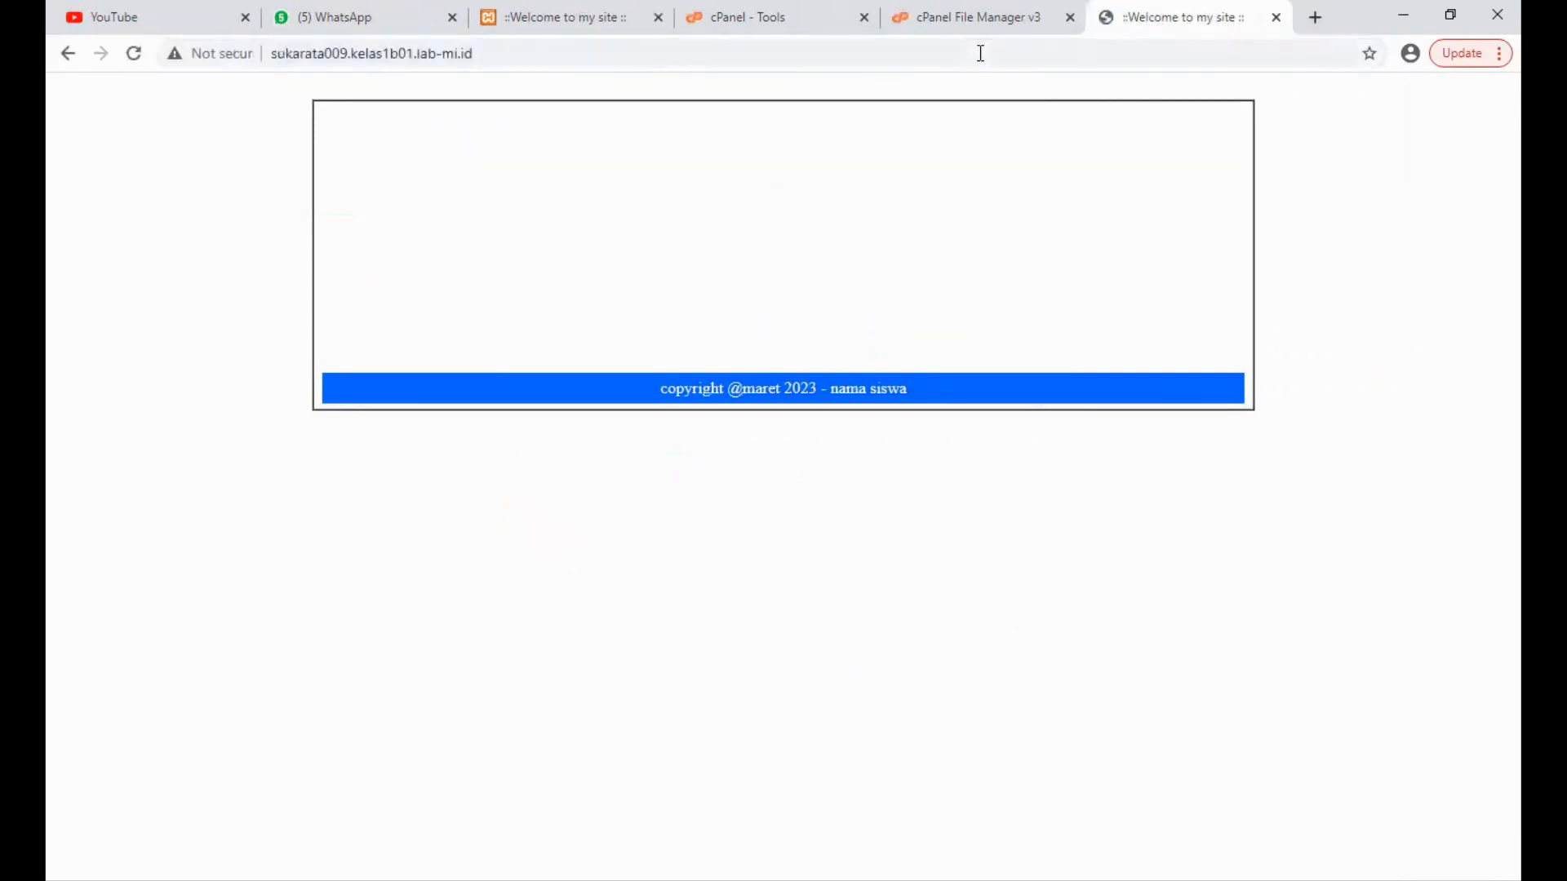
# Step: Return to the File Manager and rename header.jpg in the gambar folder back to header.JPG
pyautogui.click(986, 31)
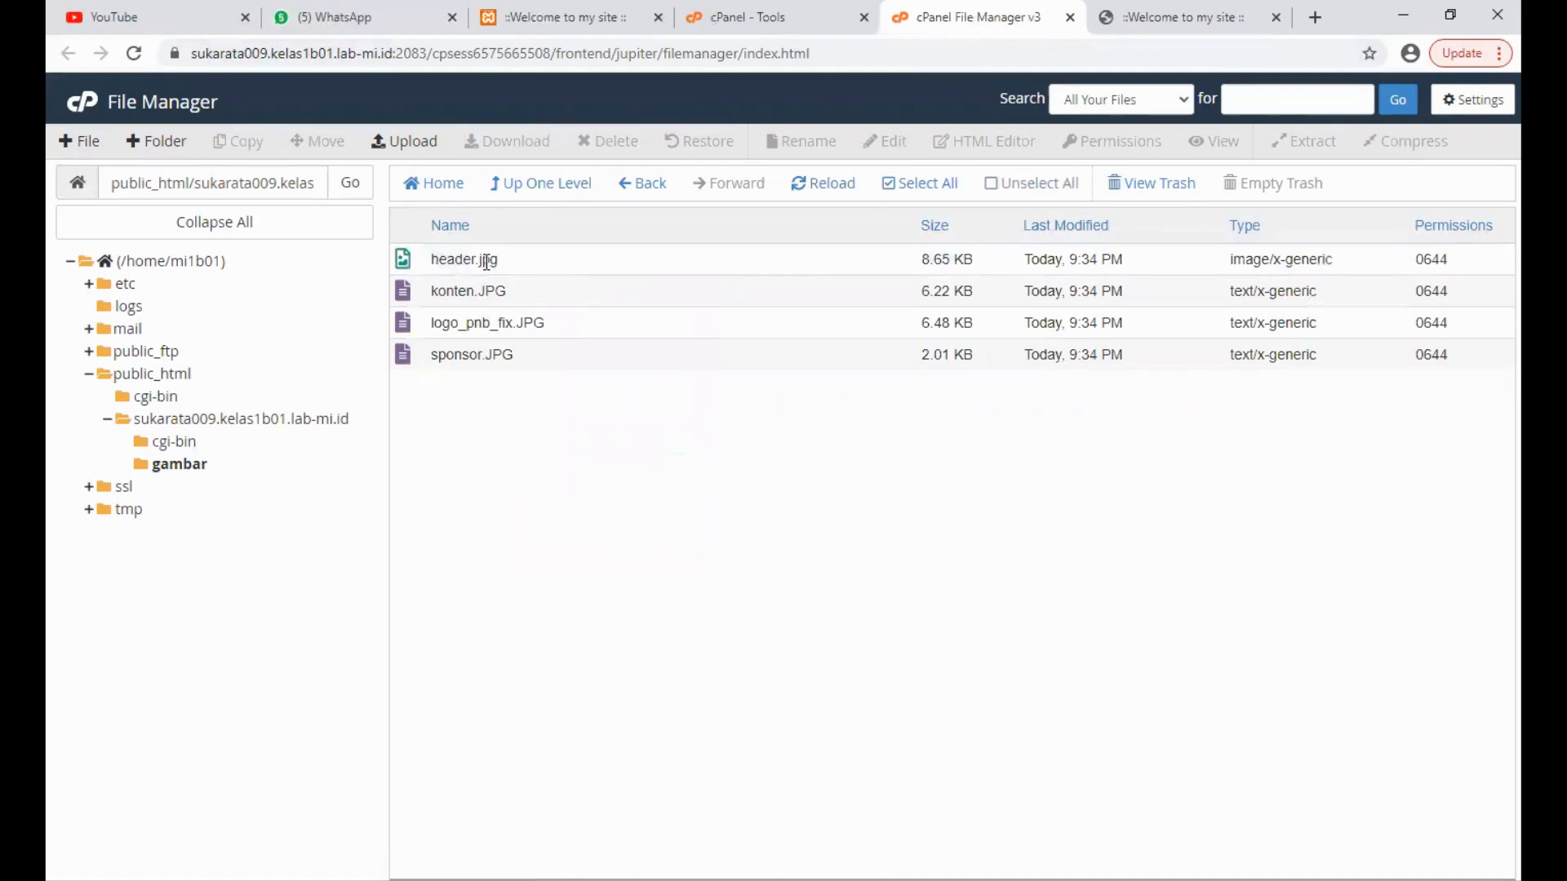
pyautogui.click(418, 261)
pyautogui.rightClick(437, 259)
pyautogui.click(520, 427)
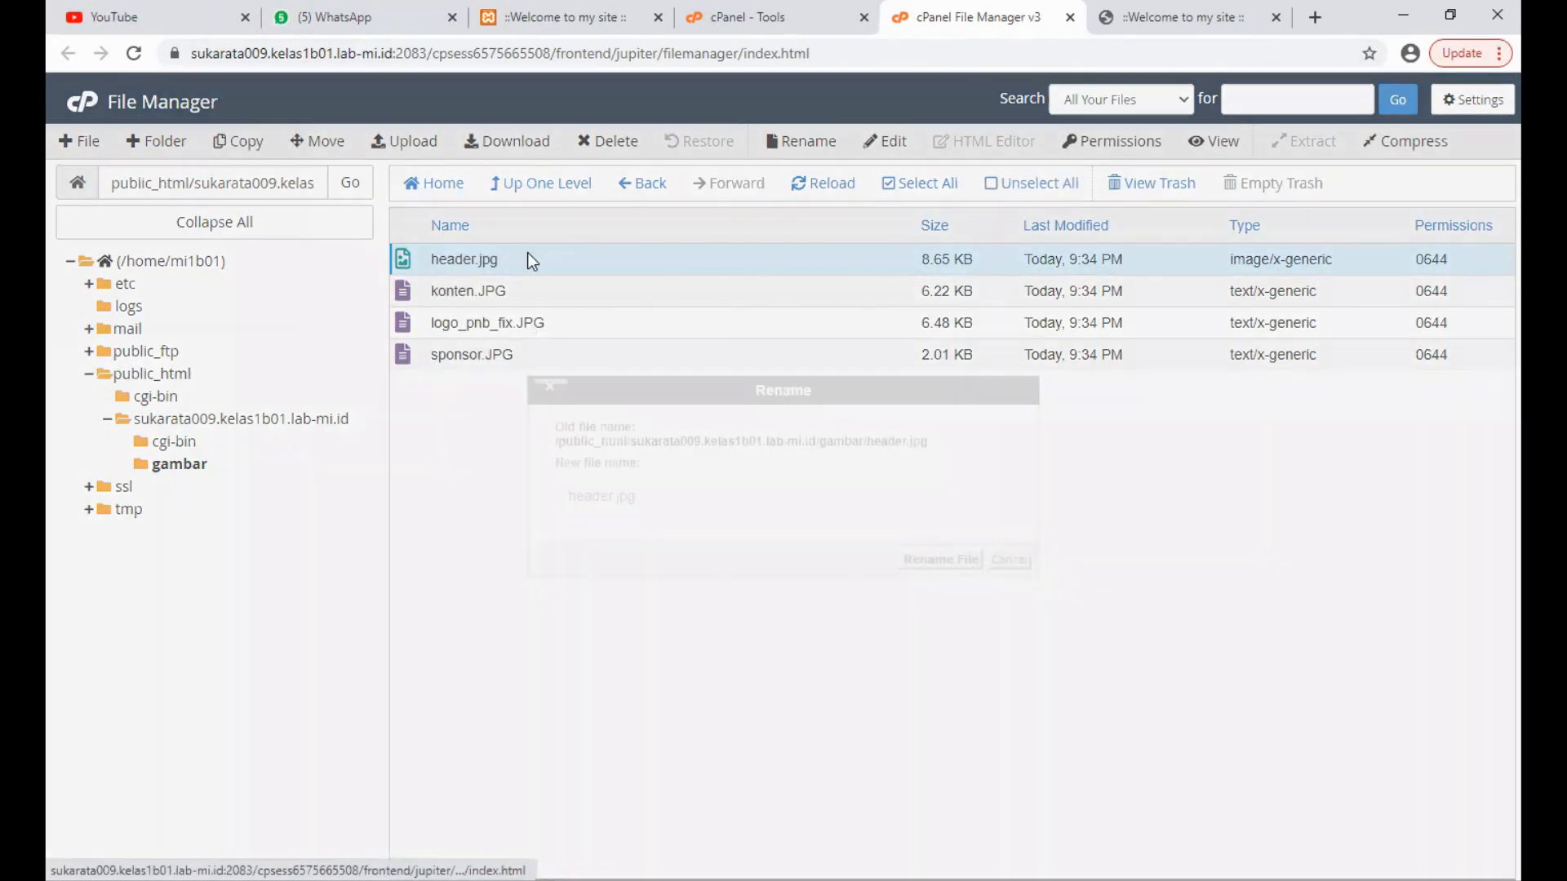
pyautogui.press('BackSpace')
pyautogui.press('BackSpace')
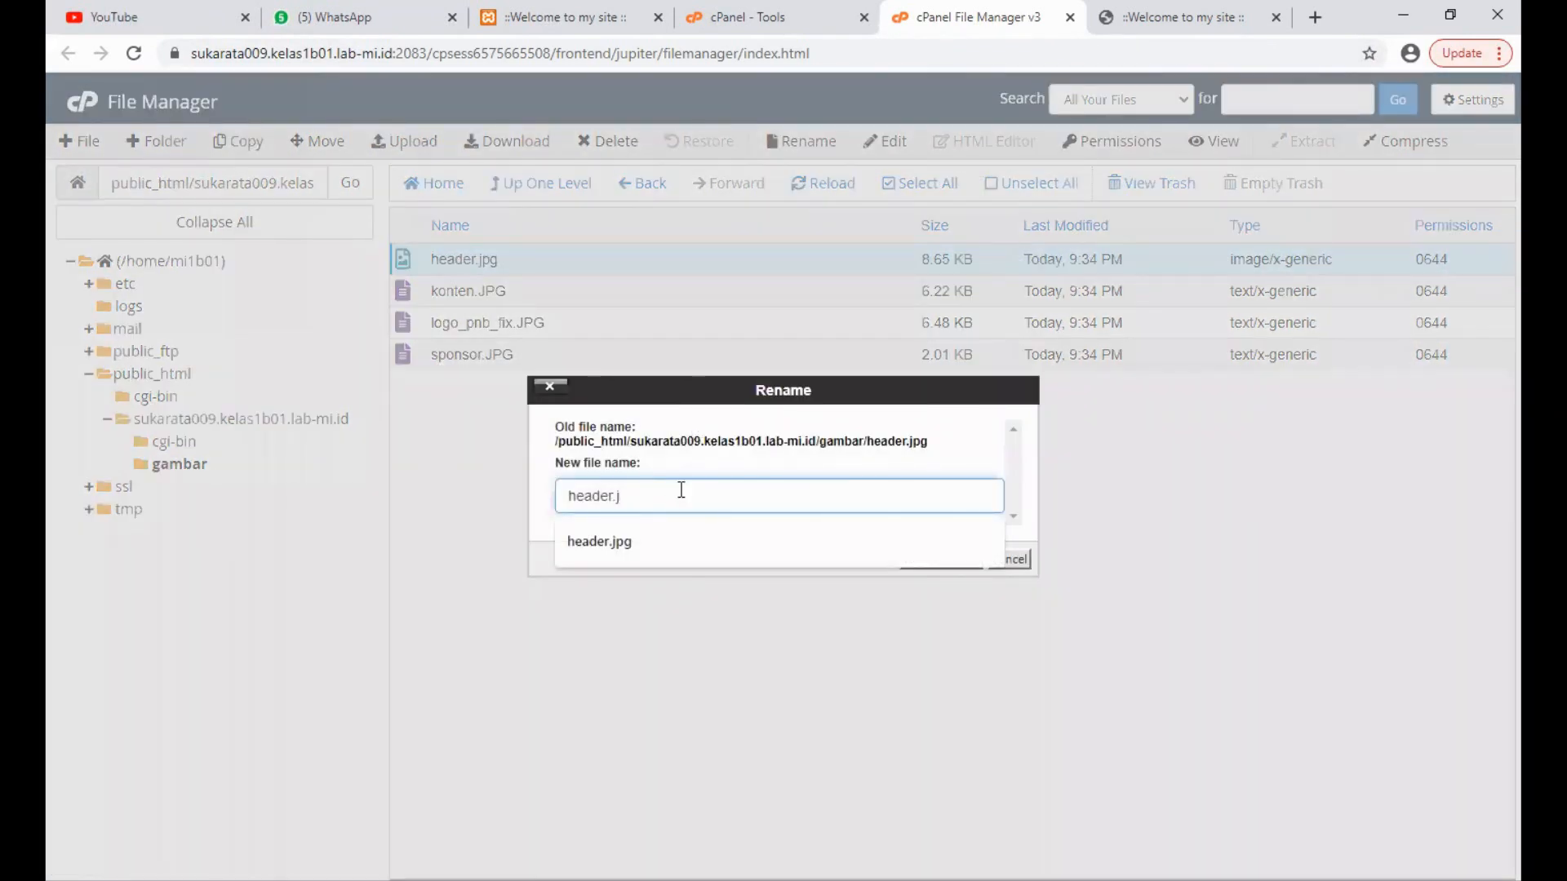
pyautogui.write('JPG')
pyautogui.click(974, 428)
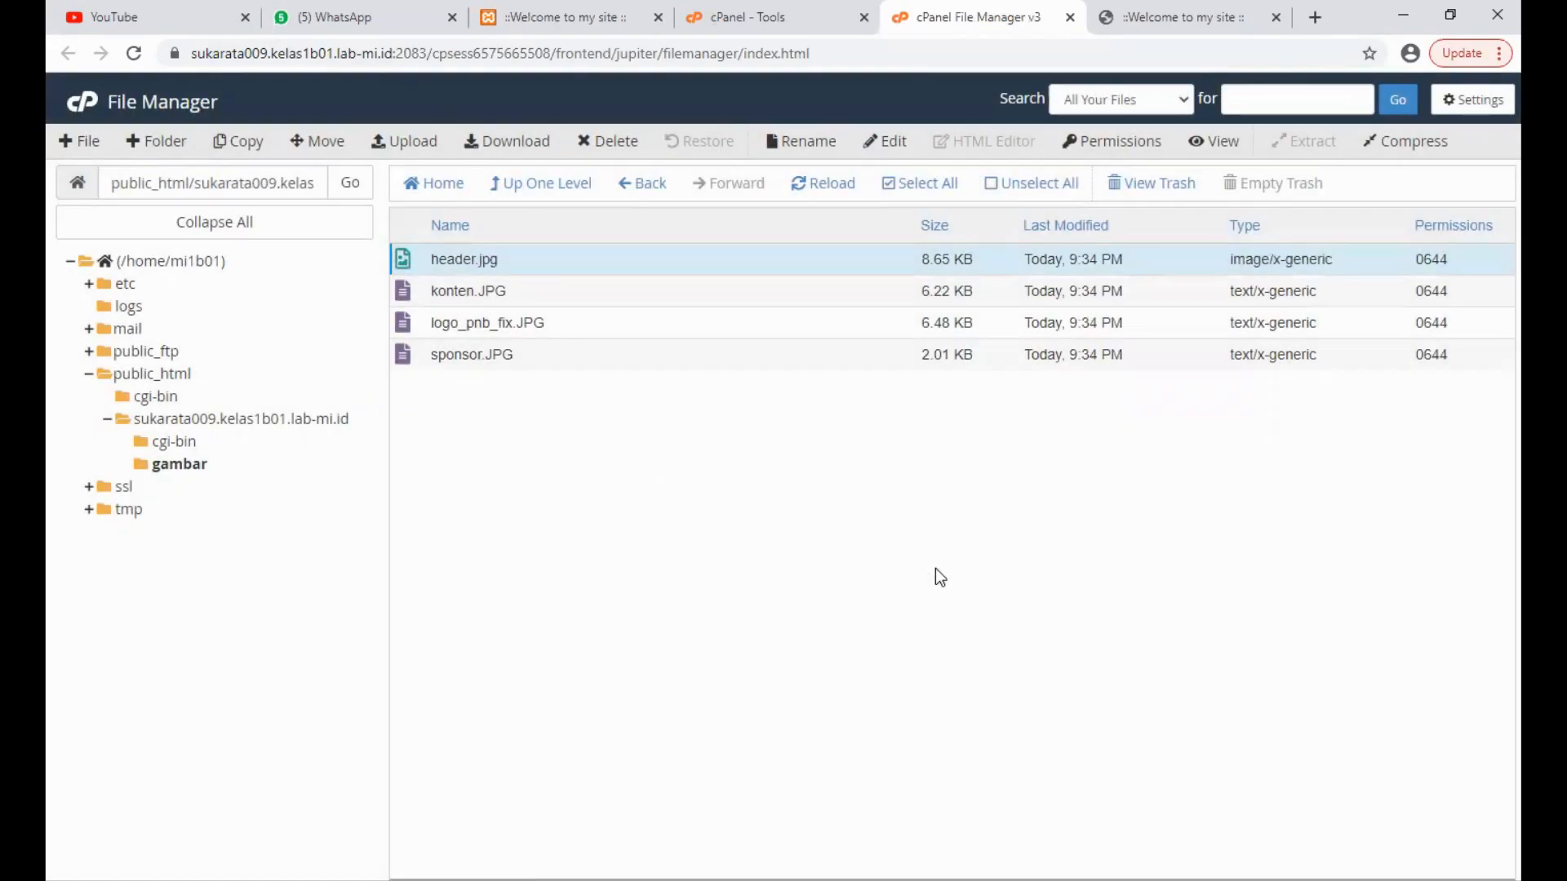
# Step: Reload the sukarata009.kelas1b01.lab-mi.id page to check its header image, and close that tab
pyautogui.click(939, 565)
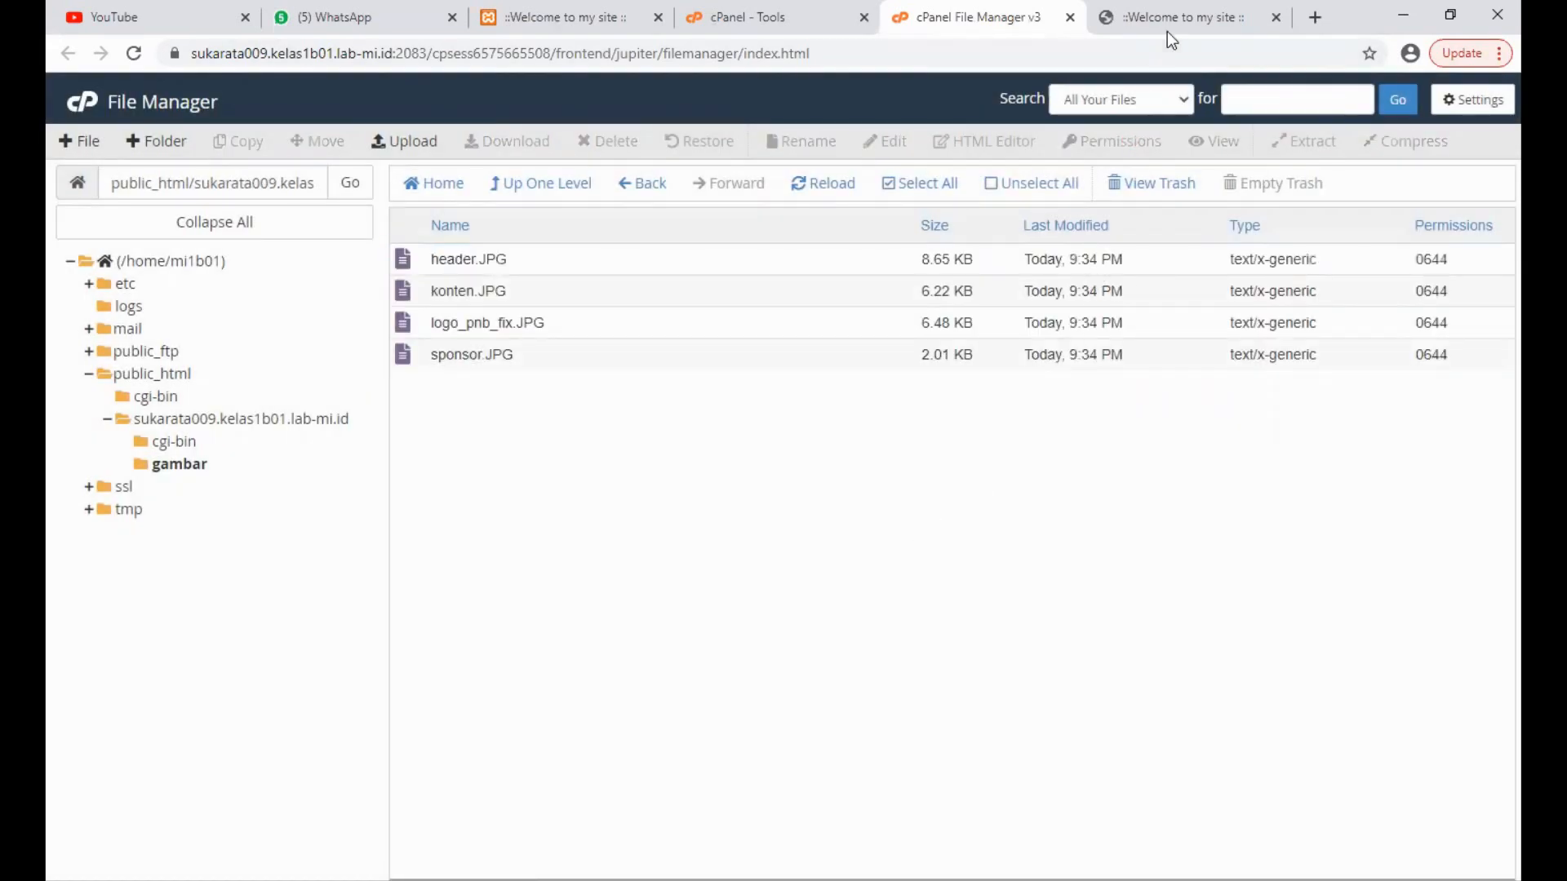
pyautogui.click(1169, 29)
pyautogui.click(624, 55)
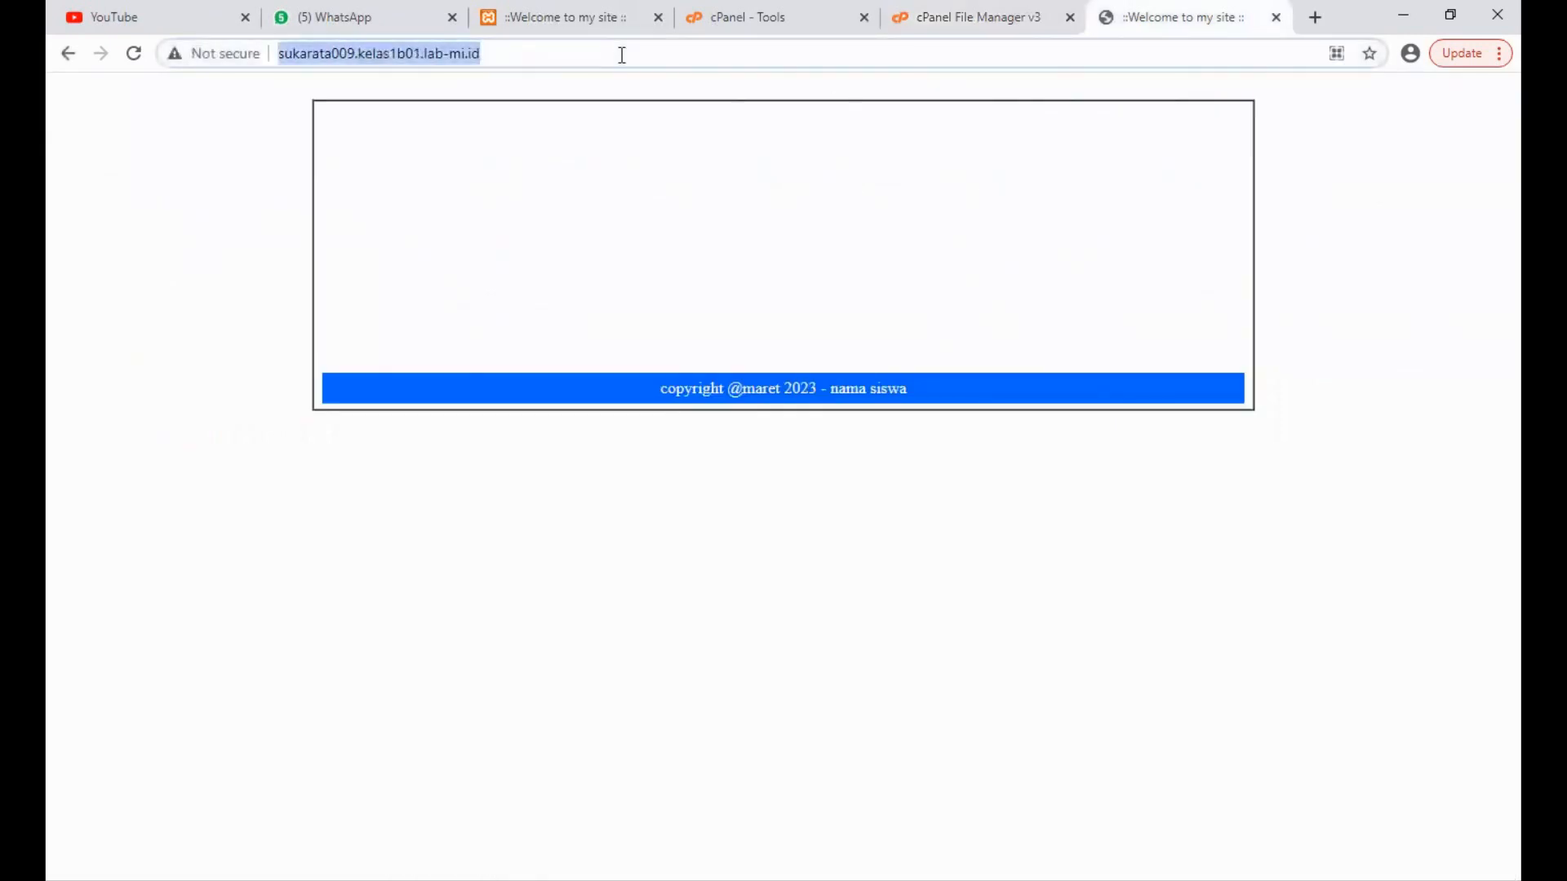
pyautogui.press('Return')
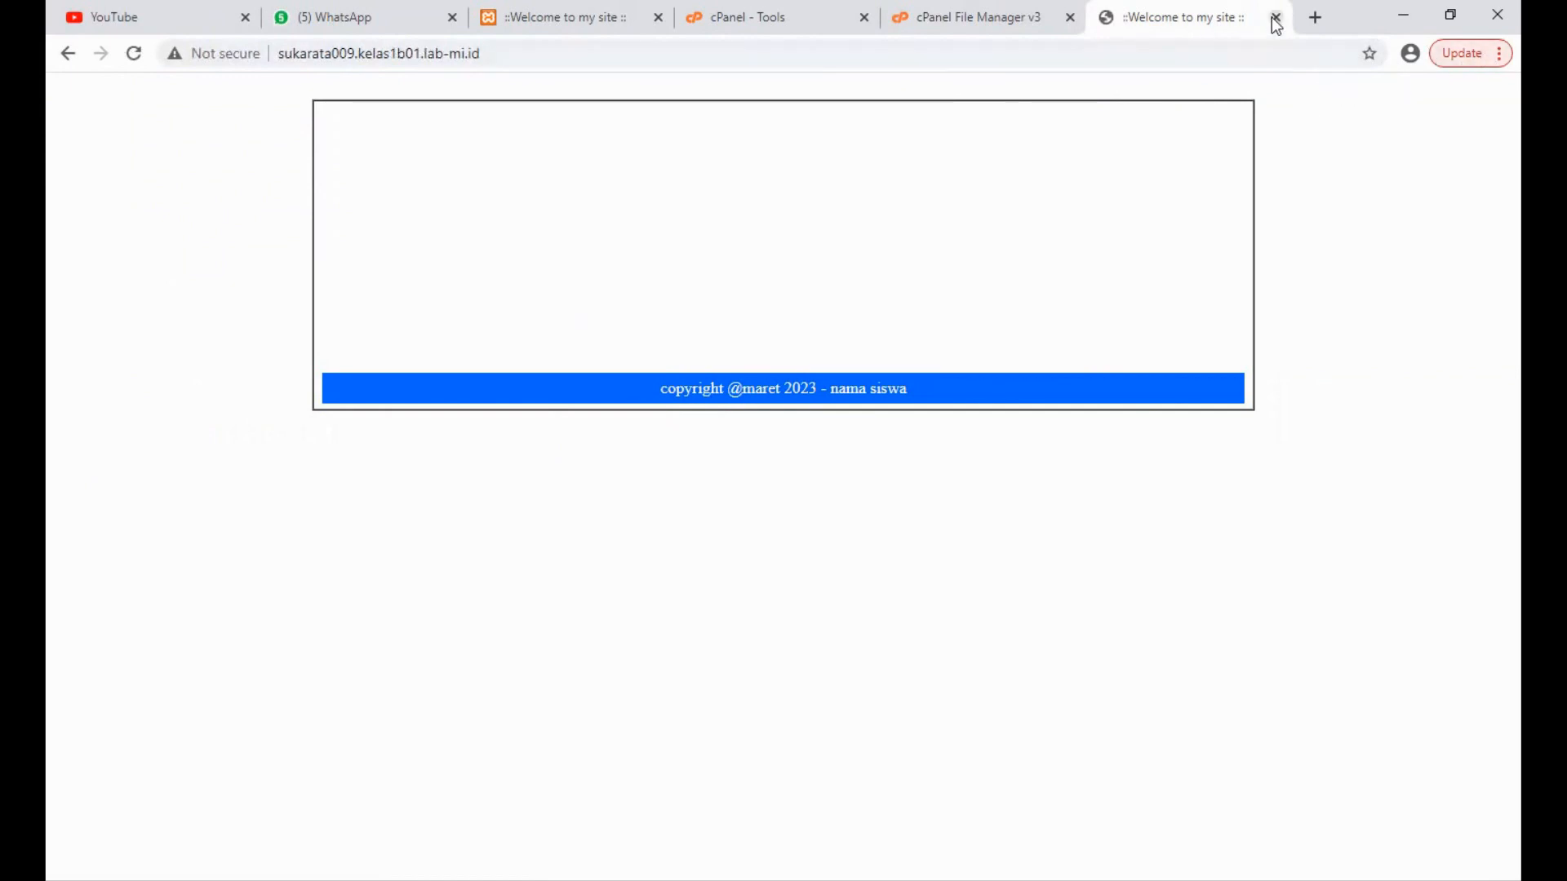
pyautogui.hotkey('ctrl', 'w')
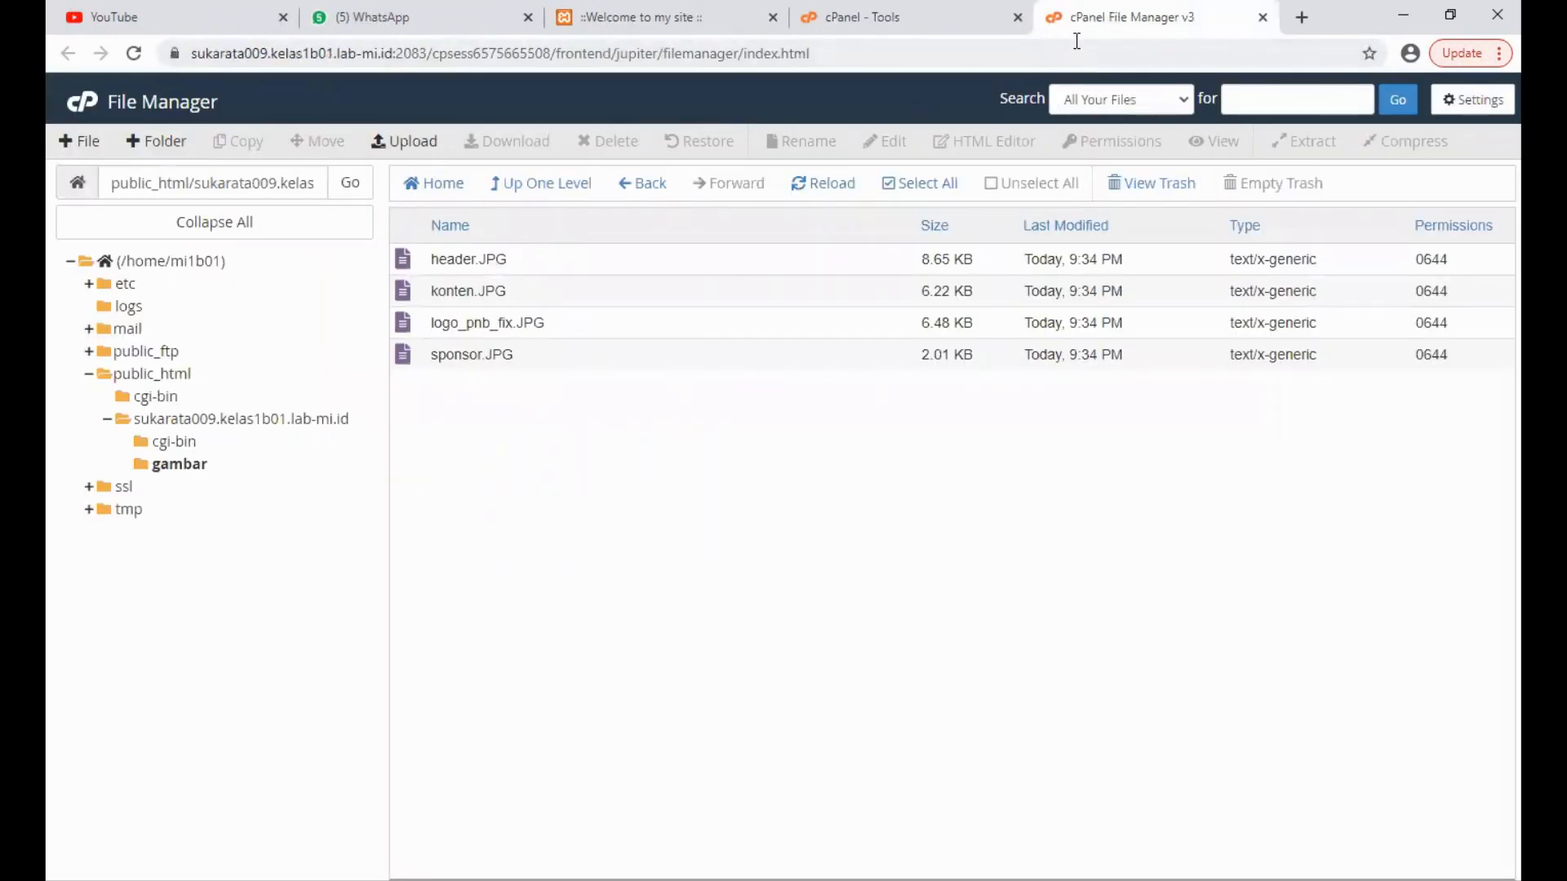
# Step: Browse to sukarata009.kelas1b01.lab-mi.id/gambar/ in a new tab, view header.JPG from the directory listing, and close the tab
pyautogui.click(1301, 22)
pyautogui.click(710, 50)
pyautogui.write('sukarata009.kelas1b01.lab-mi.id')
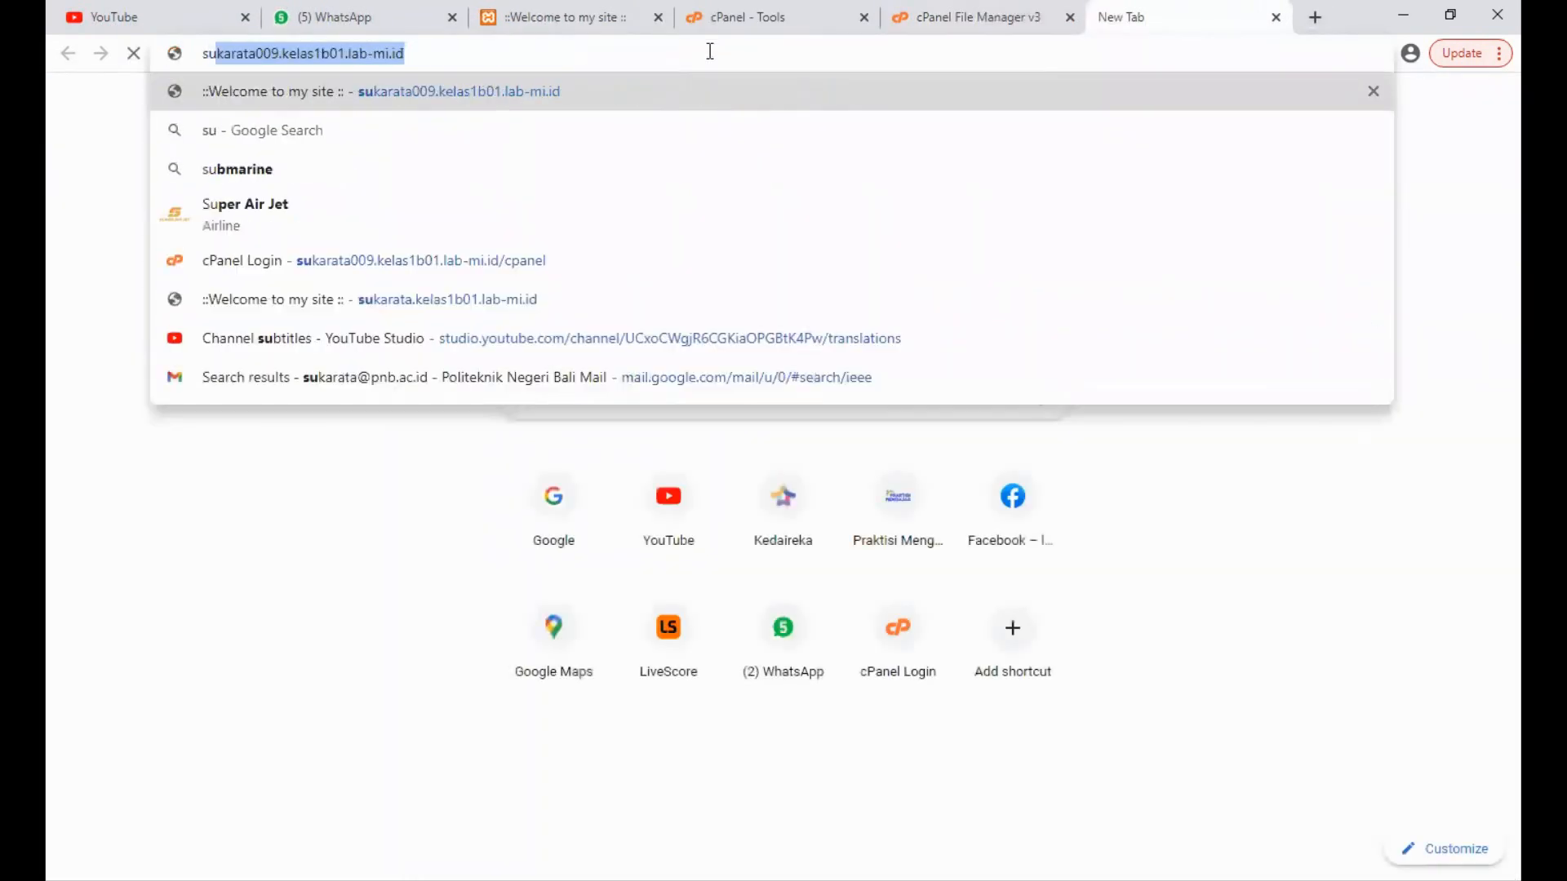
pyautogui.press('End')
pyautogui.write('/gambar')
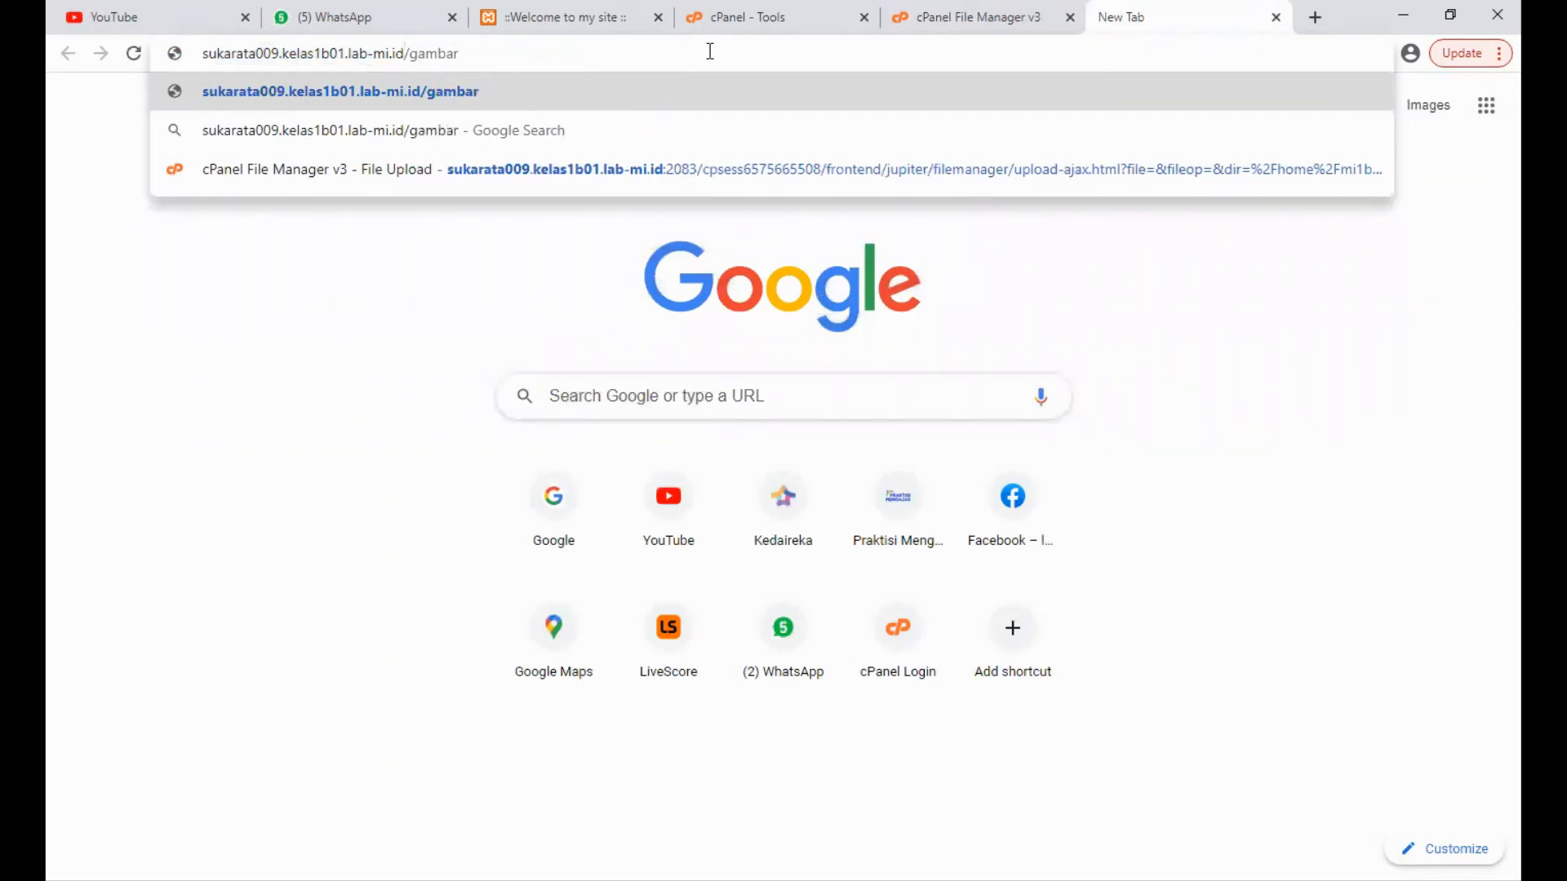
pyautogui.write('/')
pyautogui.press('Return')
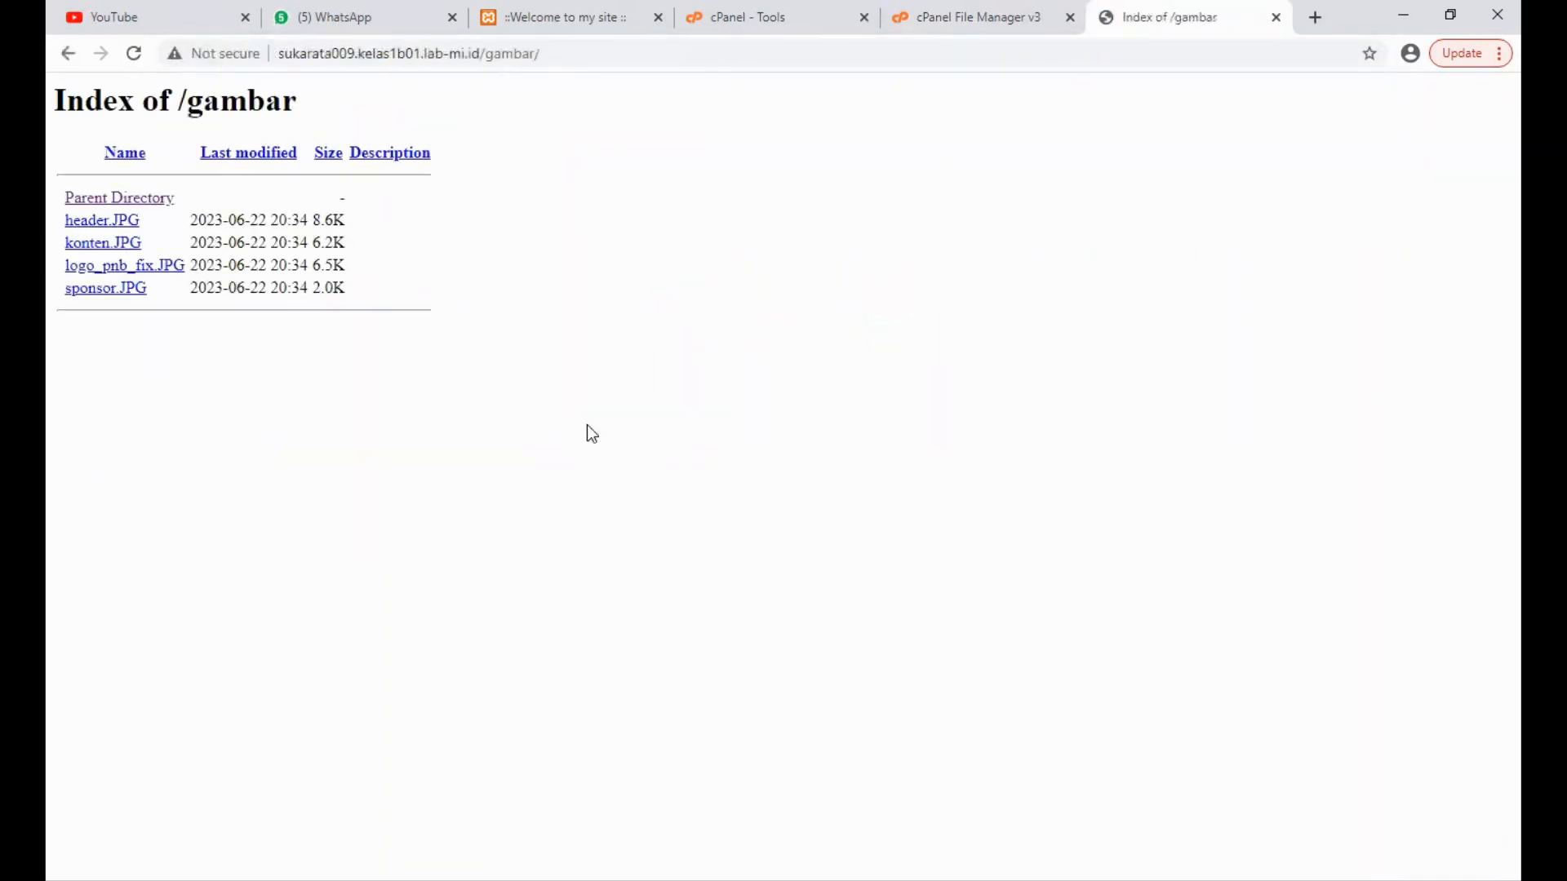
pyautogui.click(118, 222)
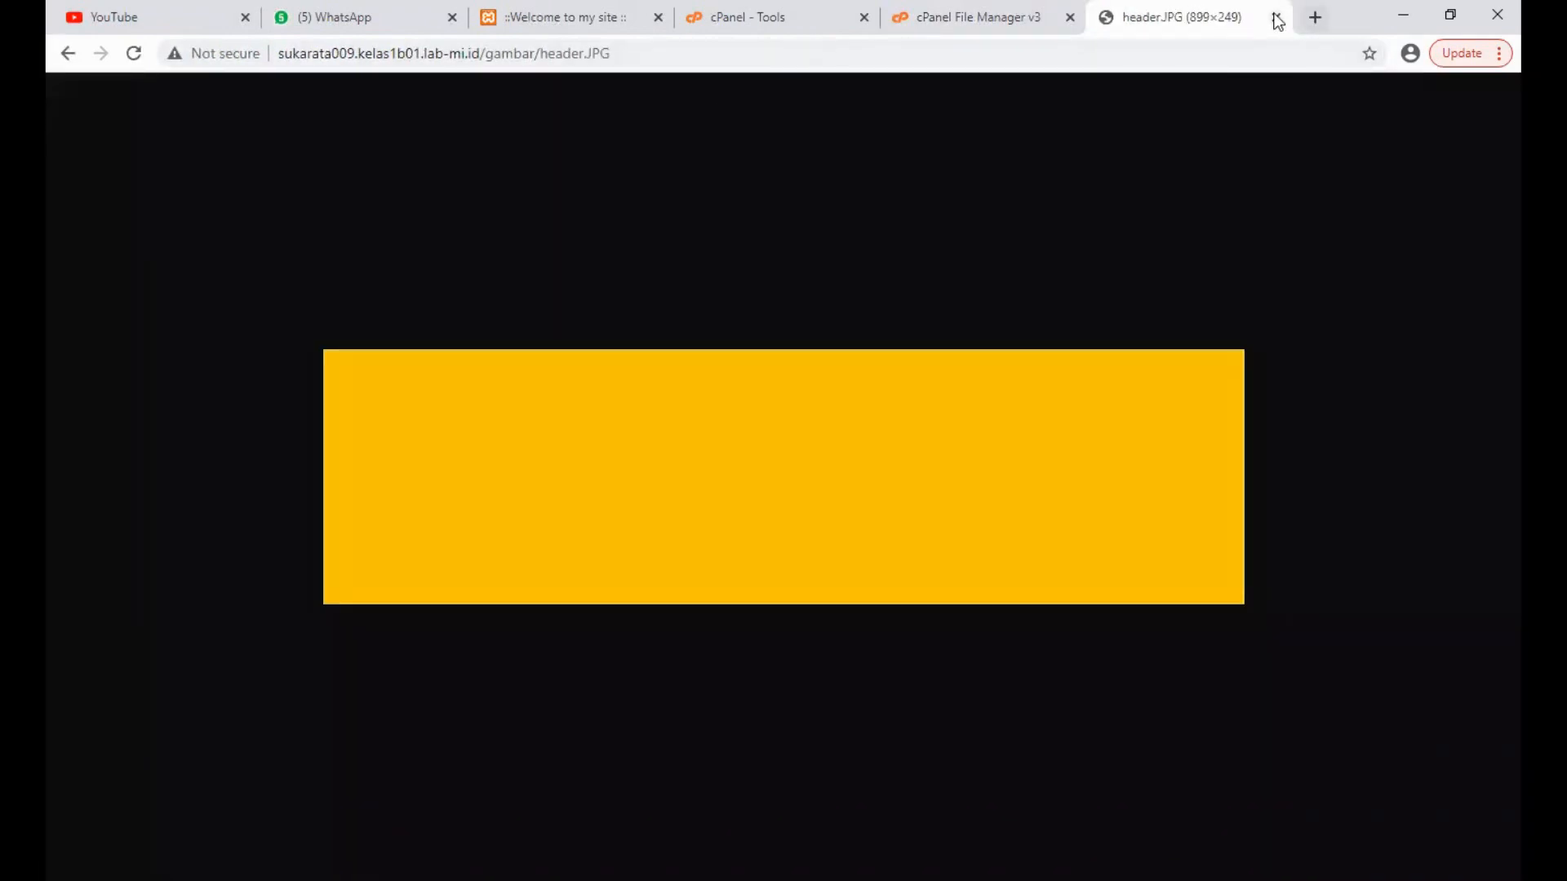
pyautogui.click(1277, 18)
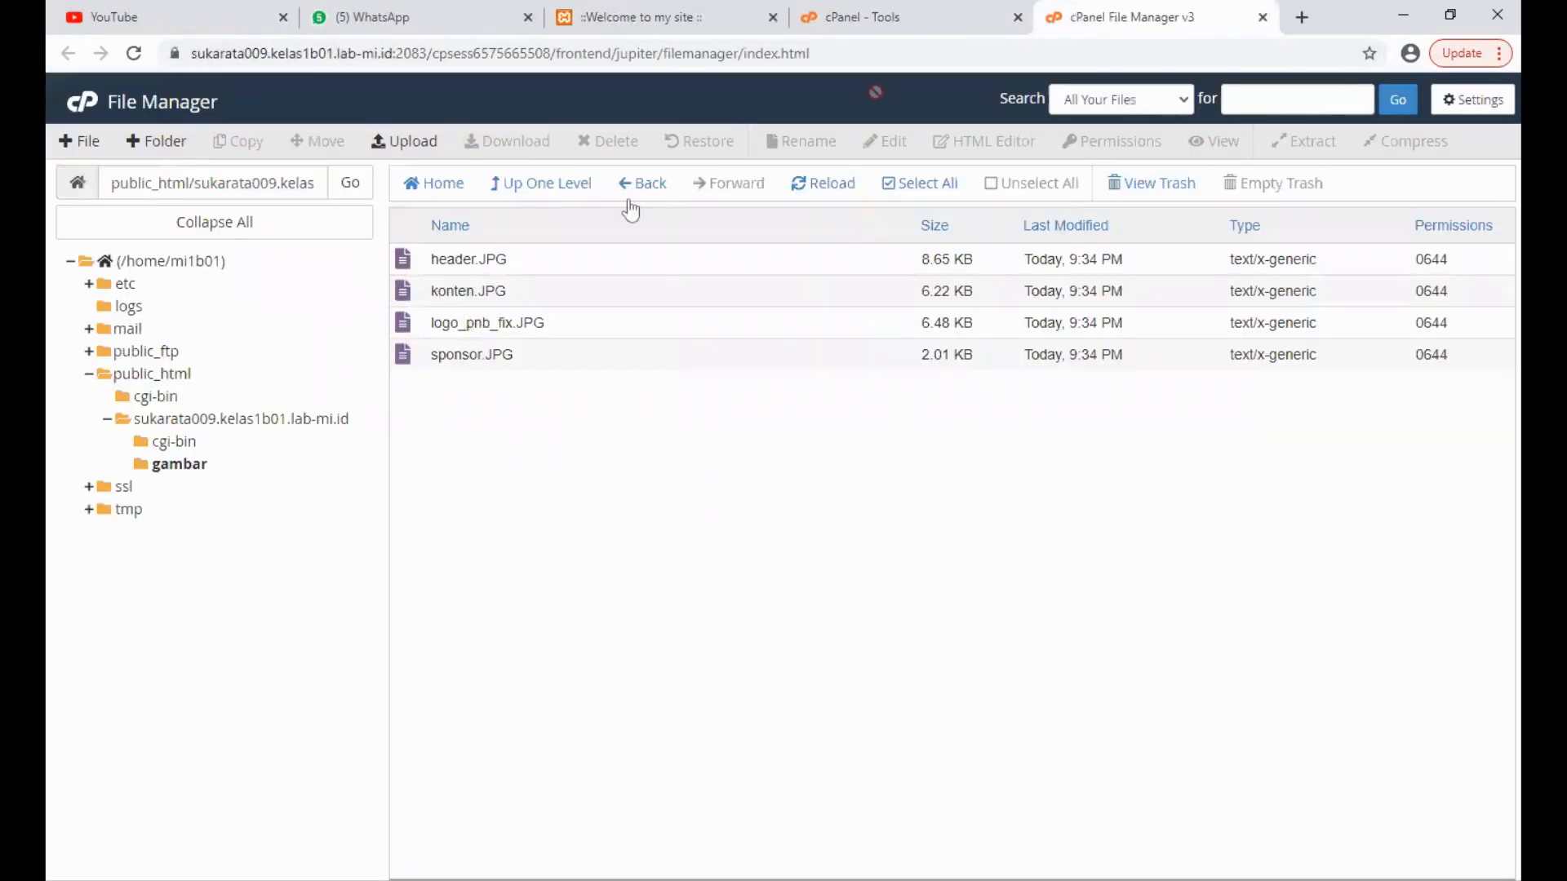
# Step: Reopen the directory listing at sukarata009.kelas1b01.lab-mi.id/gambar in a new browser tab
pyautogui.click(1301, 18)
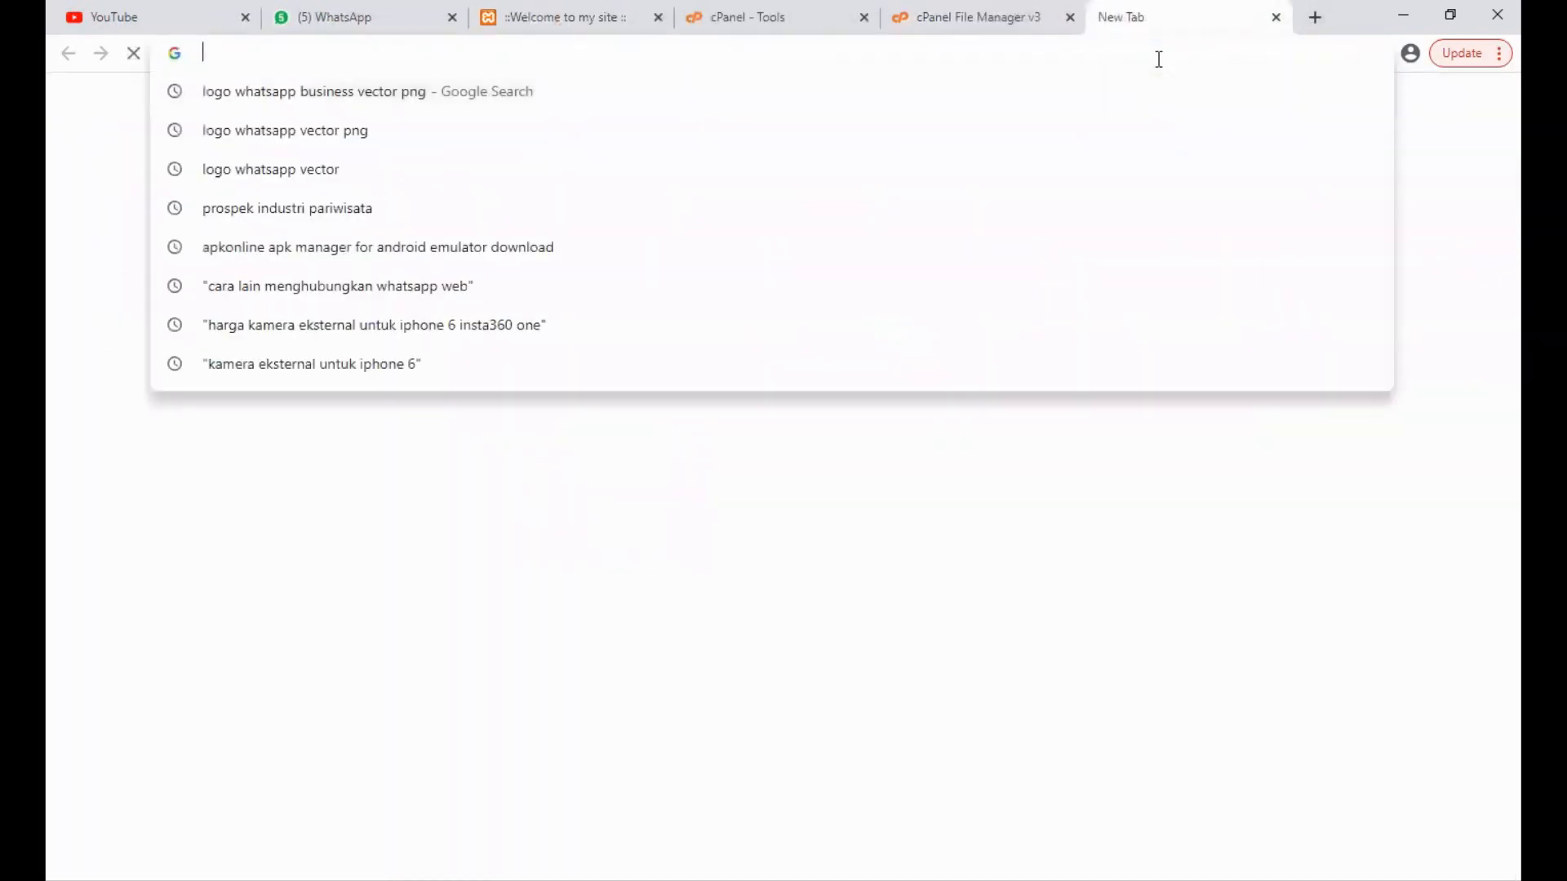
pyautogui.write('su')
pyautogui.press('End')
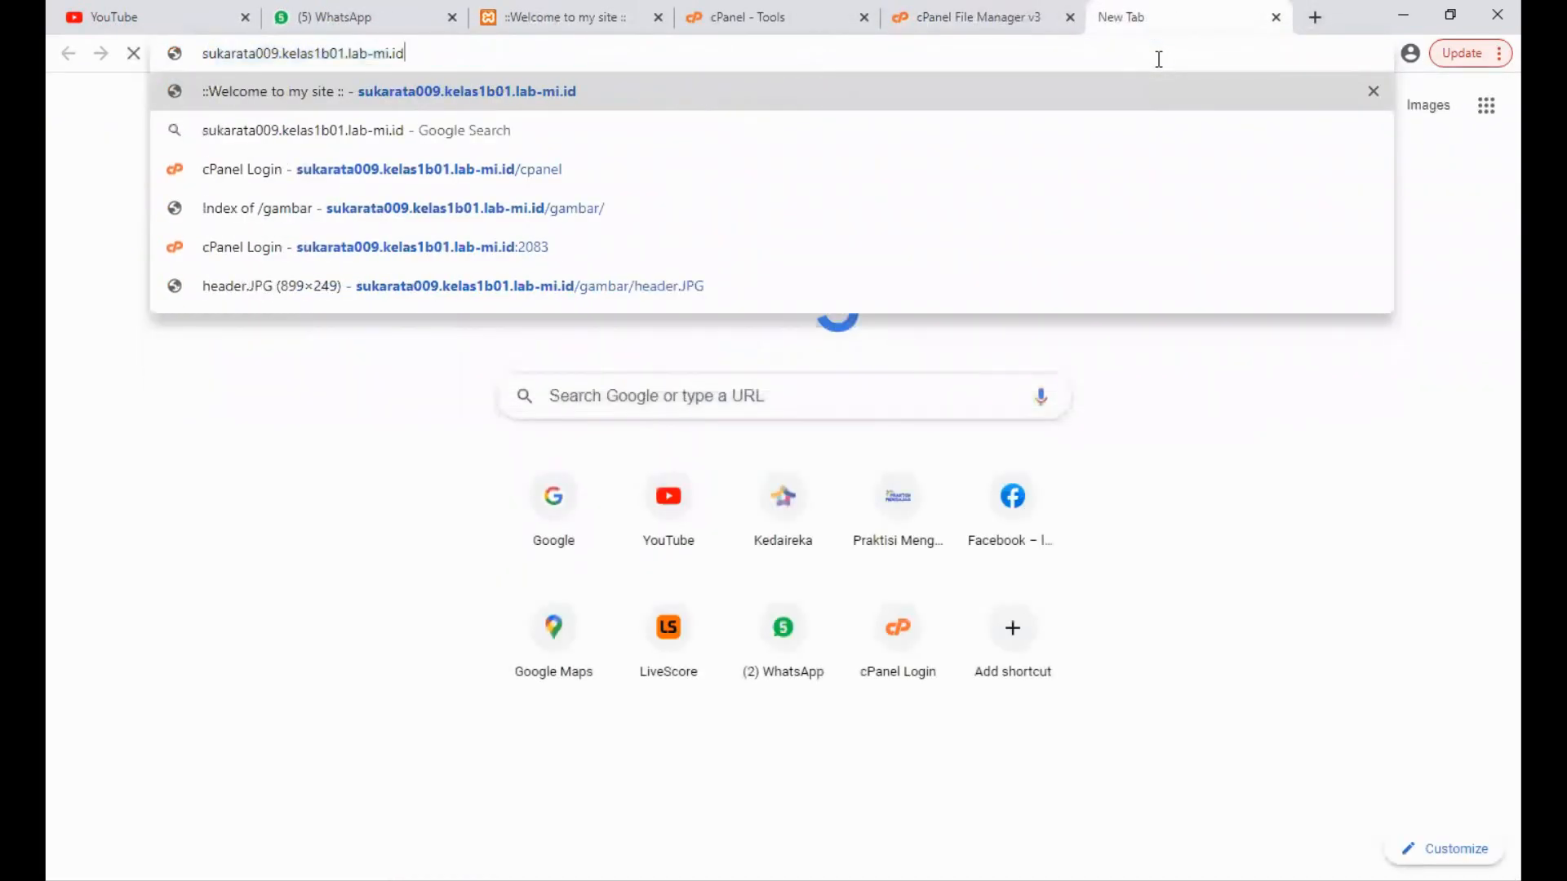
pyautogui.write('/ga')
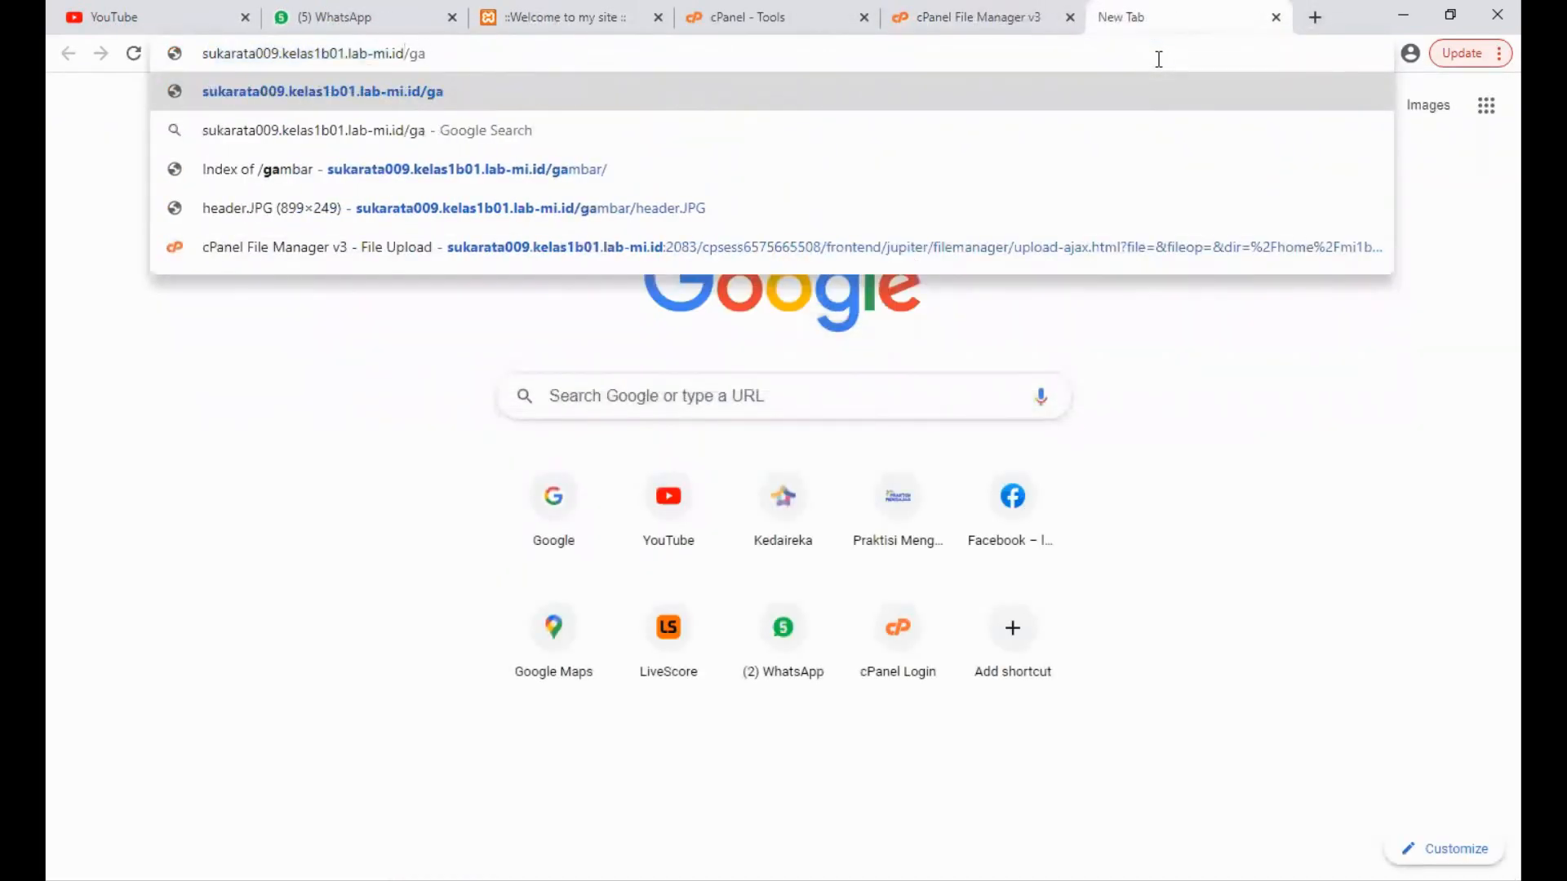
pyautogui.write('mbar')
pyautogui.press('Return')
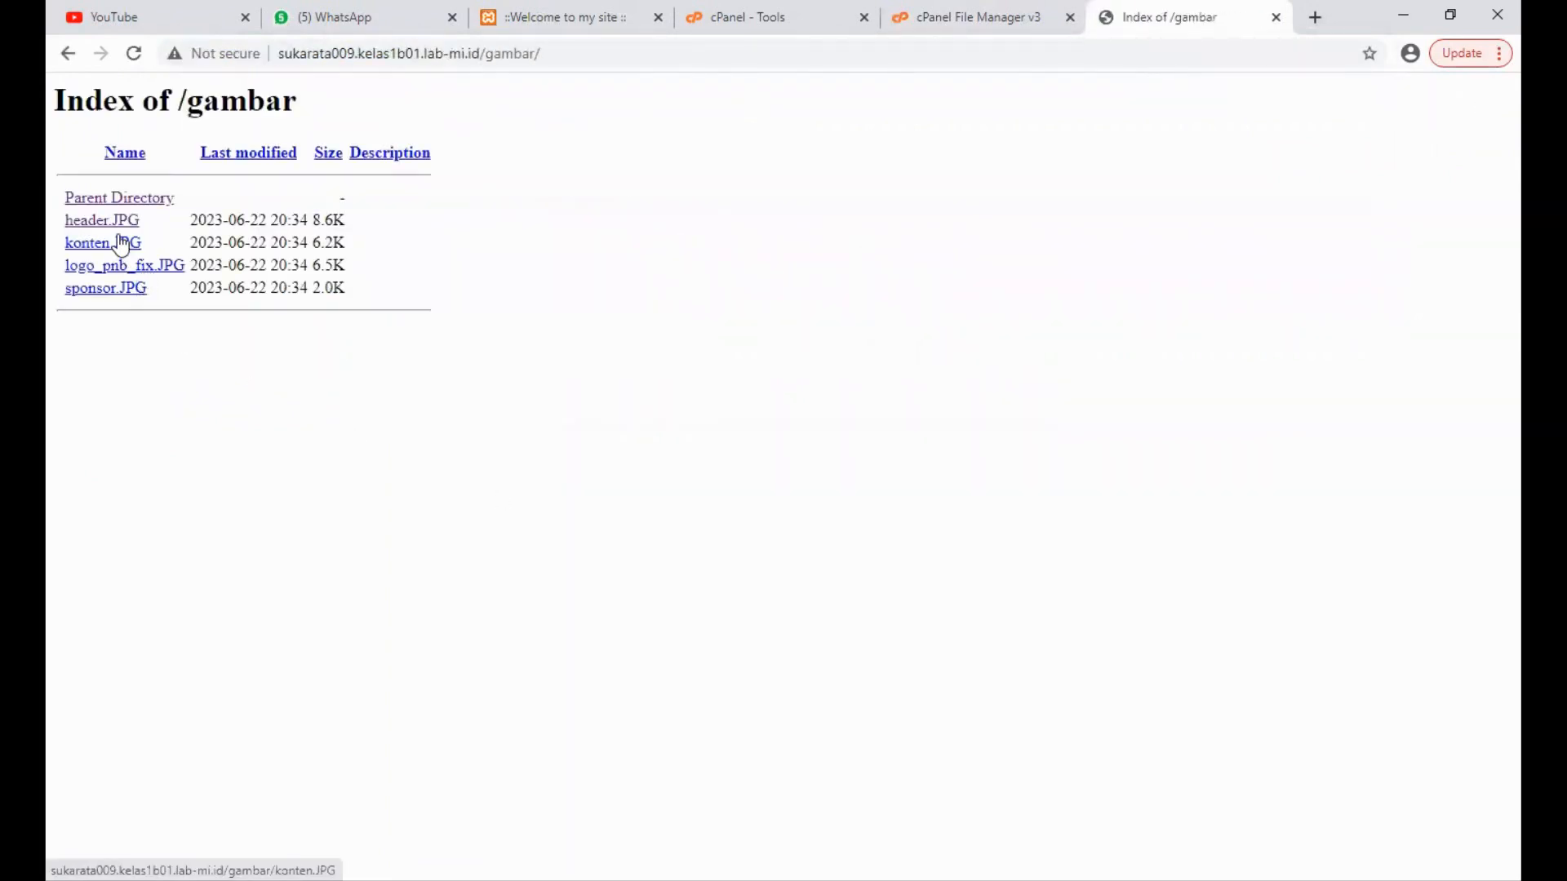
# Step: View konten.JPG from the gambar listing in a separate tab and close that tab
pyautogui.rightClick(119, 245)
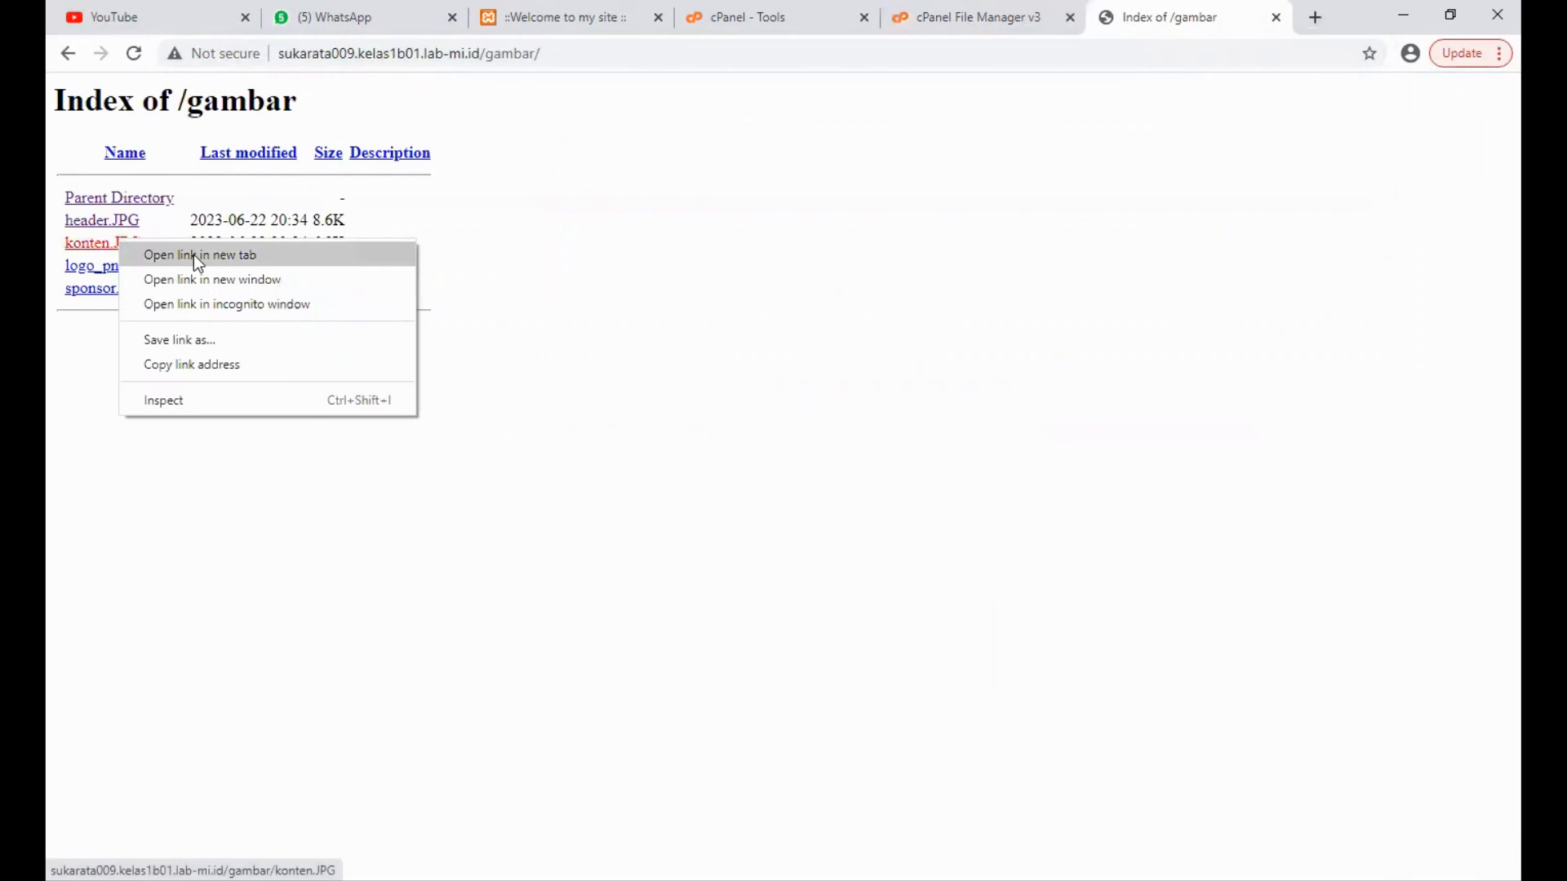
pyautogui.click(194, 254)
pyautogui.click(1167, 24)
pyautogui.click(1275, 18)
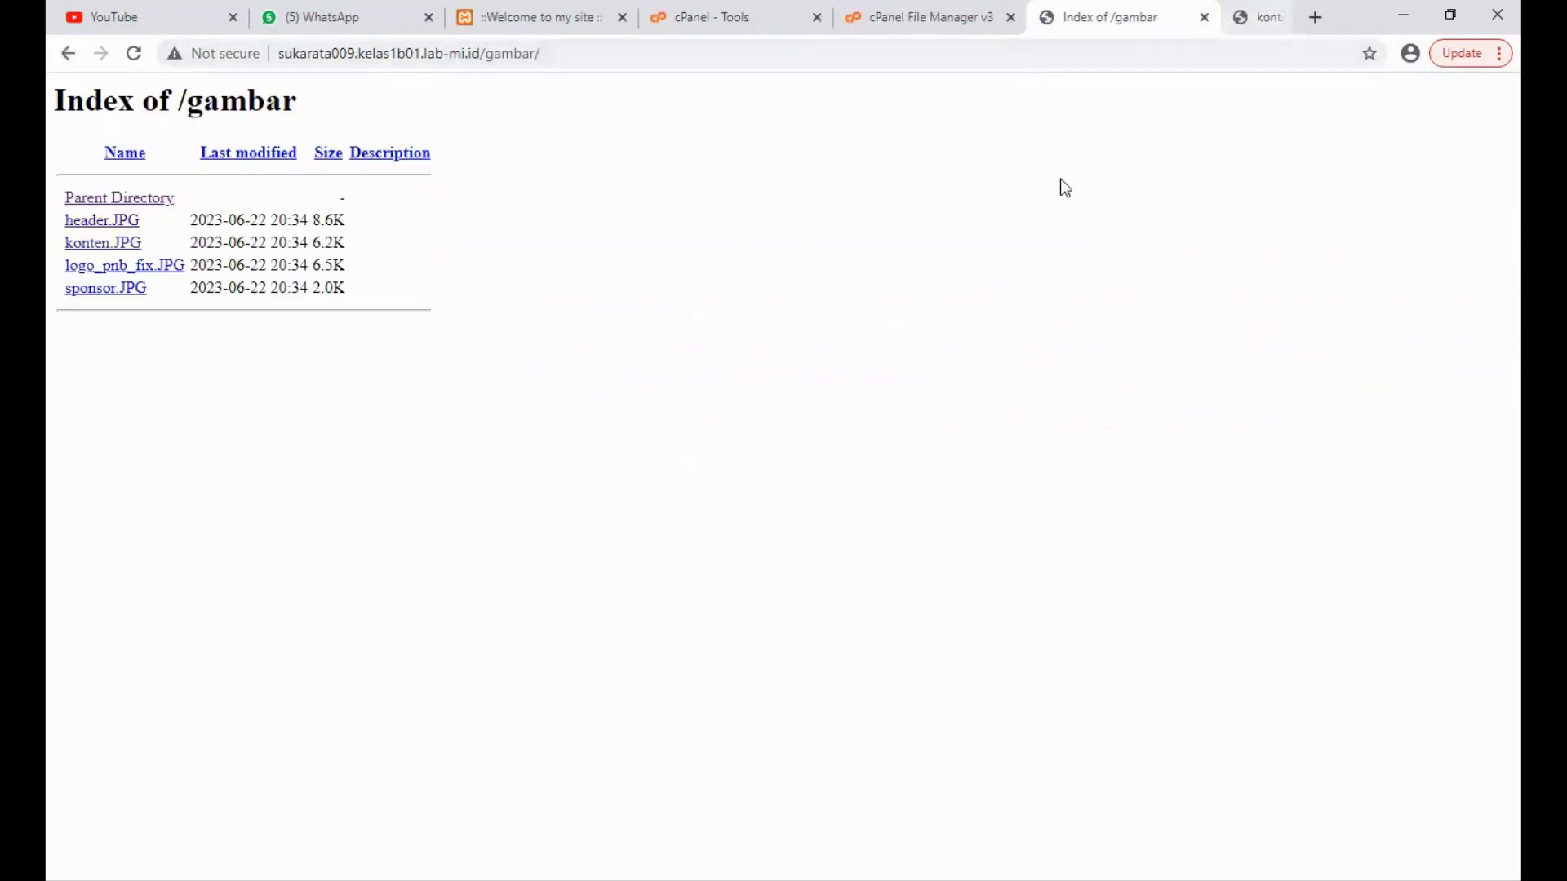
# Step: Open logo_pnb_fix.JPG from the gambar listing in a separate tab to check whether it loads
pyautogui.rightClick(158, 273)
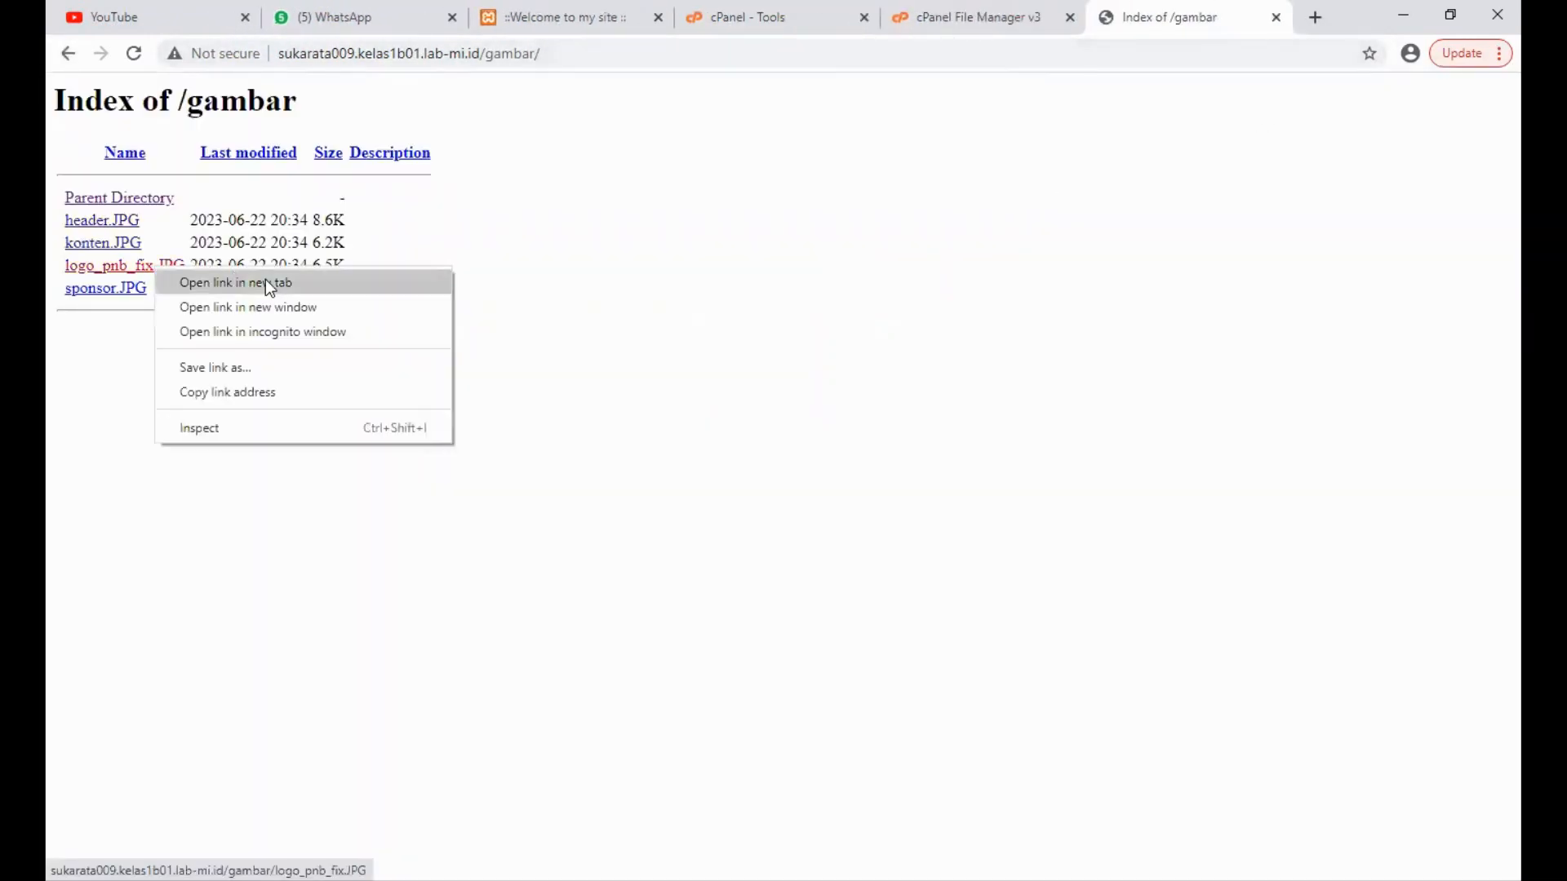
pyautogui.click(266, 282)
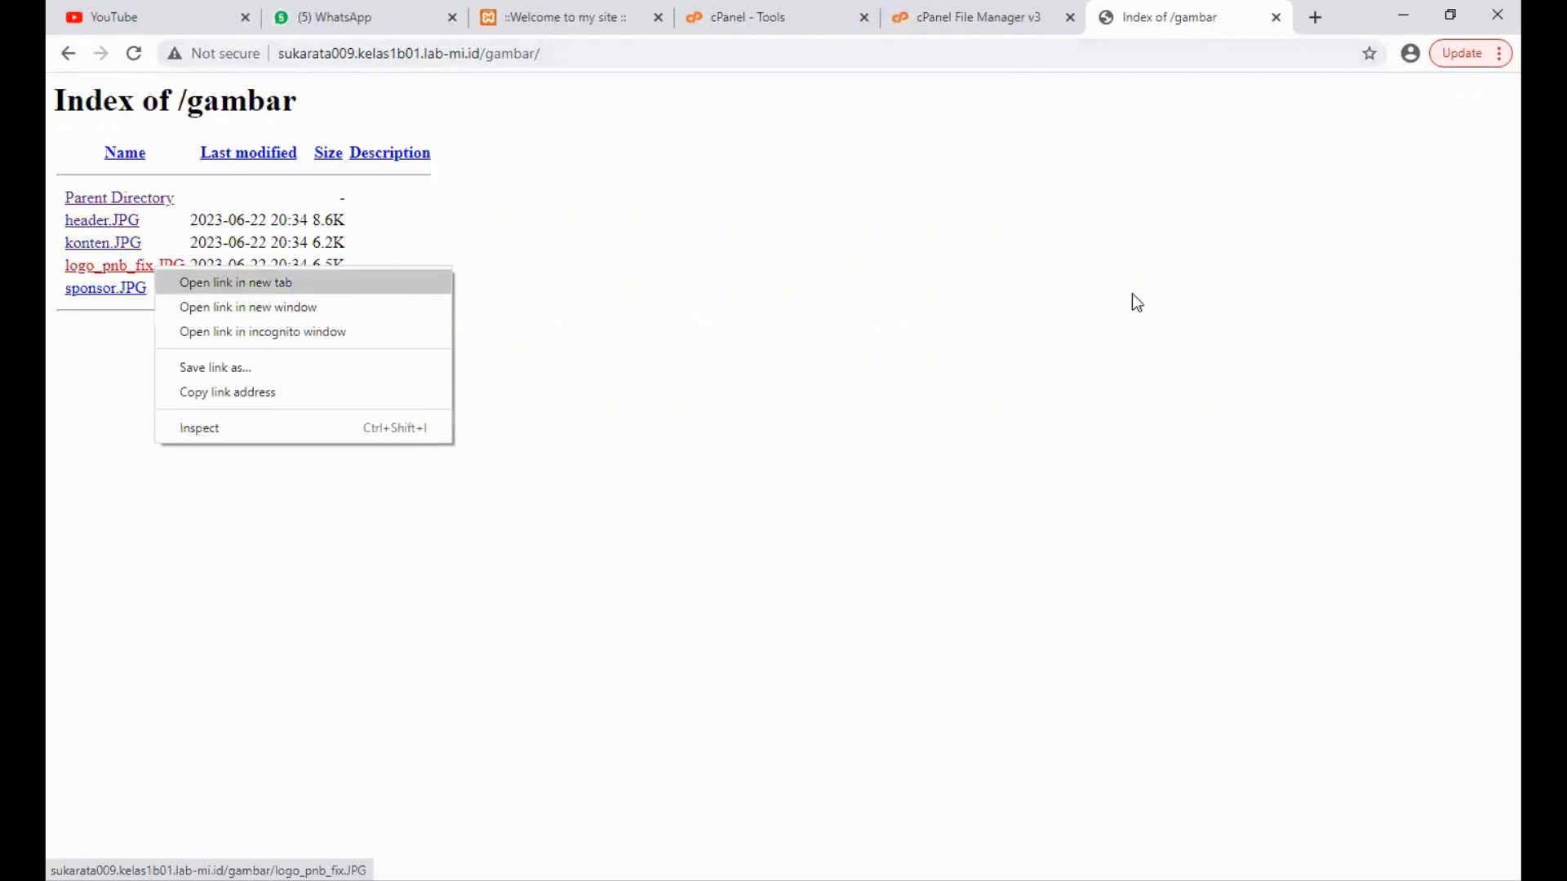
pyautogui.click(1208, 36)
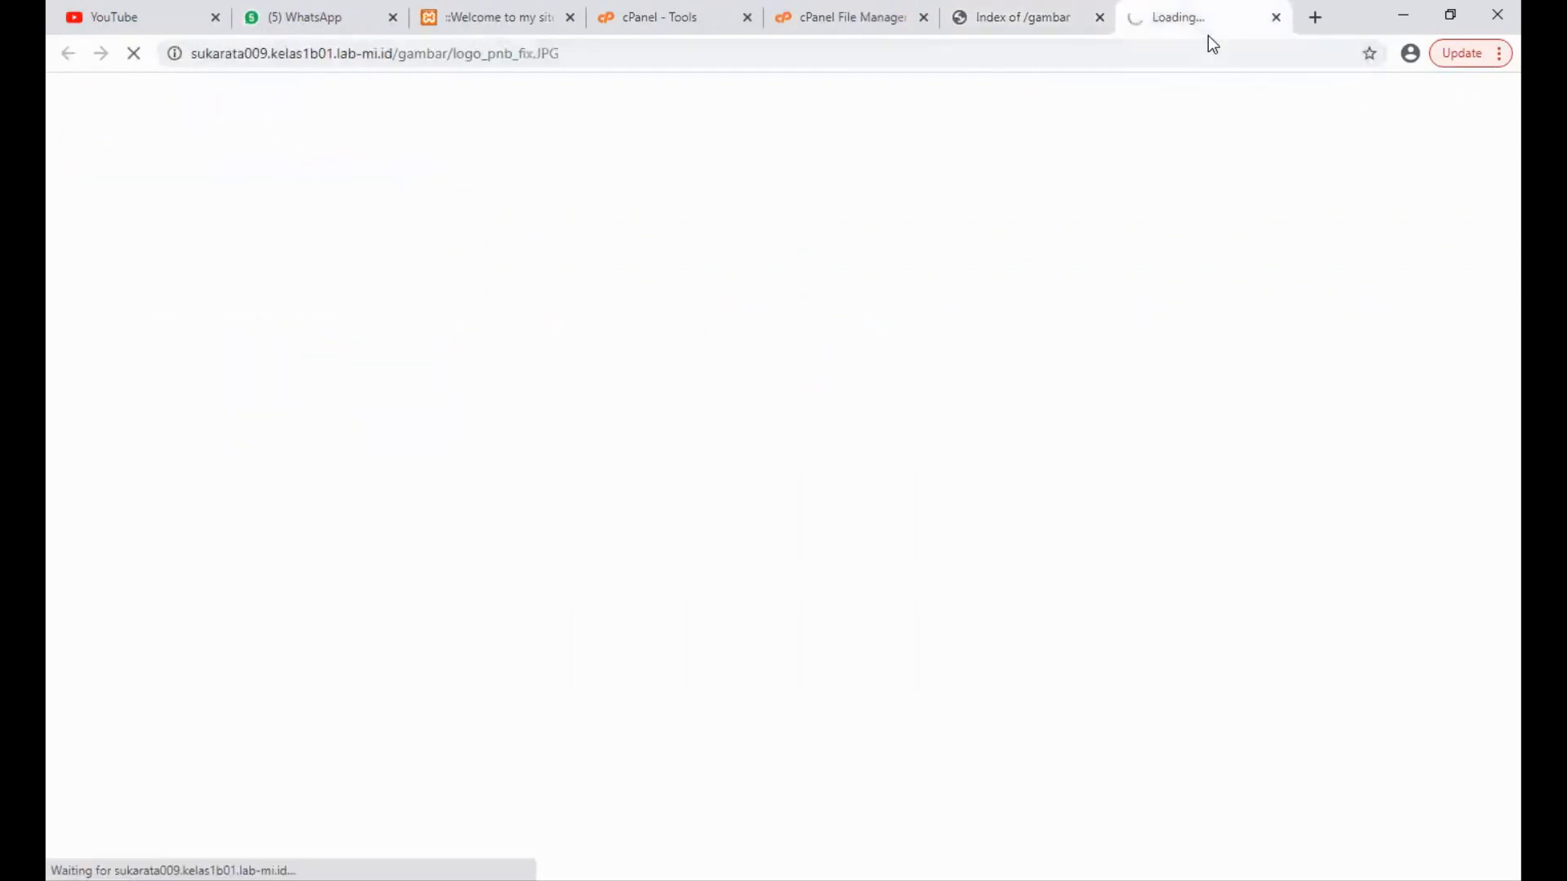
pyautogui.click(1120, 33)
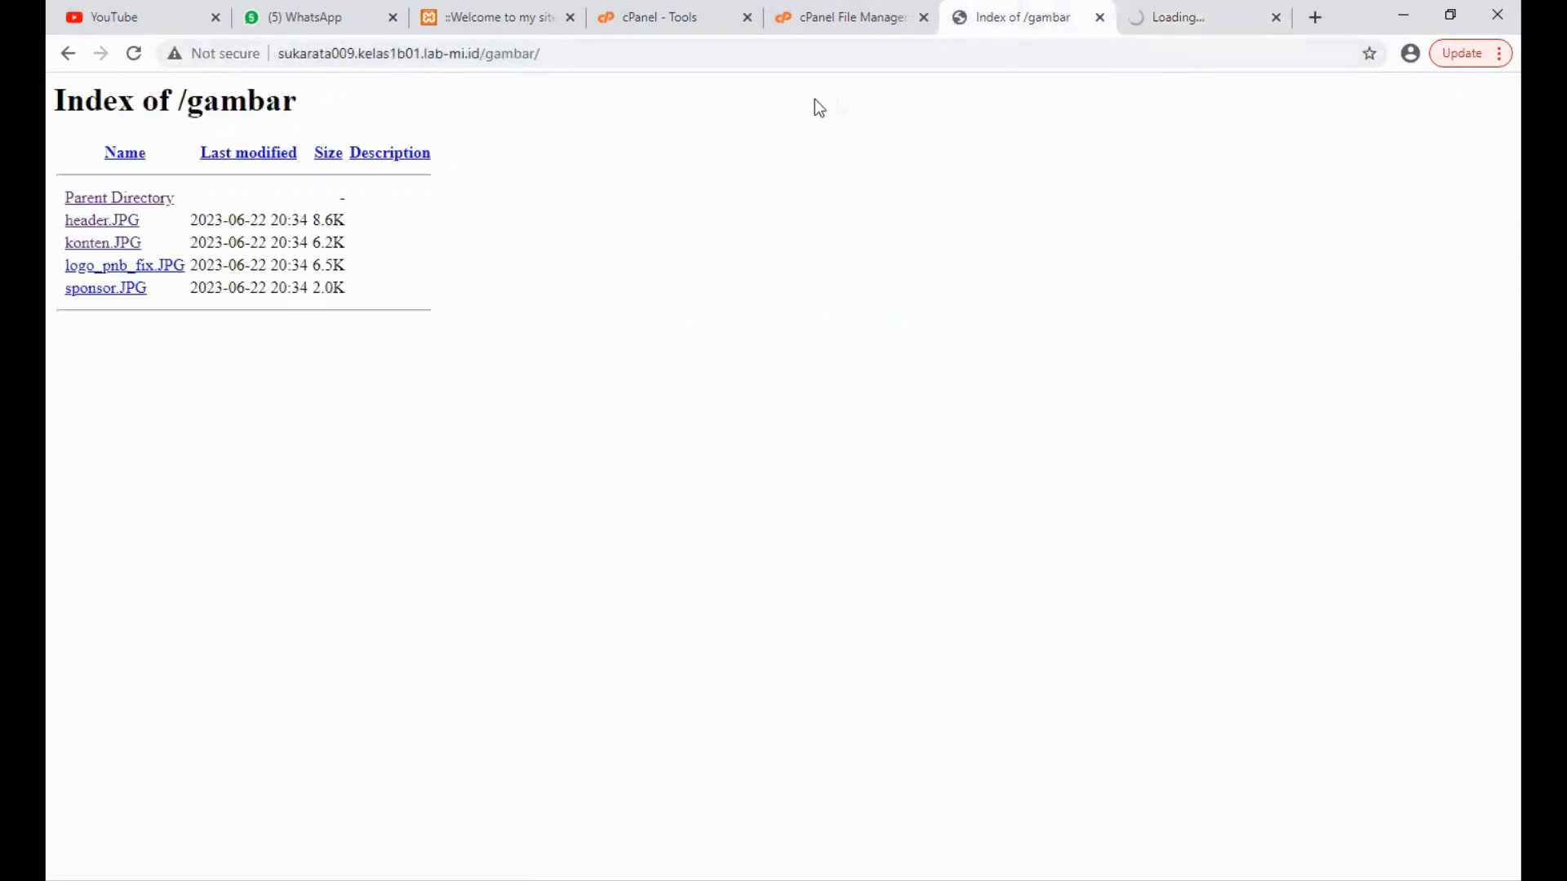
pyautogui.click(1126, 38)
# Step: Shorten the logo image's address to the site root, load the home page, and close both website tabs
pyautogui.click(636, 51)
pyautogui.click(446, 55)
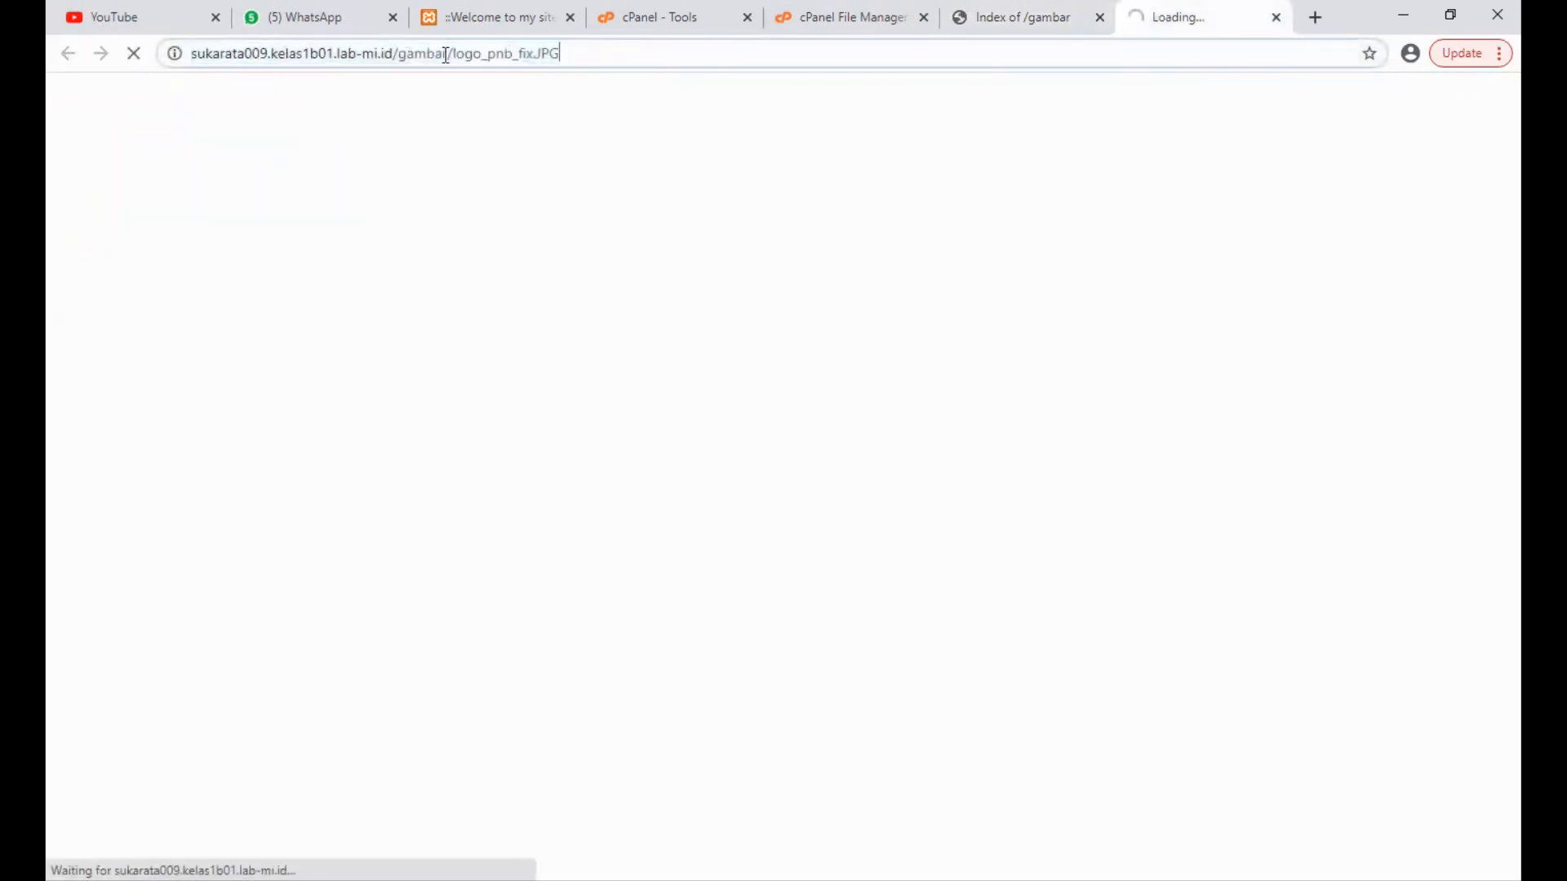
pyautogui.click(400, 54)
pyautogui.hotkey('shift', 'End')
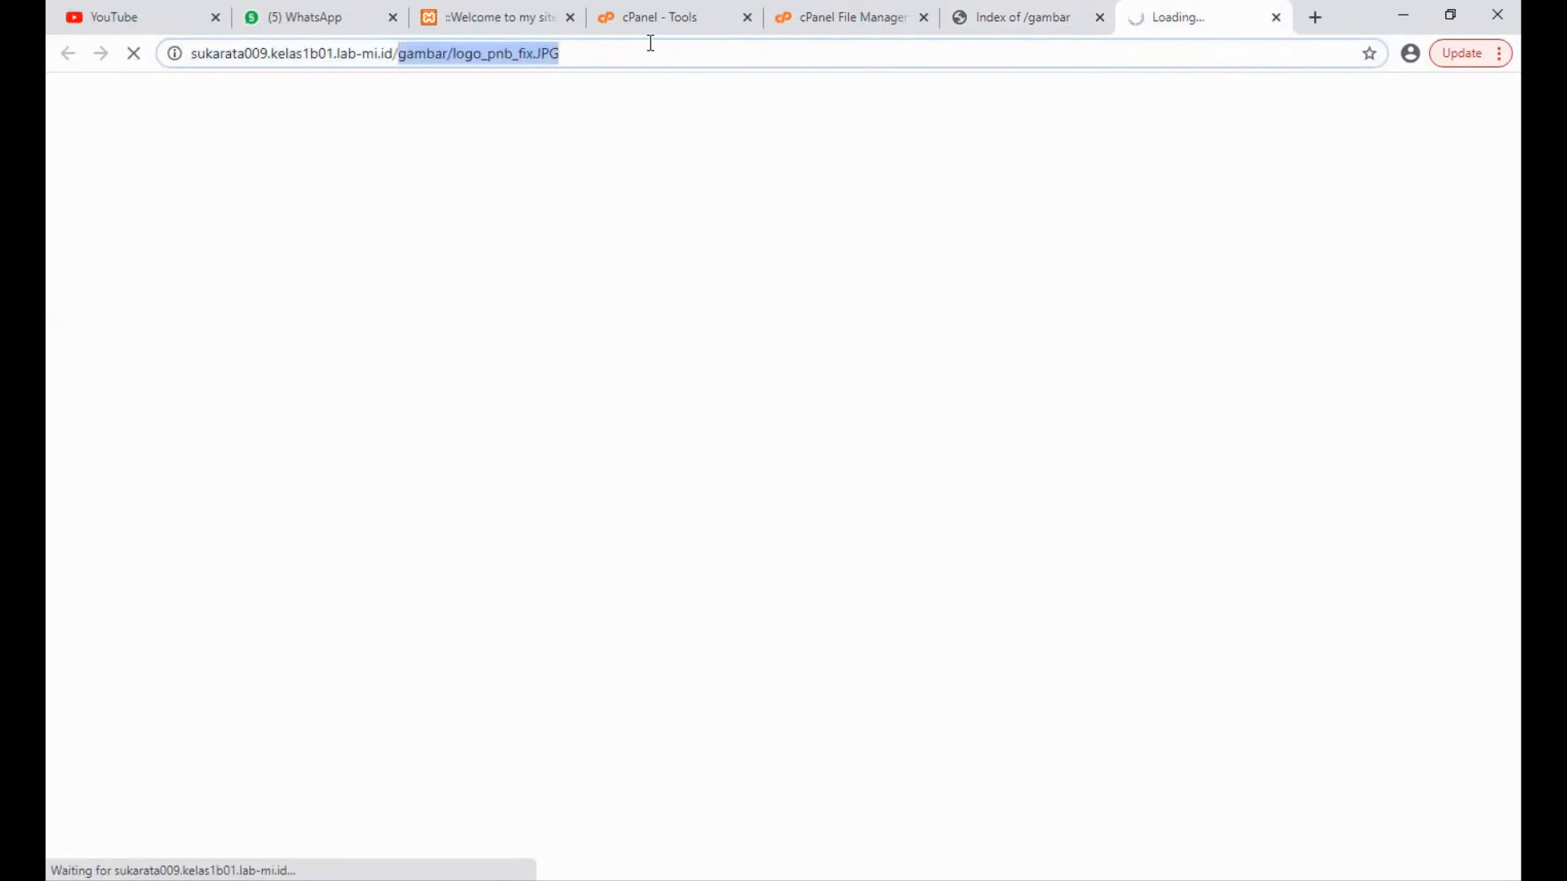
pyautogui.press('BackSpace')
pyautogui.press('Return')
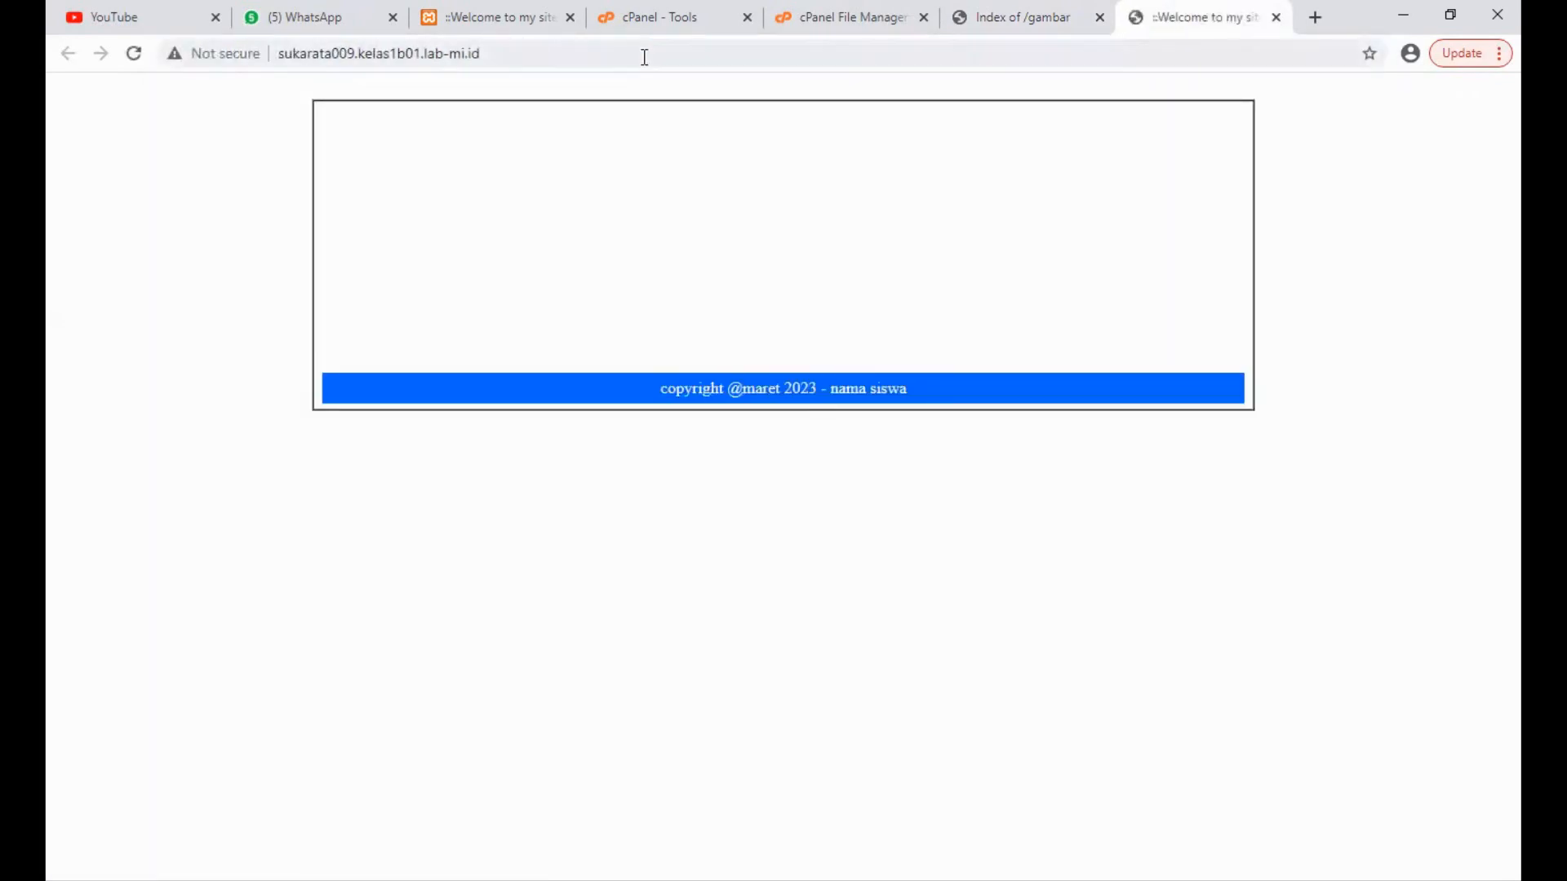
pyautogui.click(1276, 17)
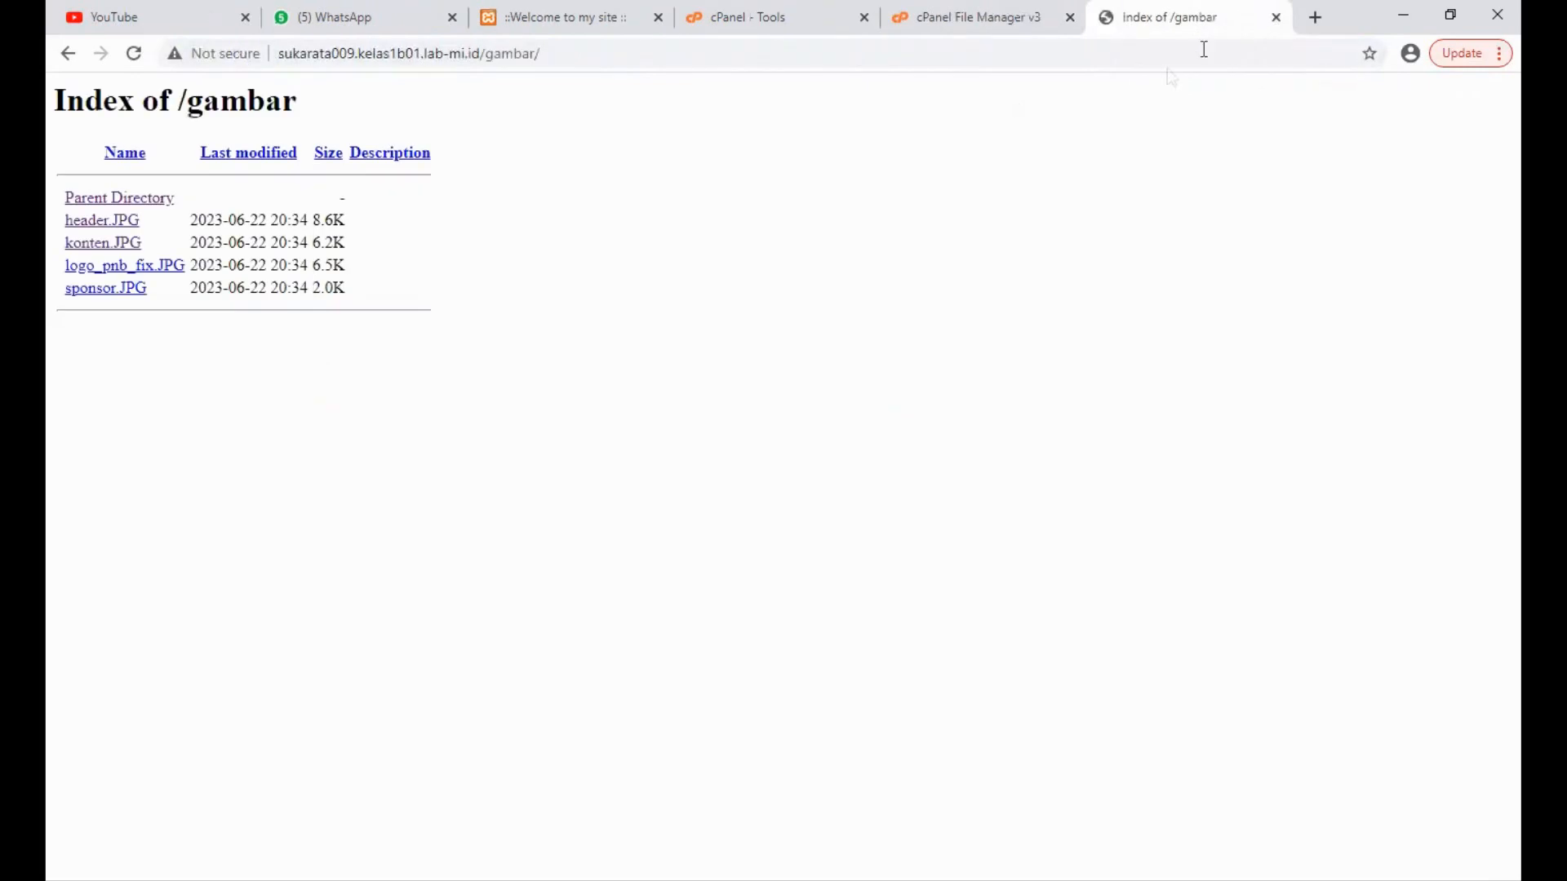
pyautogui.click(1275, 17)
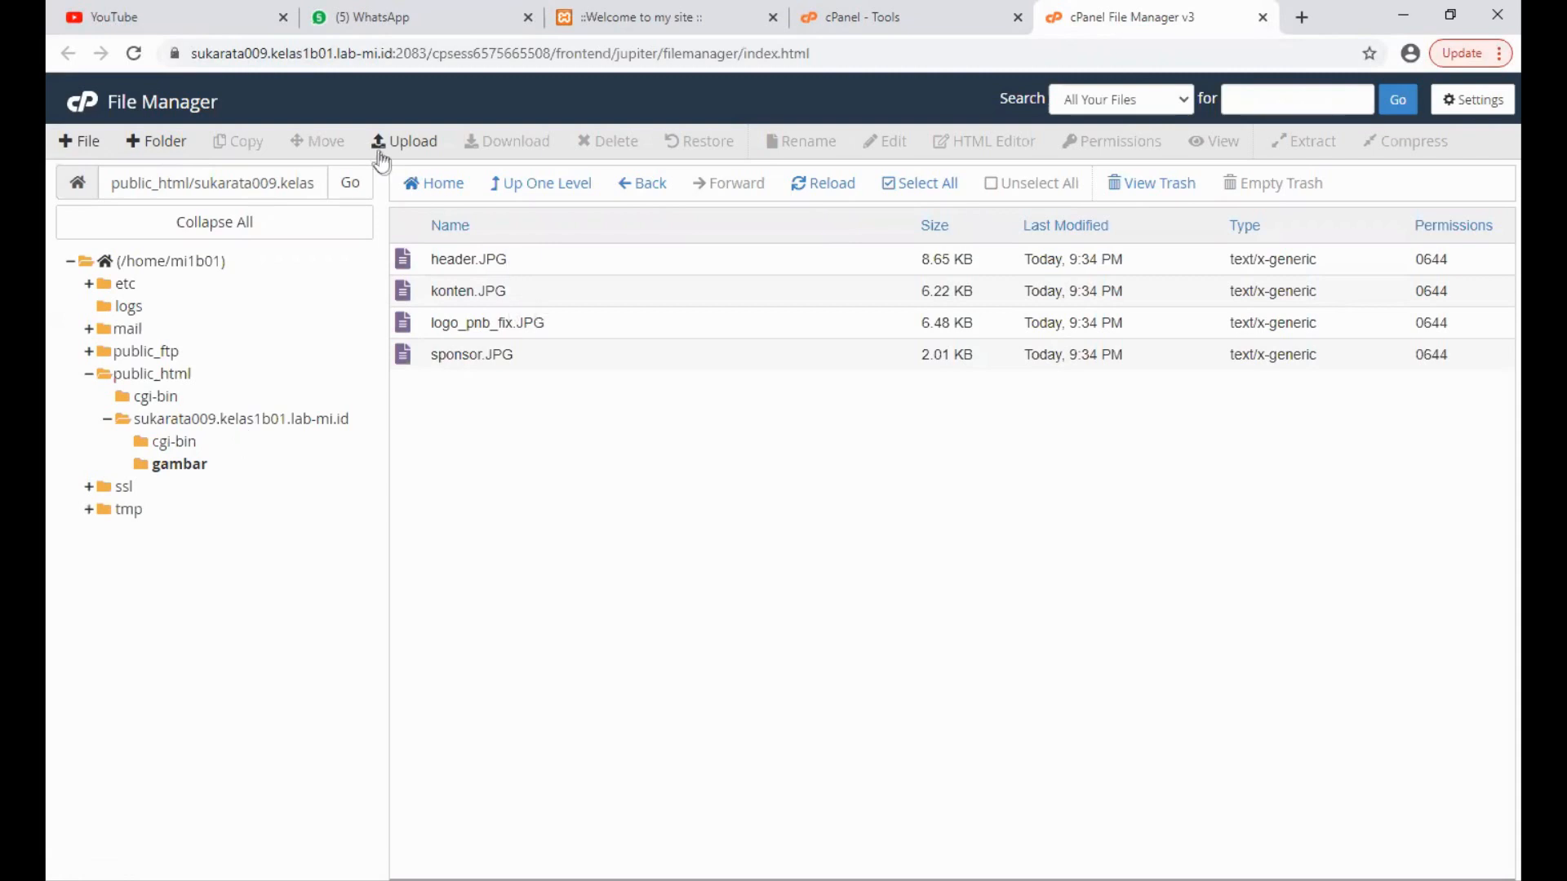
# Step: Create a folder named produk inside public_html/sukarata009.kelas1b01.lab-mi.id
pyautogui.click(166, 418)
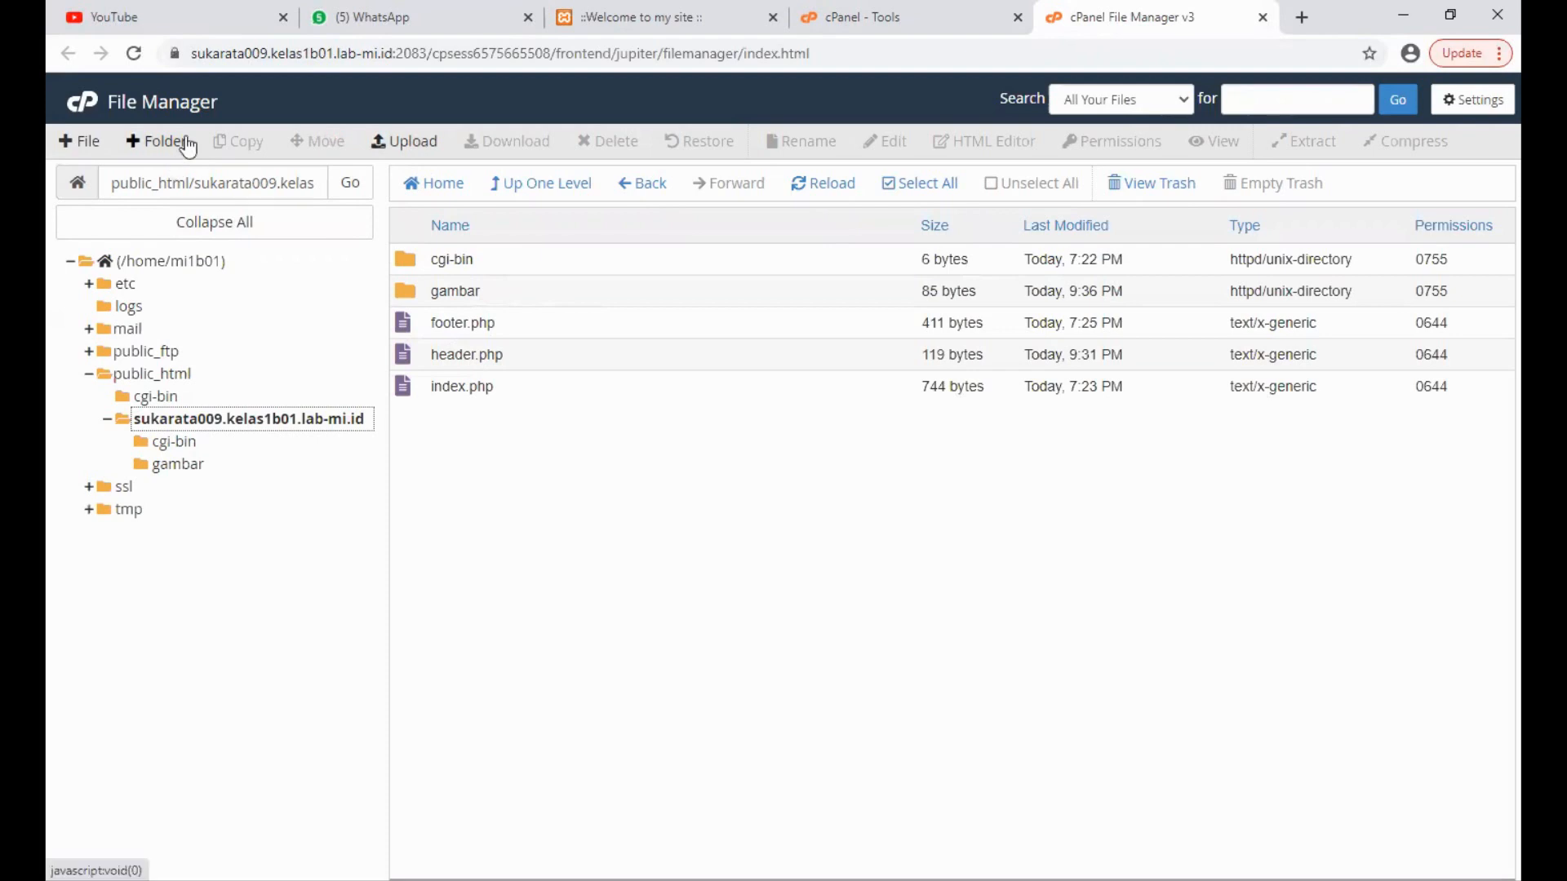
pyautogui.click(160, 142)
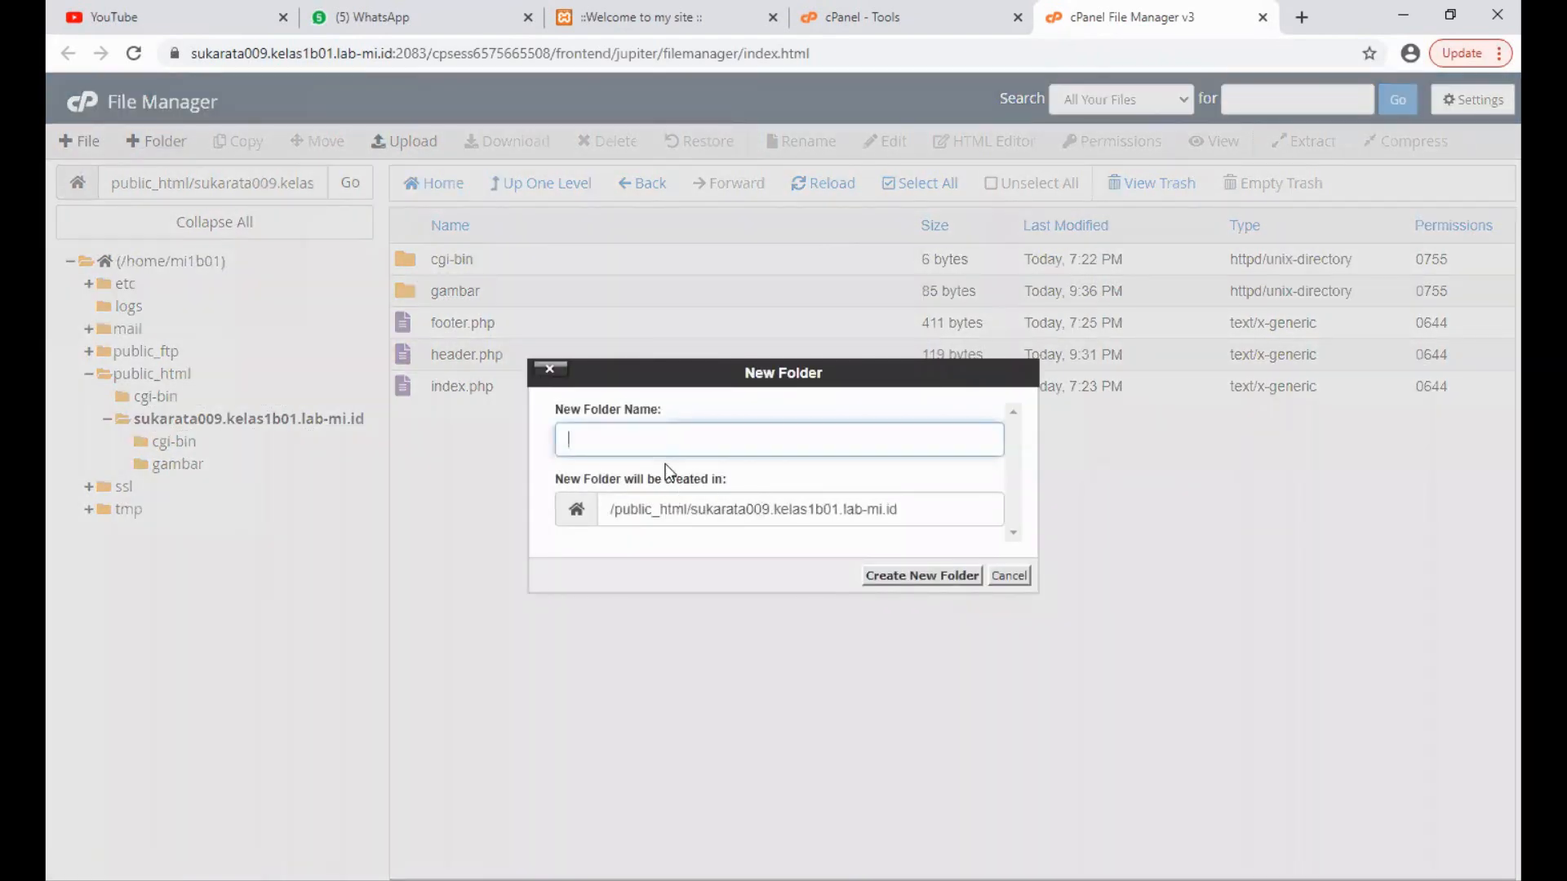
pyautogui.write('produk')
pyautogui.click(929, 581)
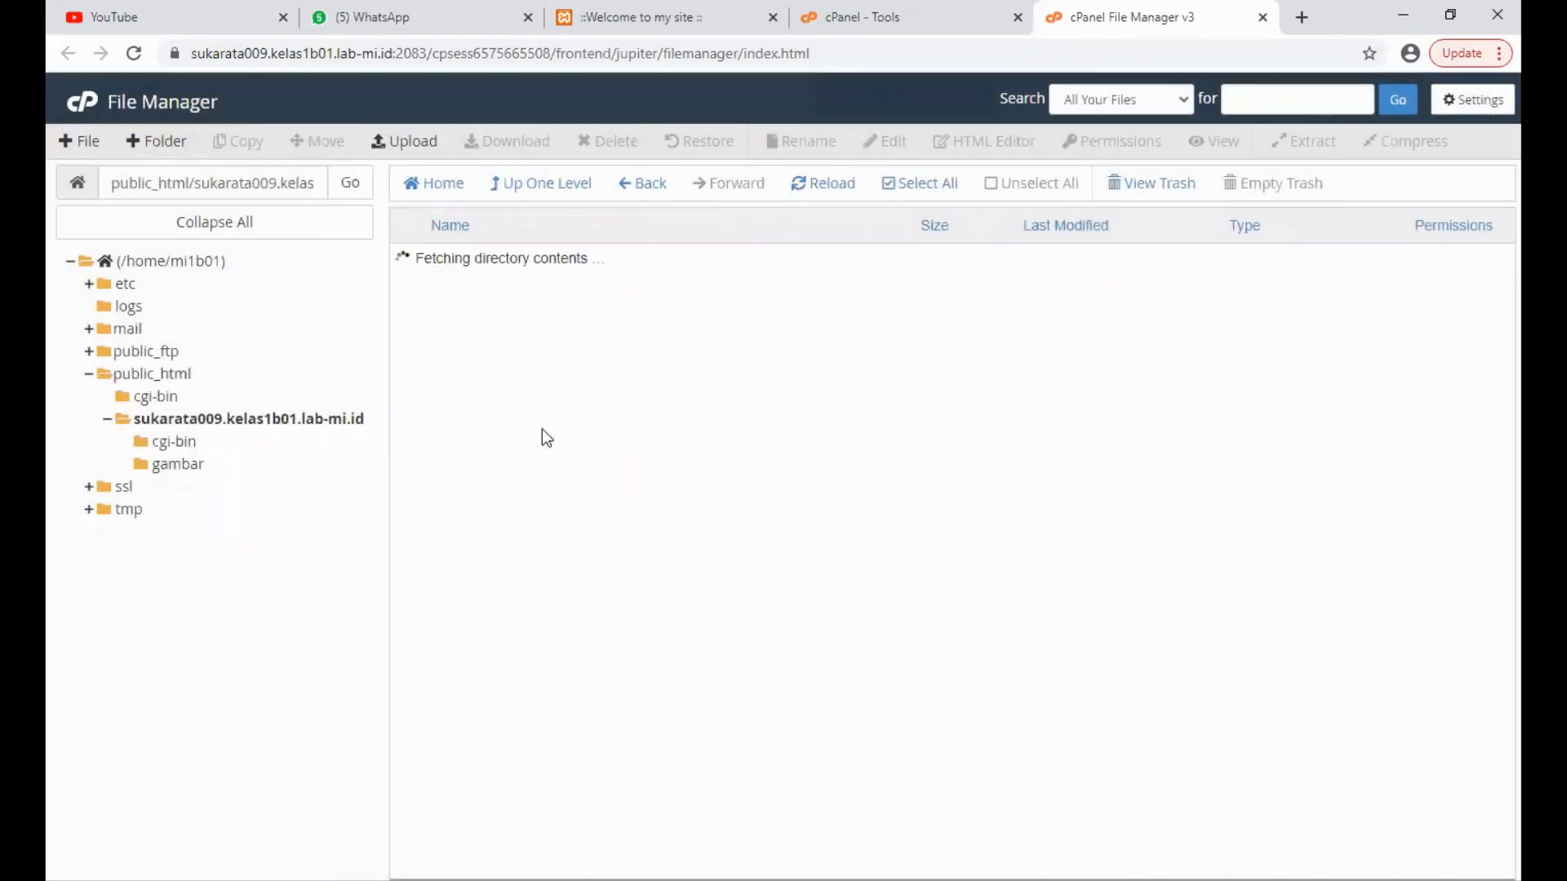
# Step: Create a folder named sponsor in the same subdomain folder and close the File Manager
pyautogui.rightClick(483, 525)
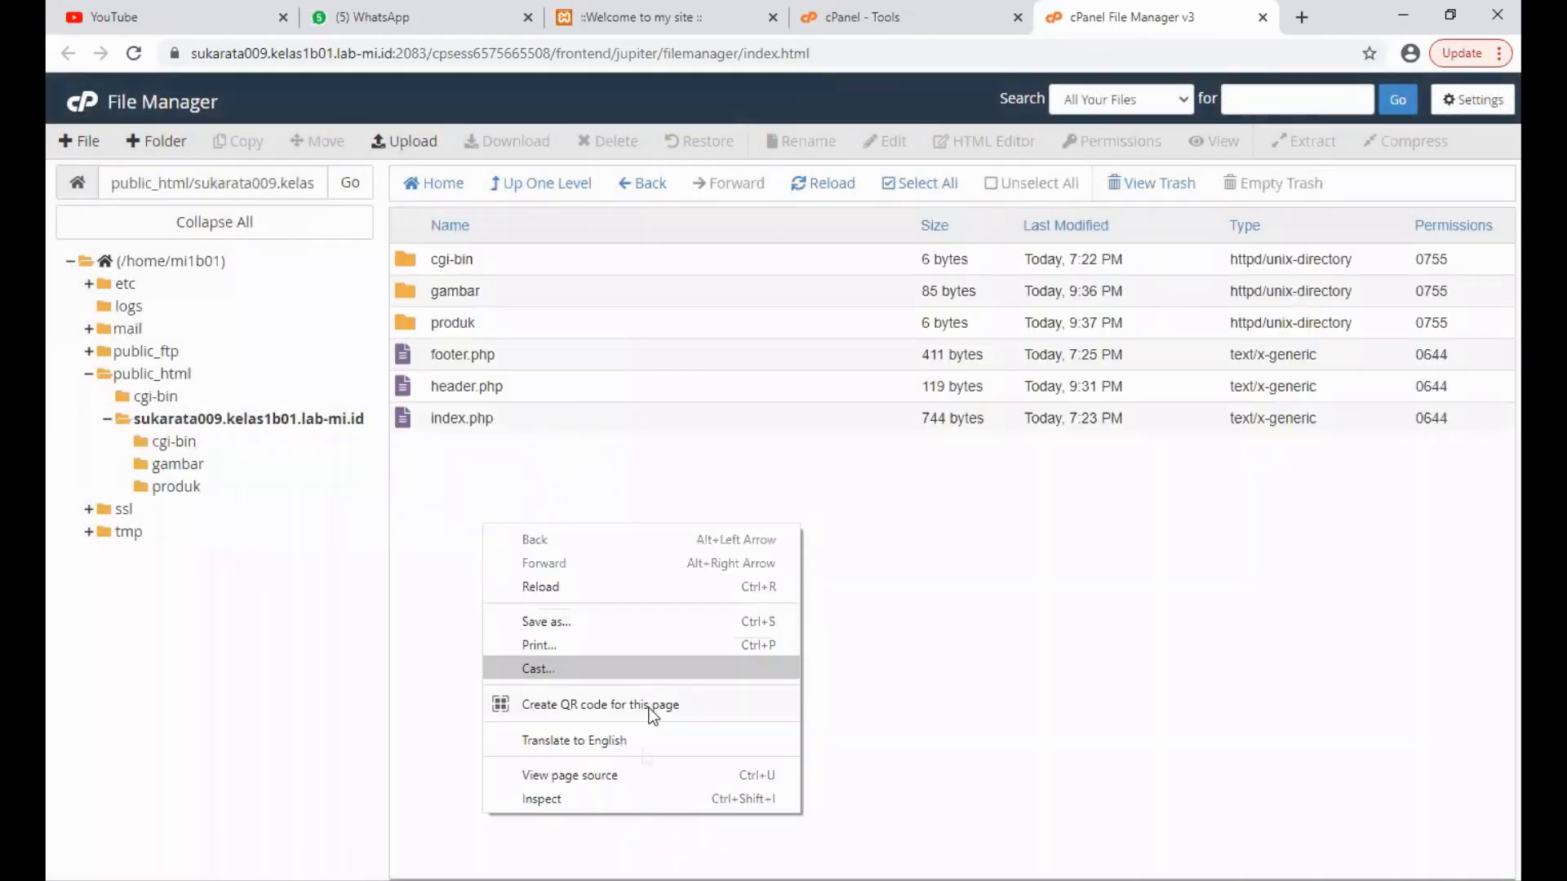
pyautogui.click(157, 149)
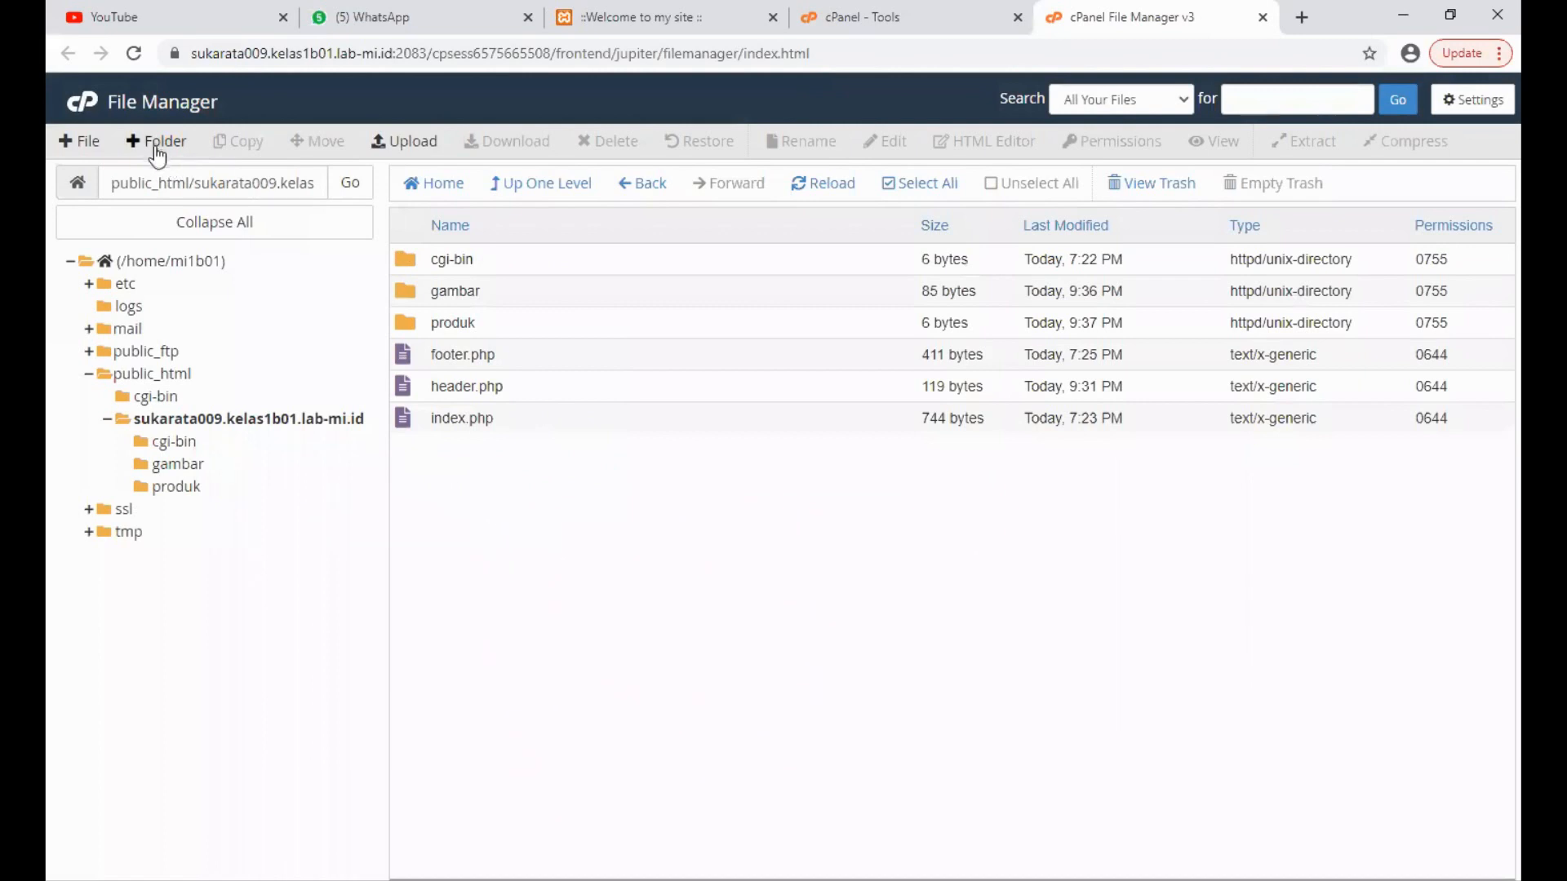
pyautogui.click(157, 149)
pyautogui.click(644, 437)
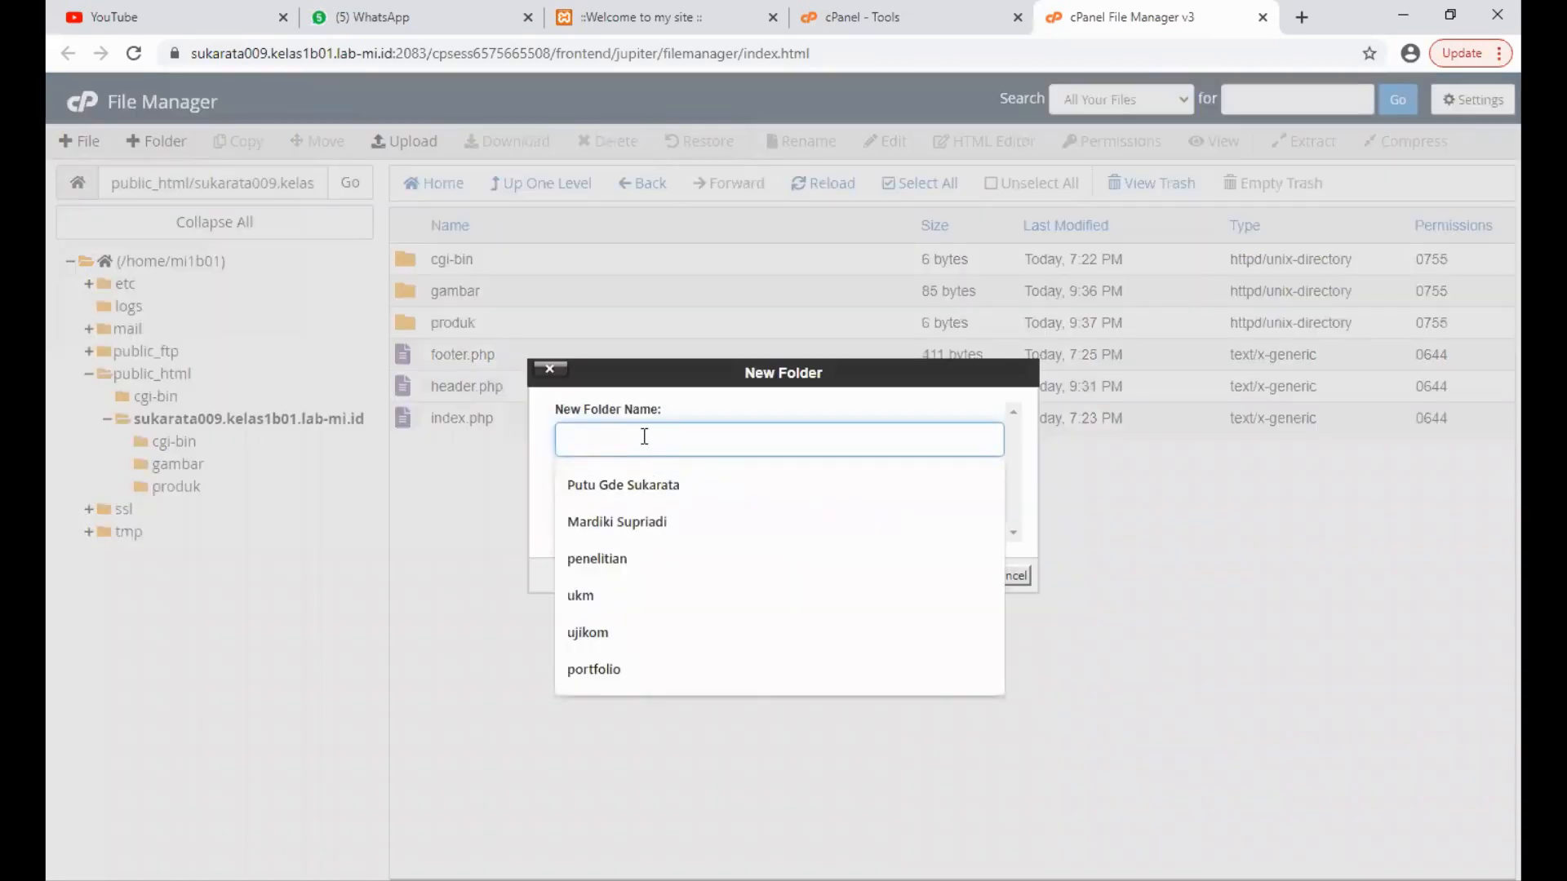
pyautogui.write('spon')
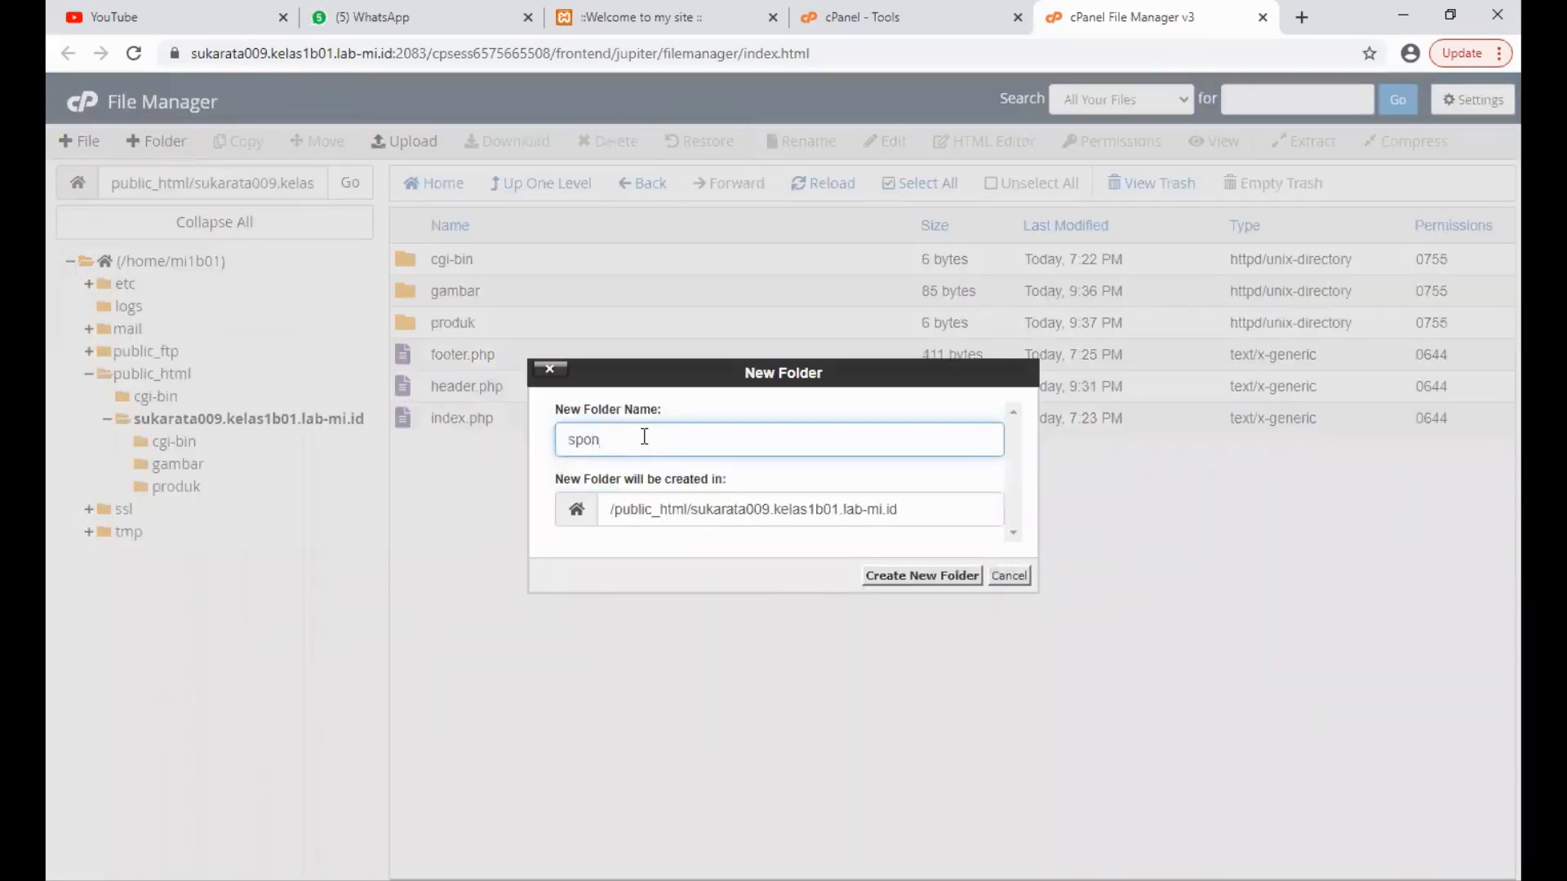
pyautogui.write('sor')
pyautogui.click(953, 577)
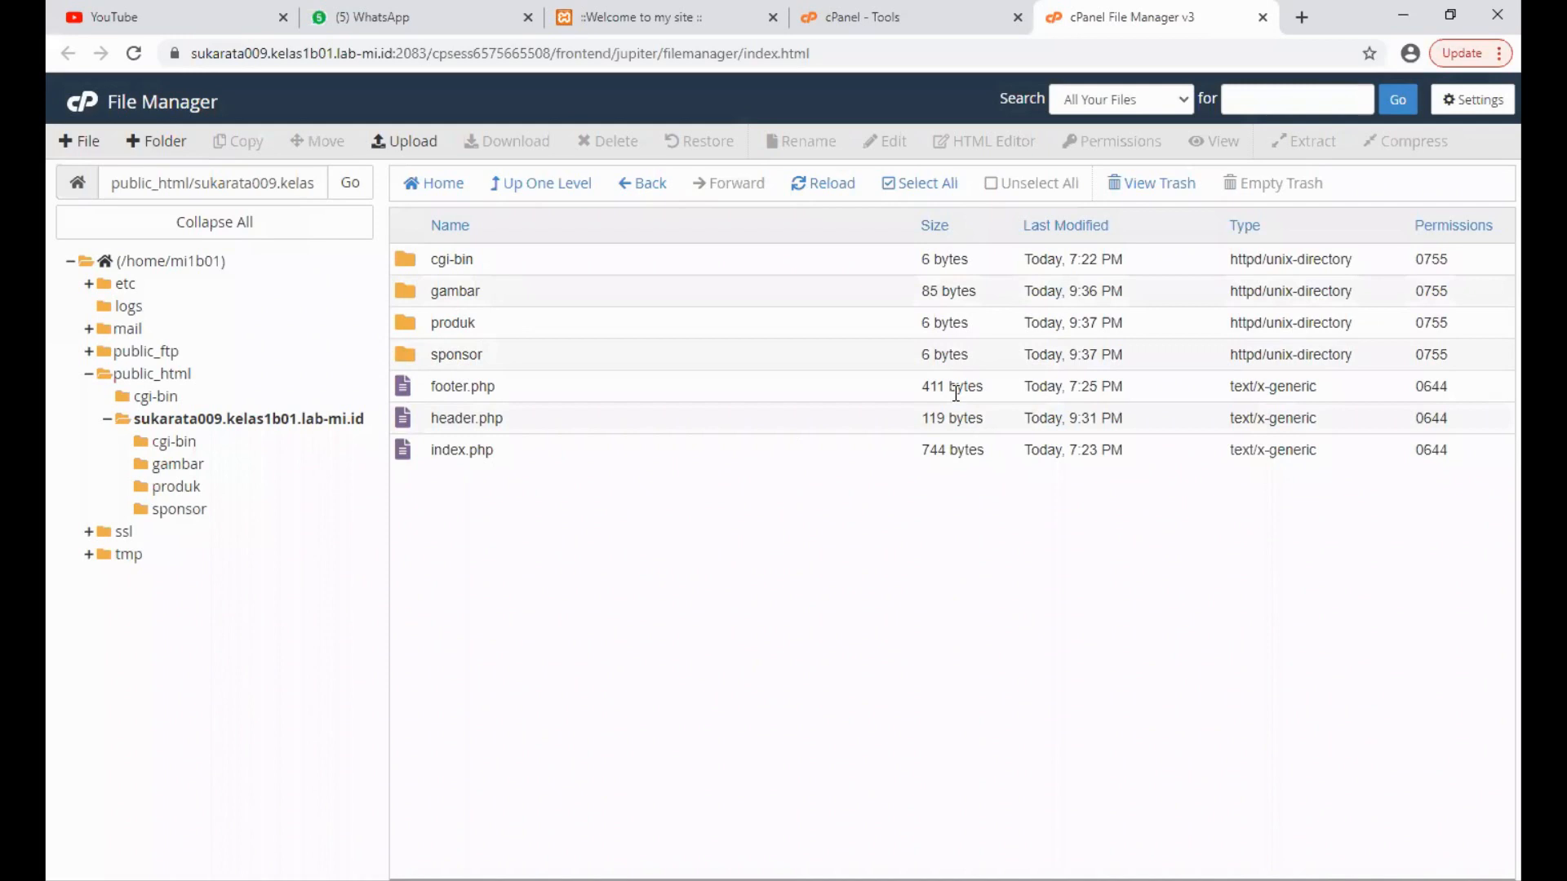
pyautogui.click(1262, 17)
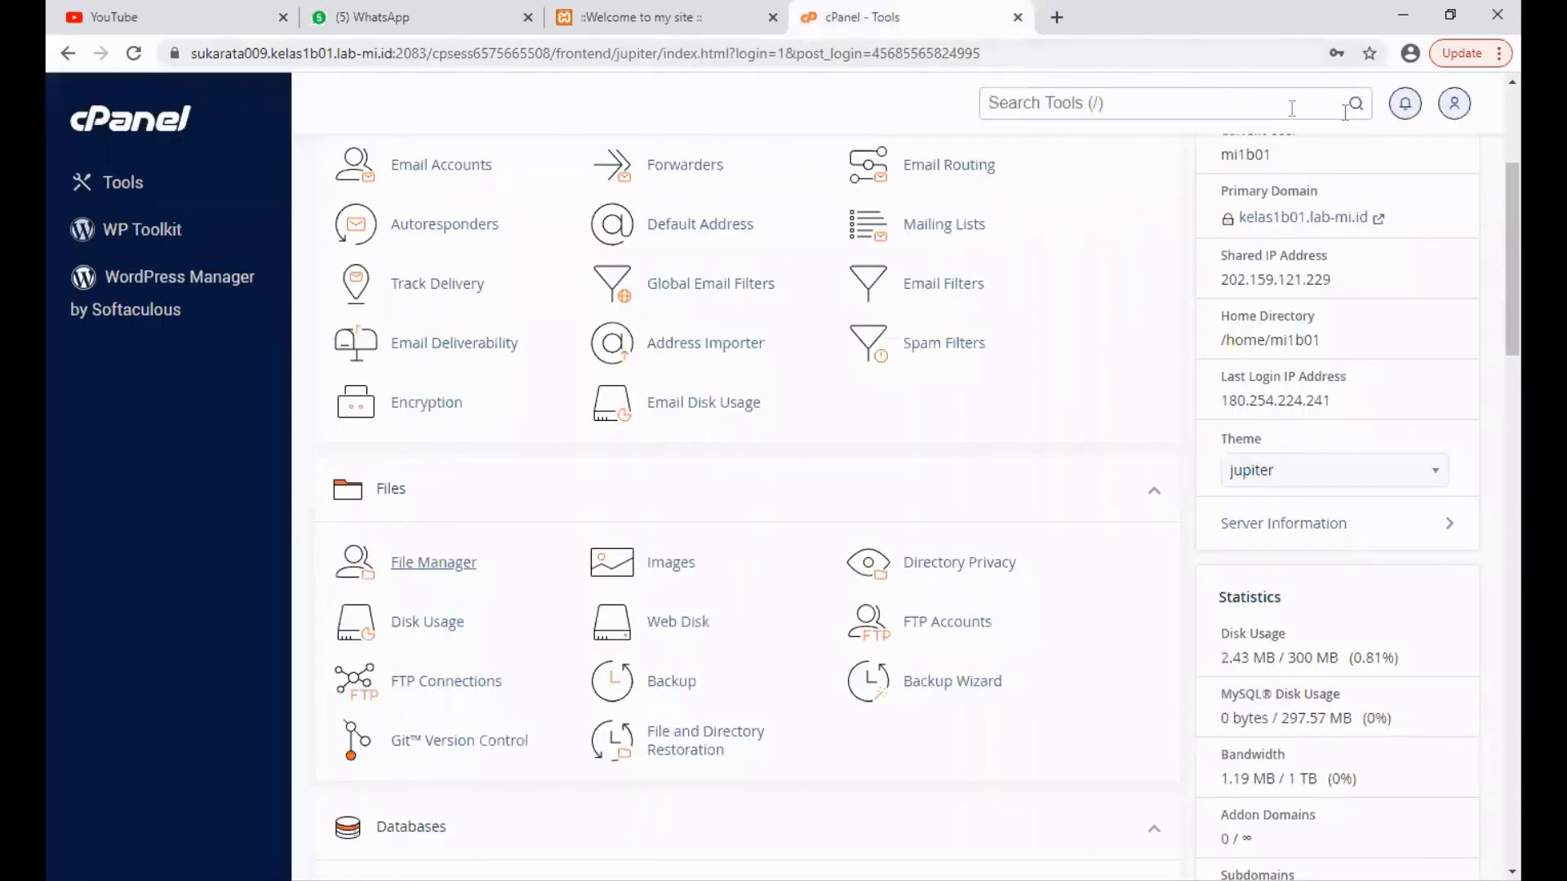